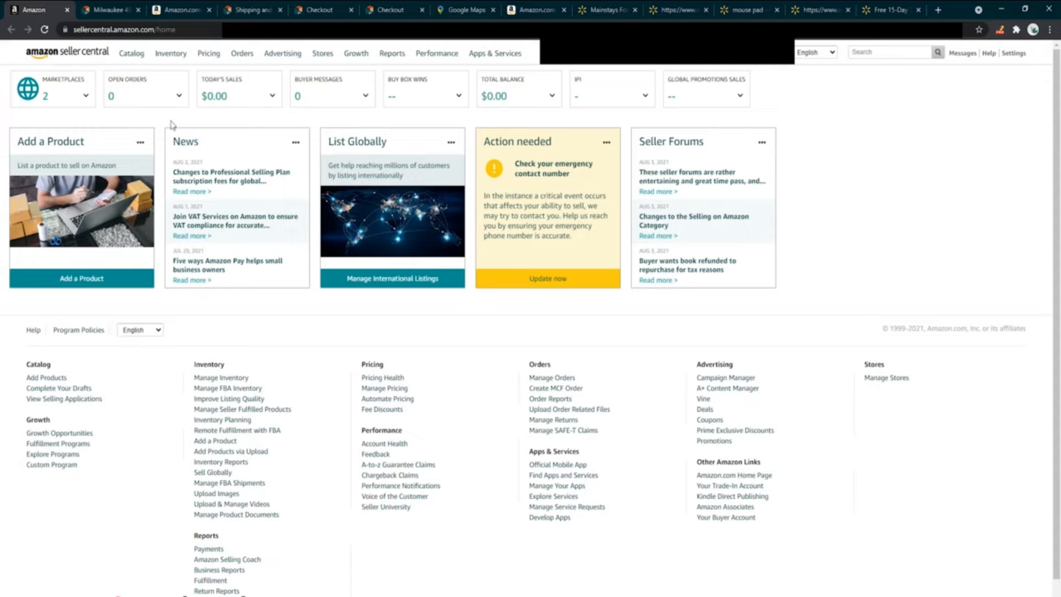
Open the account's Return Settings in a separate browser tab and switch to that page
mouse_move(1012, 56)
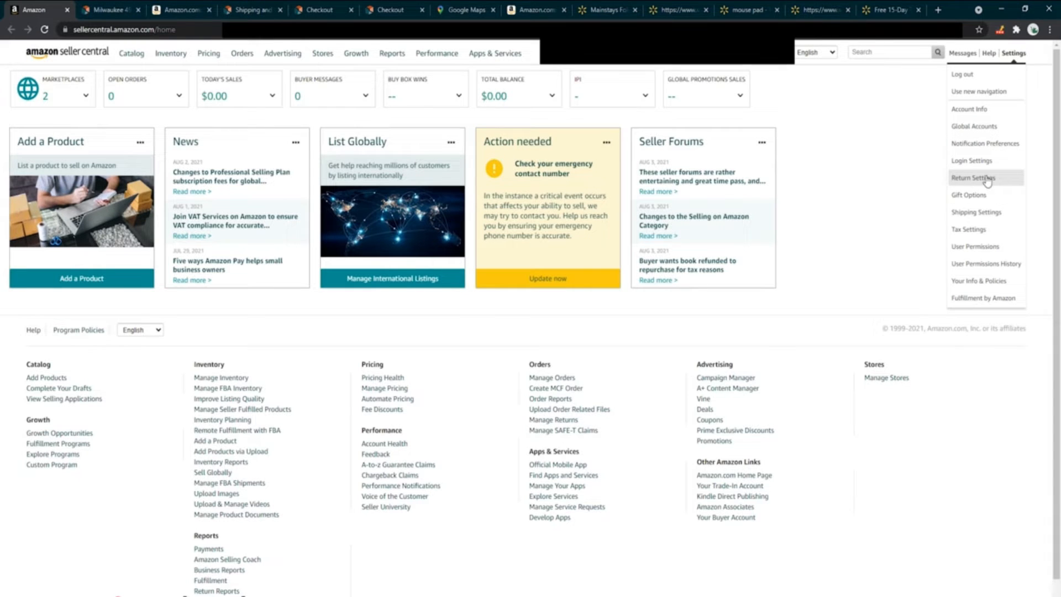
left_click(979, 176, "ctrl")
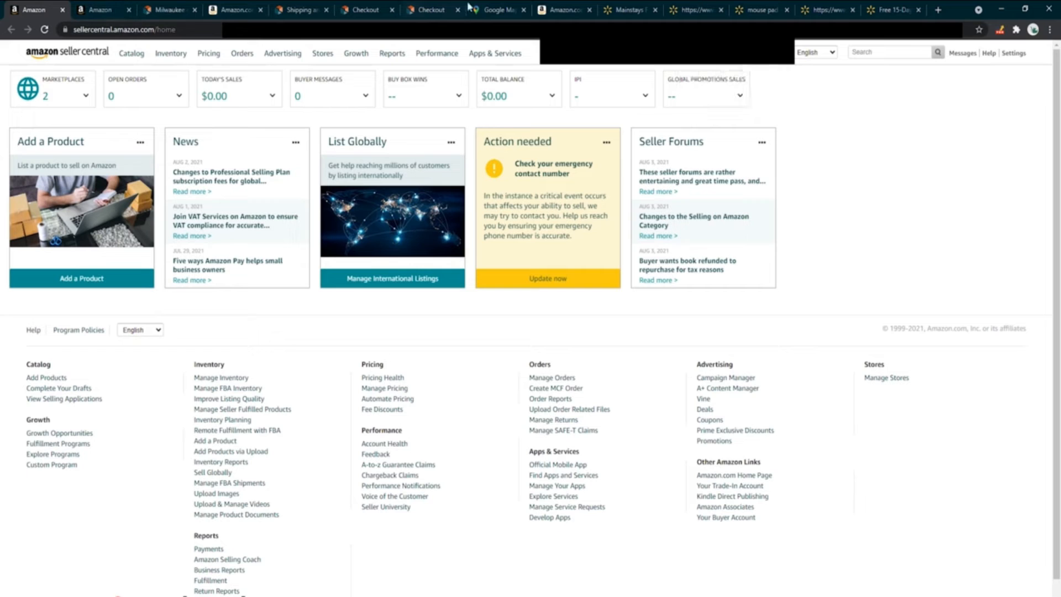
left_click(100, 14)
mouse_move(171, 52)
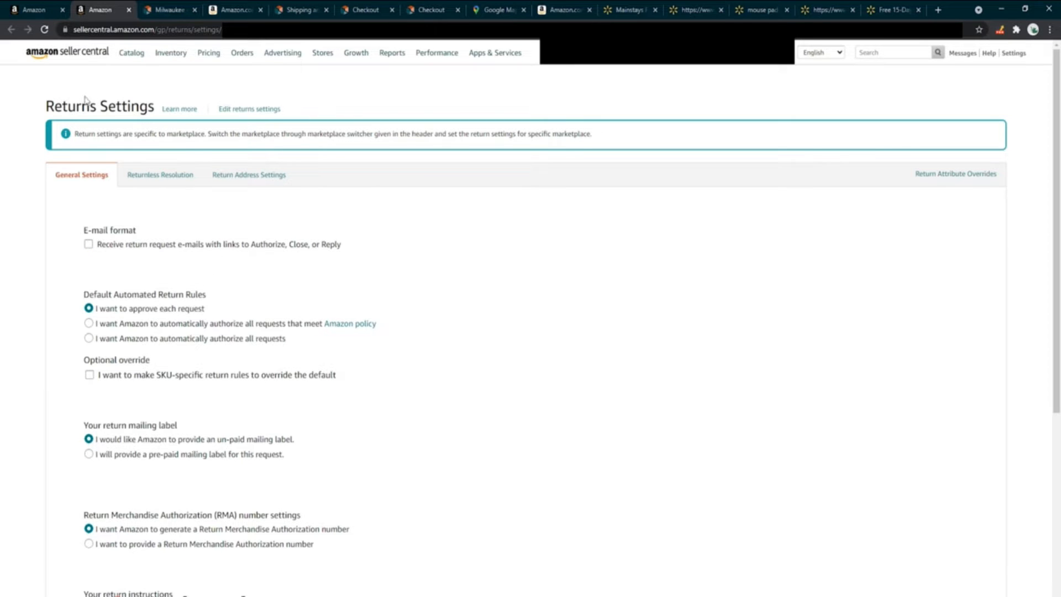
Review the general return settings, especially the default automated return rules and the option to approve each request
scroll(85, 99, "down", 6)
scroll(293, 383, "up", 6)
scroll(206, 326, "down", 3)
scroll(237, 227, "up", 2)
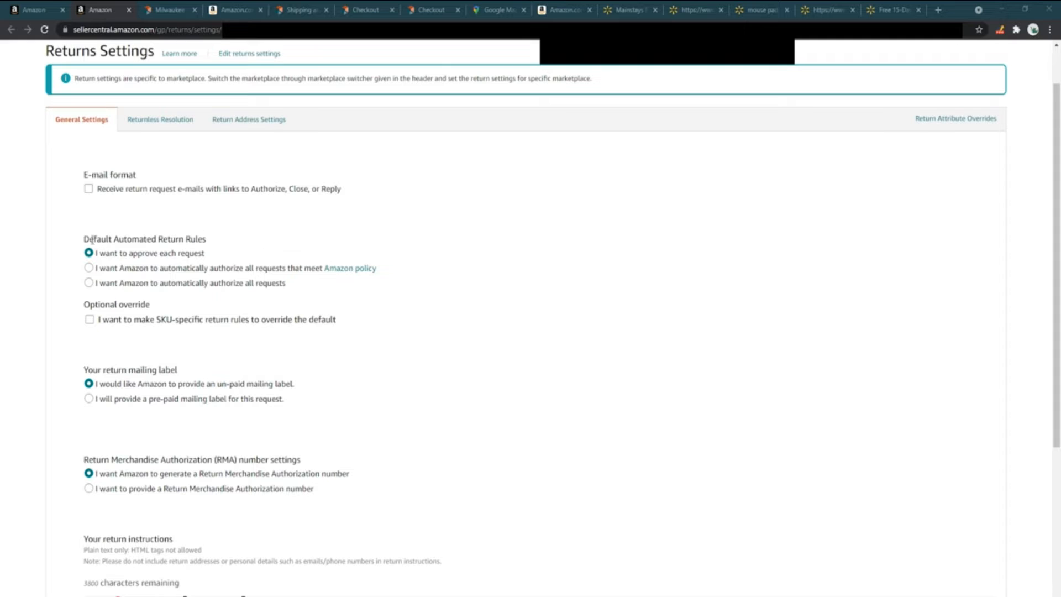
left_click_drag(87, 238, 240, 237)
left_click(237, 231)
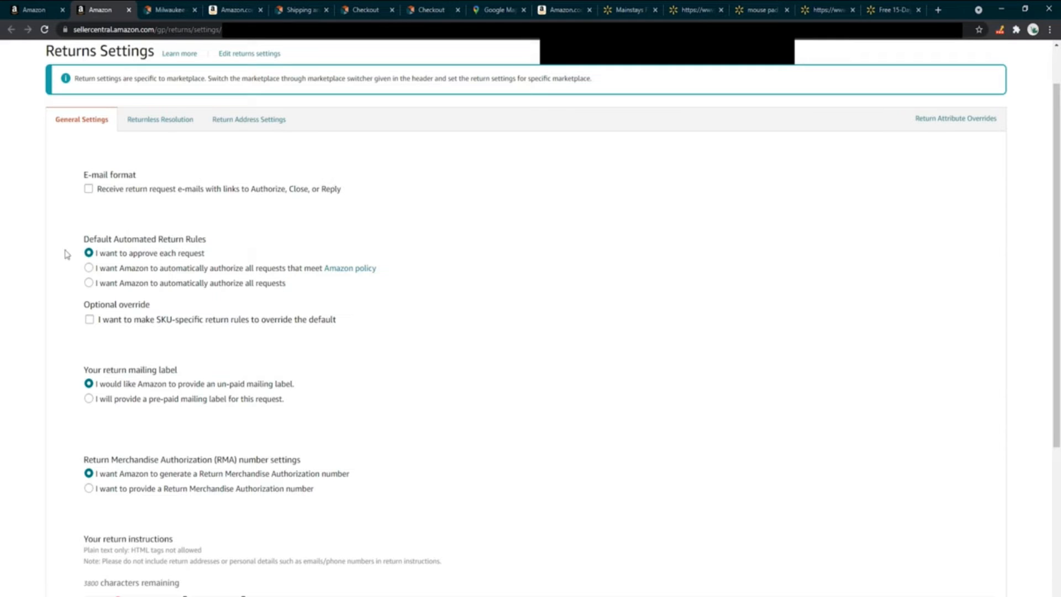
left_click_drag(100, 254, 204, 253)
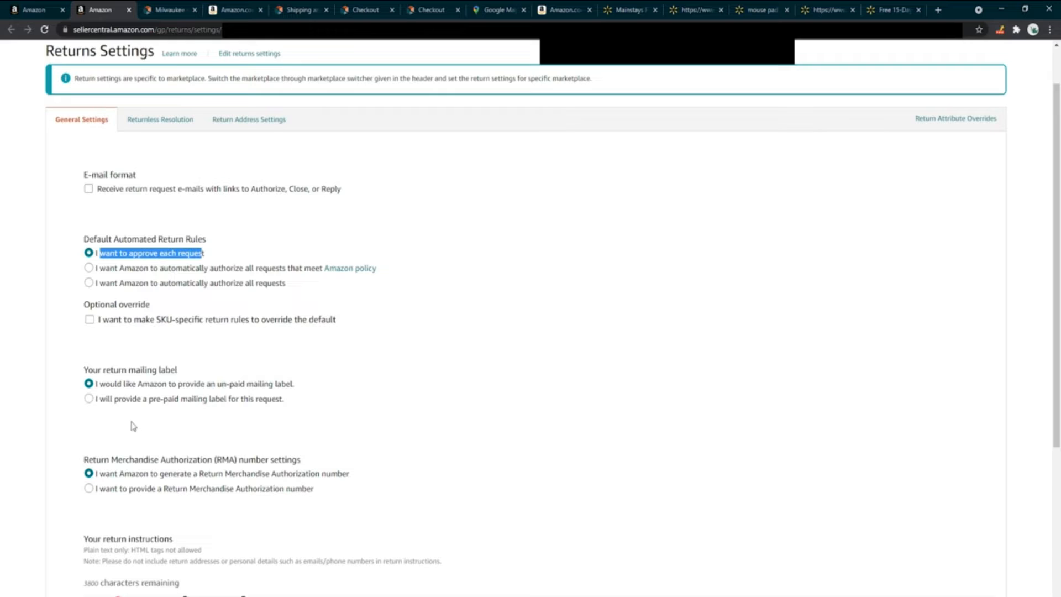
Set the return mailing label to a seller-provided pre-paid label with USPS as the shipping carrier
scroll(132, 426, "down", 1)
mouse_move(90, 316)
left_mouse_down()
mouse_move(185, 325)
mouse_move(90, 334)
left_mouse_up()
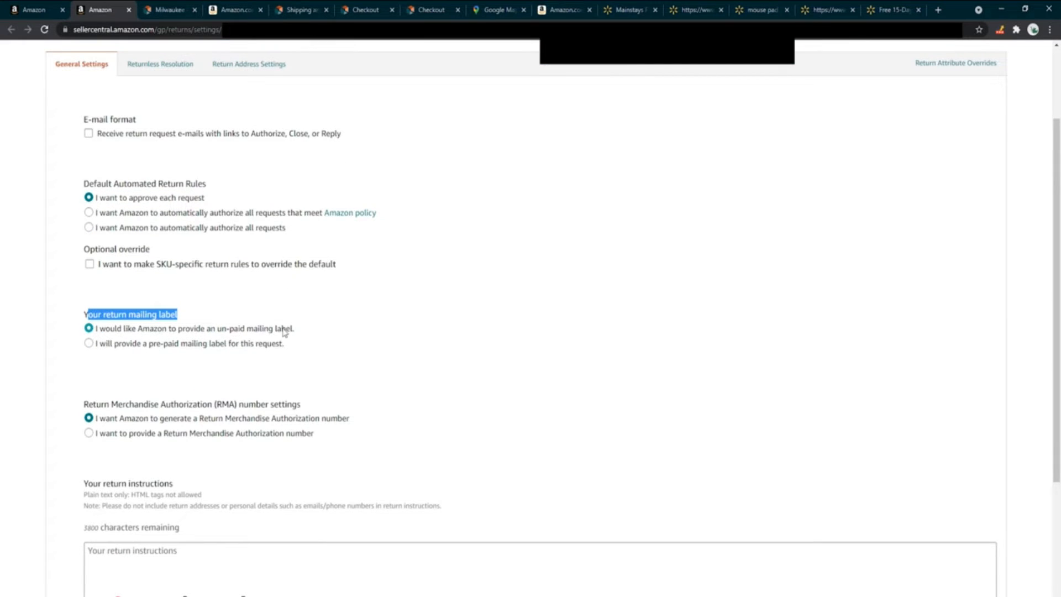
left_click(90, 343)
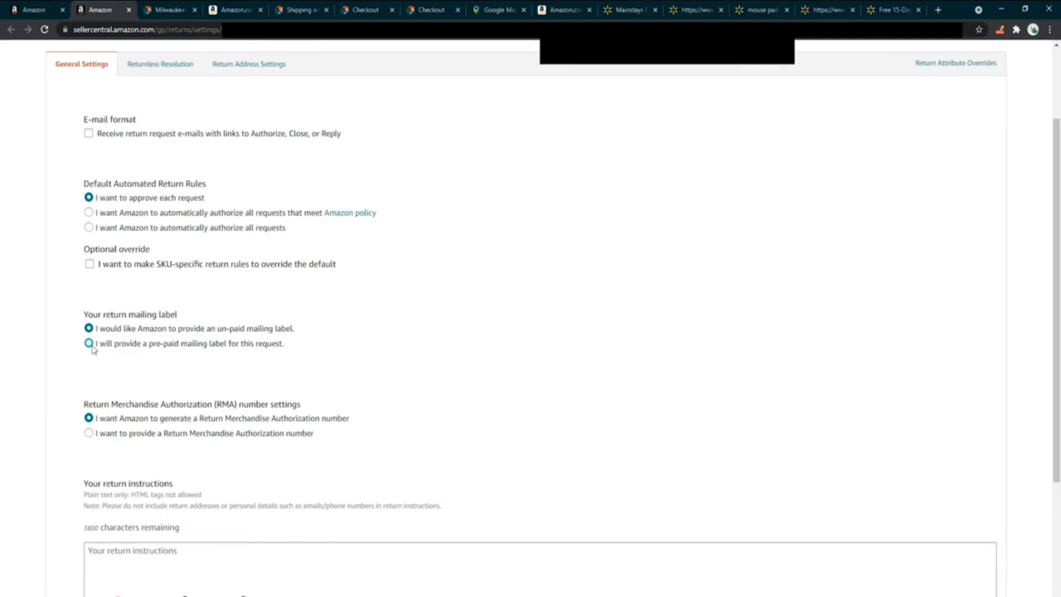
left_click_drag(138, 344, 259, 352)
left_click(279, 349)
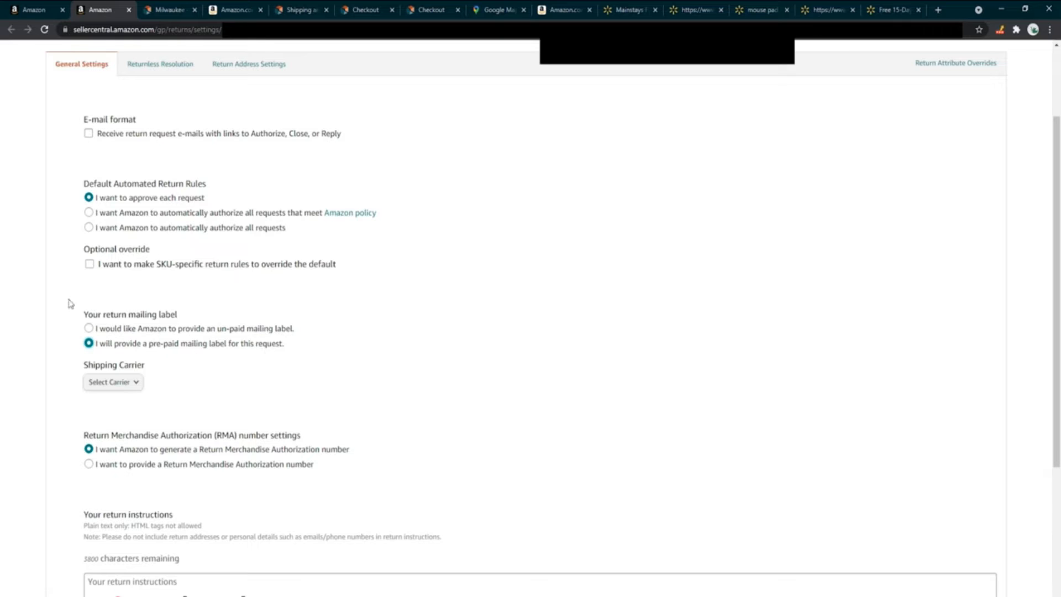
left_click(113, 390)
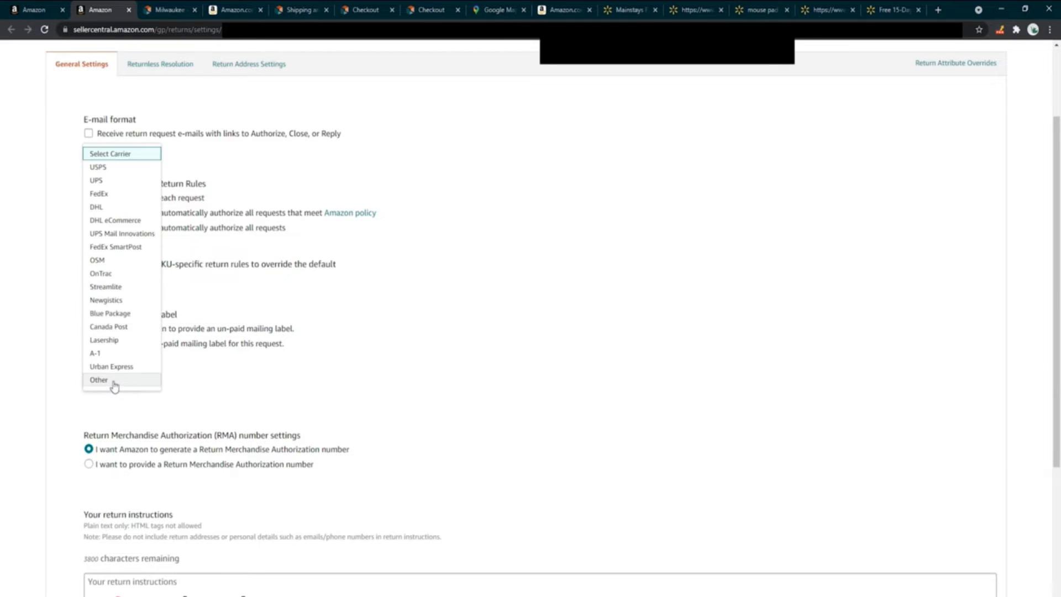
left_click(110, 174)
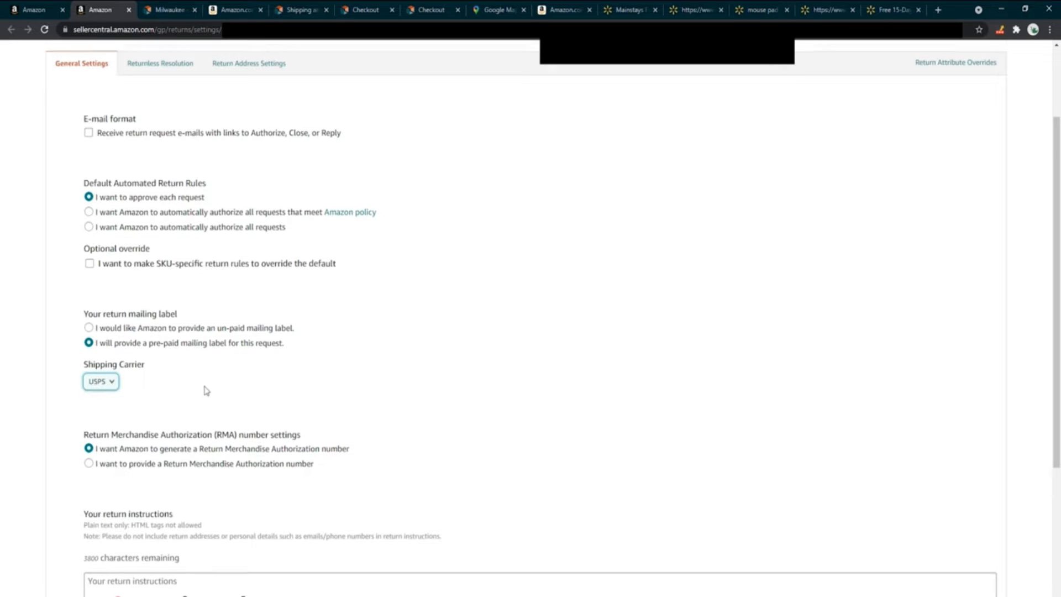
Set the Return Merchandise Authorization number to be provided by the seller
scroll(206, 391, "down", 2)
left_click_drag(86, 325, 216, 326)
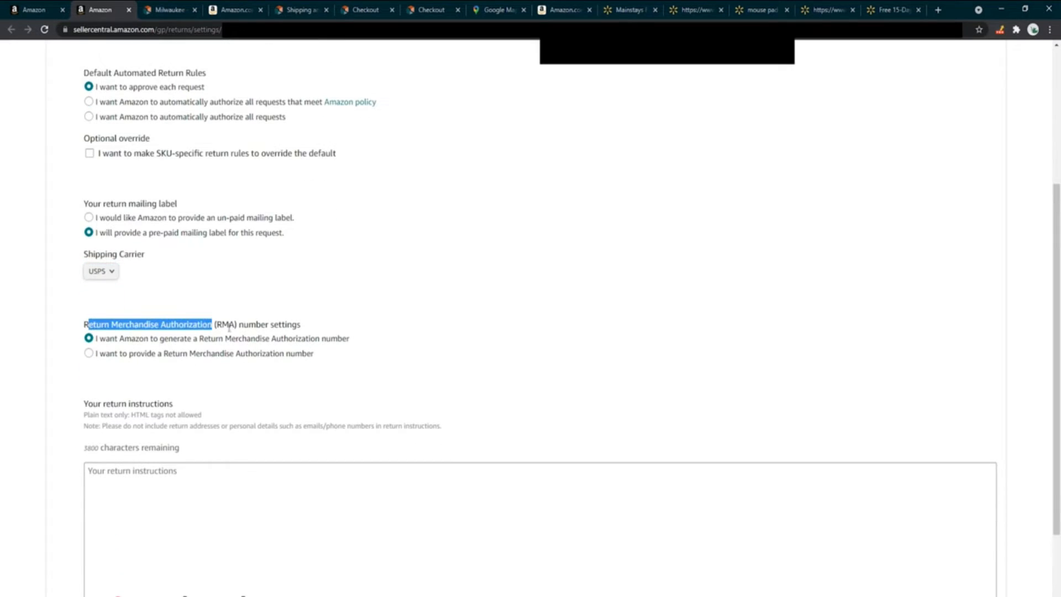
left_click(217, 326)
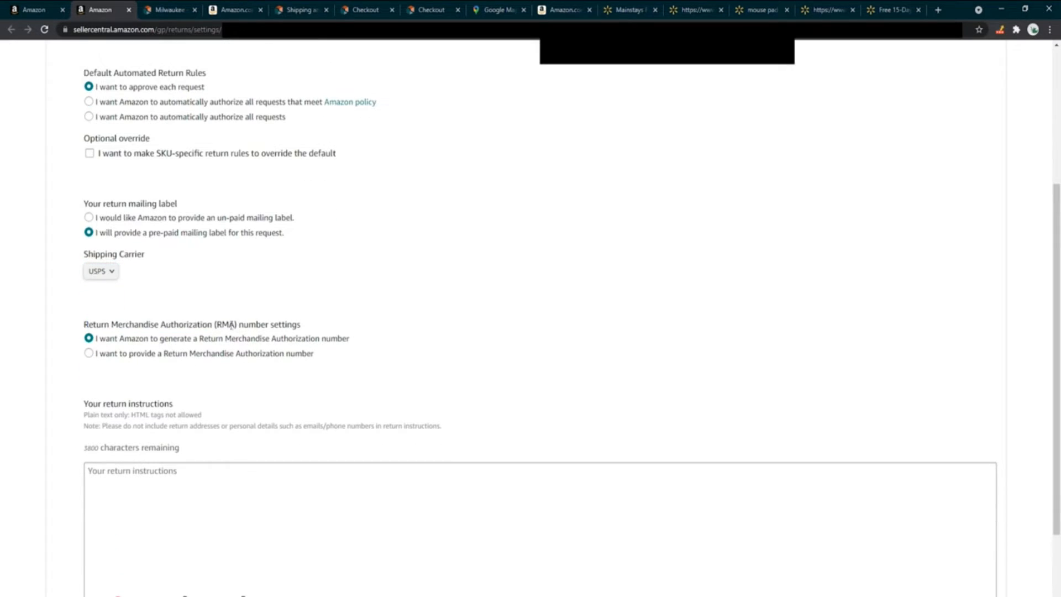
left_click(89, 355)
left_click_drag(151, 358, 300, 362)
left_click(307, 363)
scroll(296, 365, "up", 3)
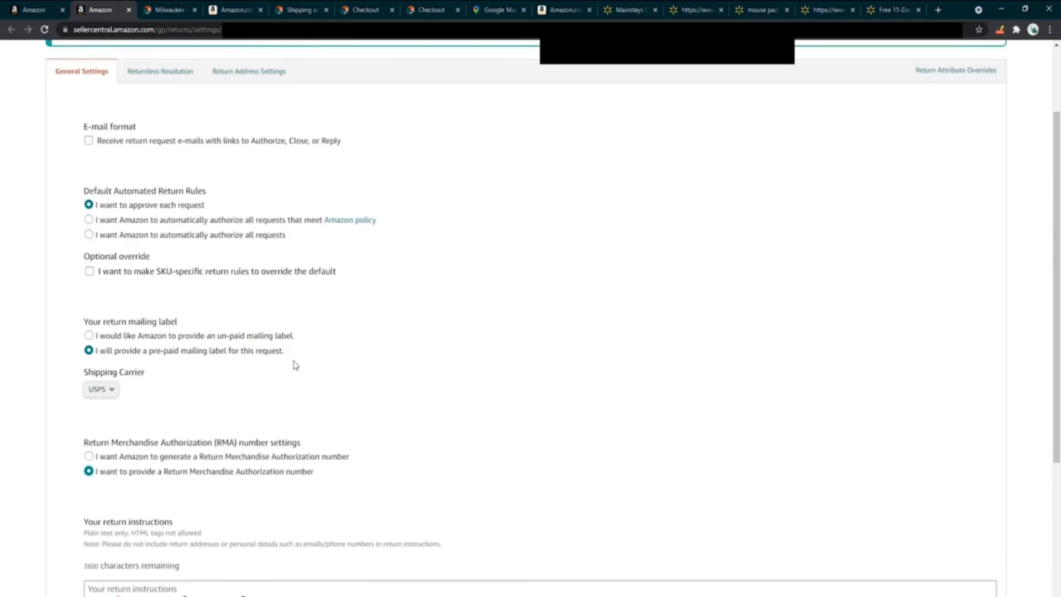
Enter return instructions covering 30-day returns, a free prepaid label and drop-off at any USPS, UPS or FedEx location, and submit the settings
scroll(297, 370, "down", 5)
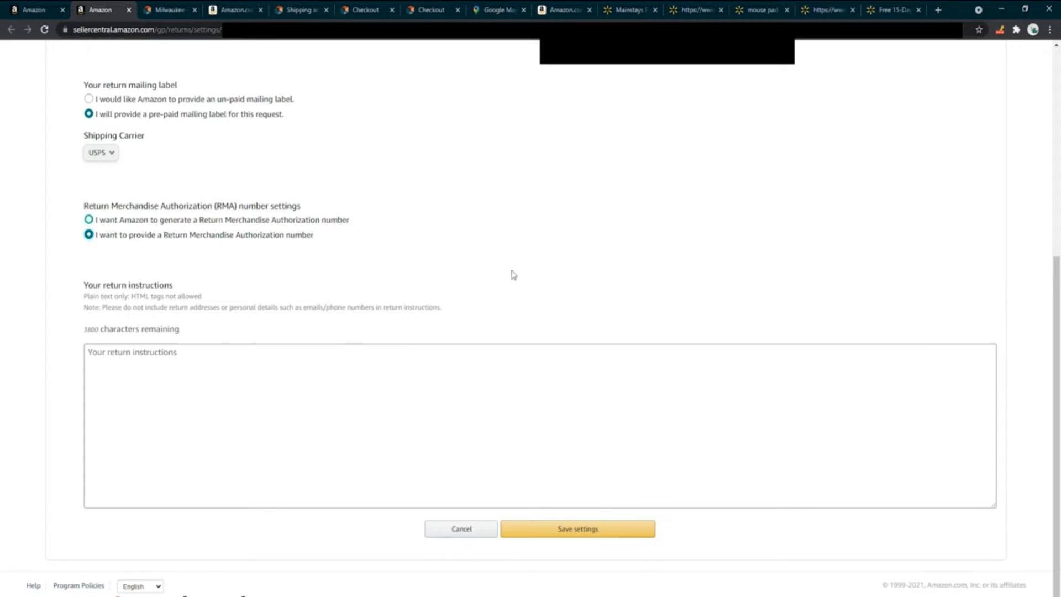
left_click(214, 380)
type("- Returns accepted within 30 days of receiving the item.  - A free, prepaid shipping label will be provided to allow you to return the item.  Once you receive the prepaid return shipping label, apply the shipping label to the package. Then, simply drop off the package at any USPS, UPS, or FedEx (depending on the shipping service used)")
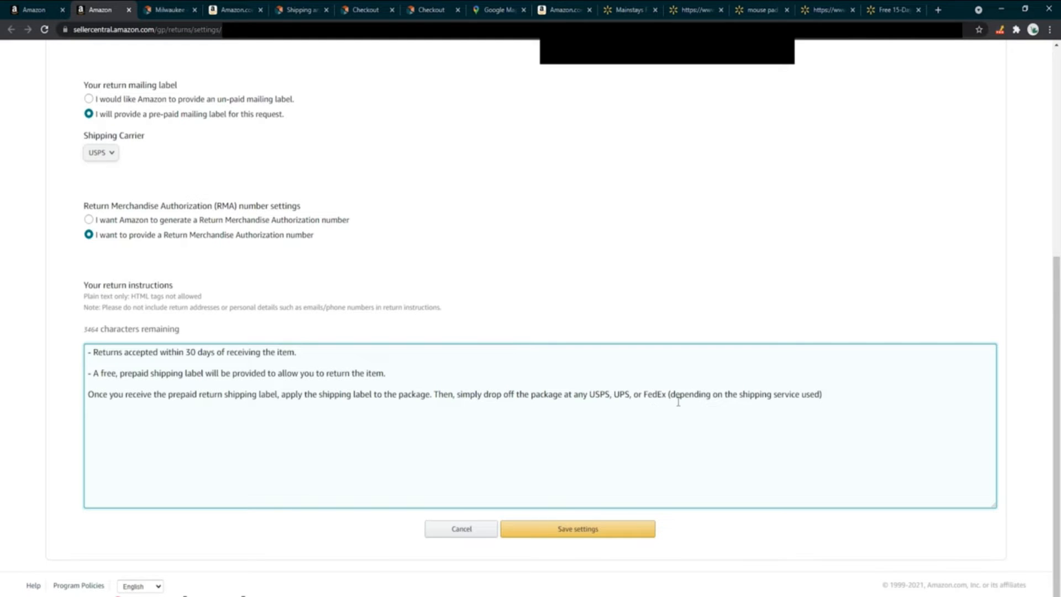
type("location")
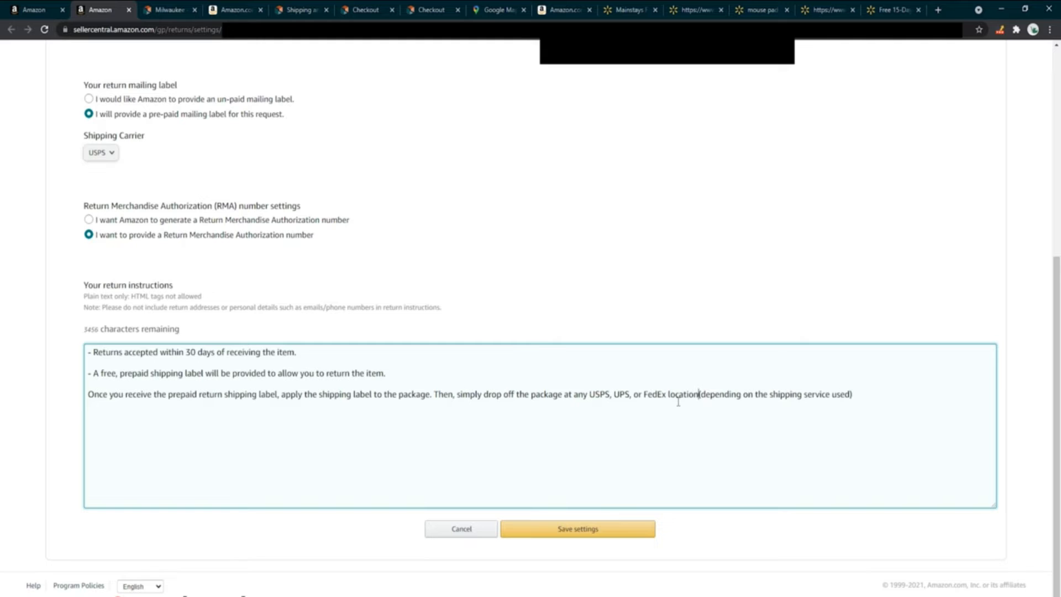
left_click(580, 532)
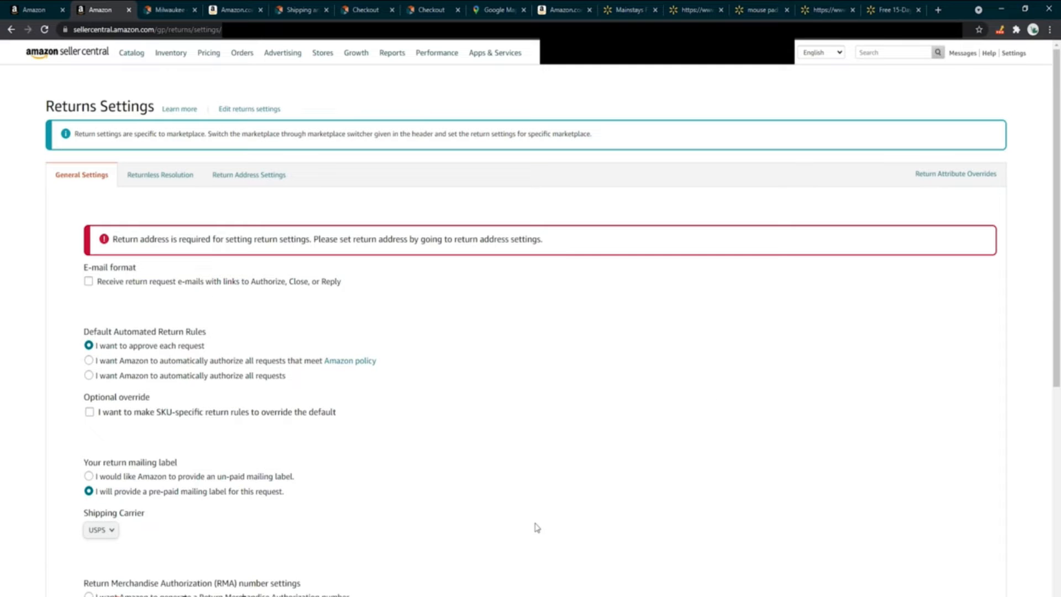
Review the form for adding a new address from the default return address settings, and close it without entering an address
left_click_drag(122, 239, 489, 239)
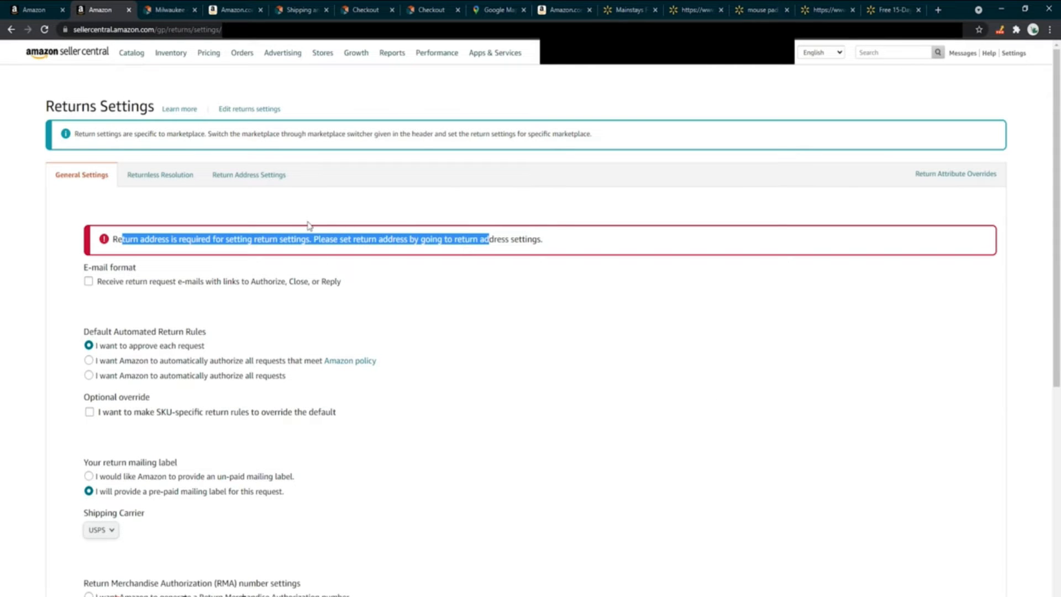
left_click(258, 176)
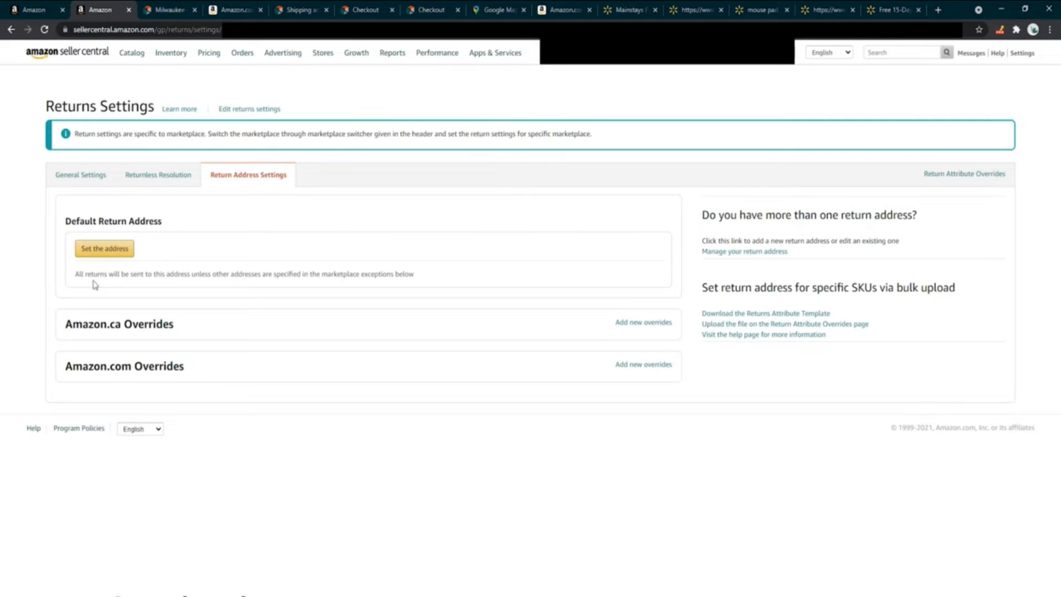
left_click(121, 249)
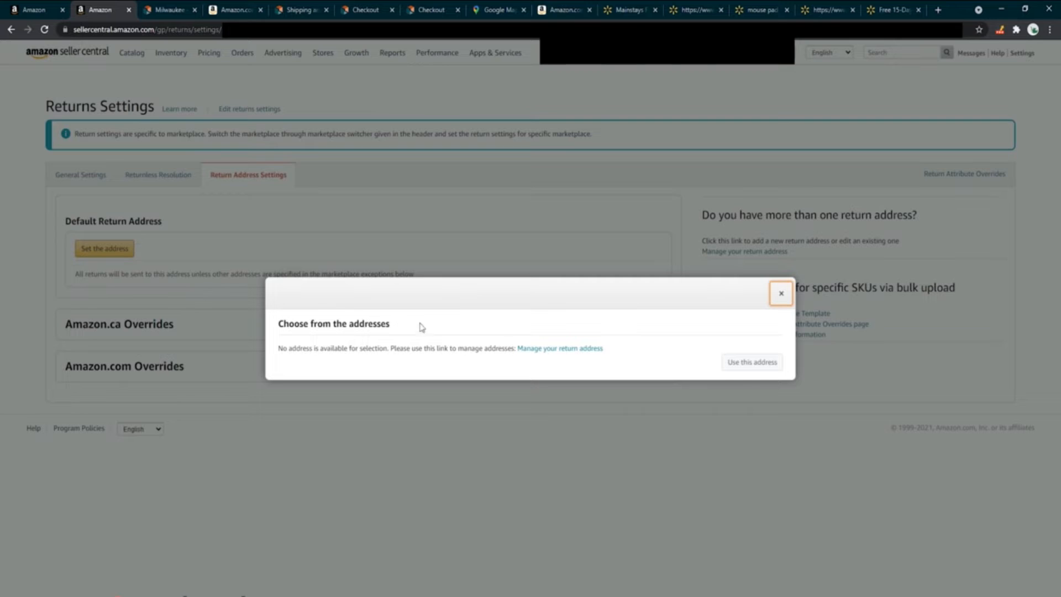
left_click(555, 350)
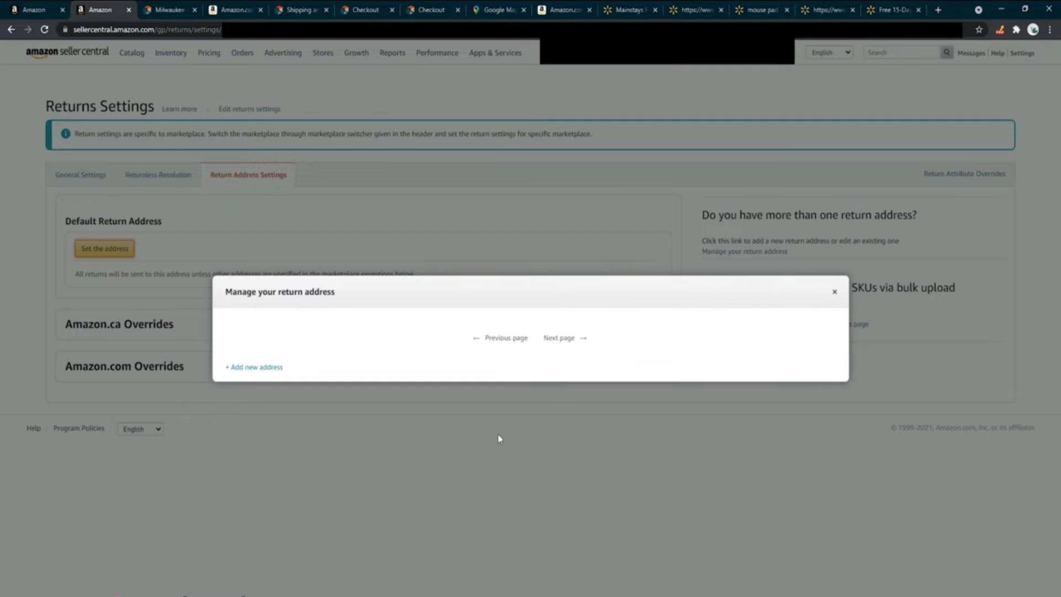
left_click(252, 367)
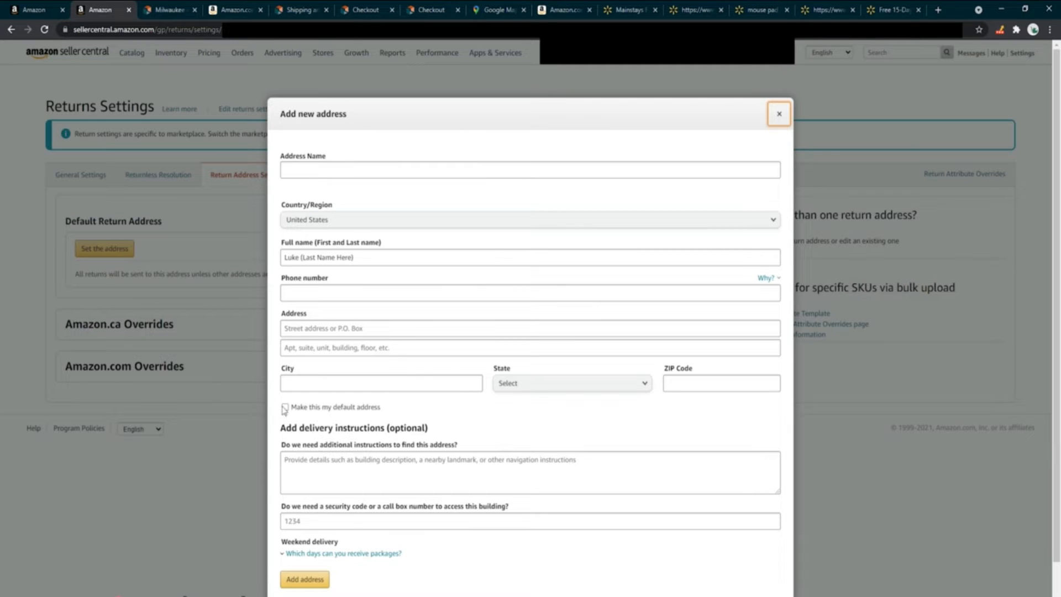
left_click(779, 114)
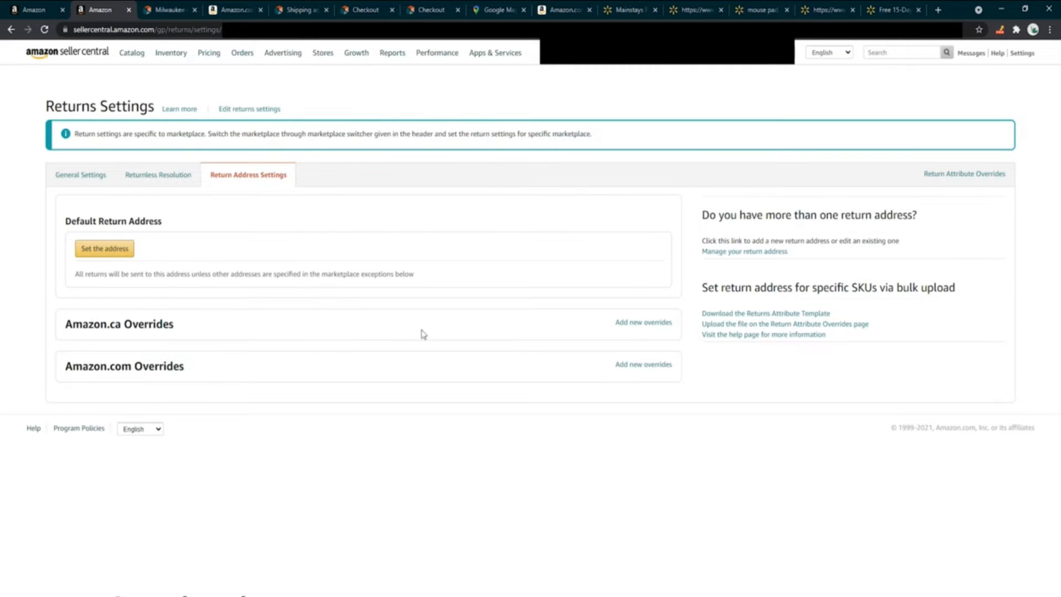
Go back to the Seller Central home page and open the Shipping Settings from there
left_click(45, 6)
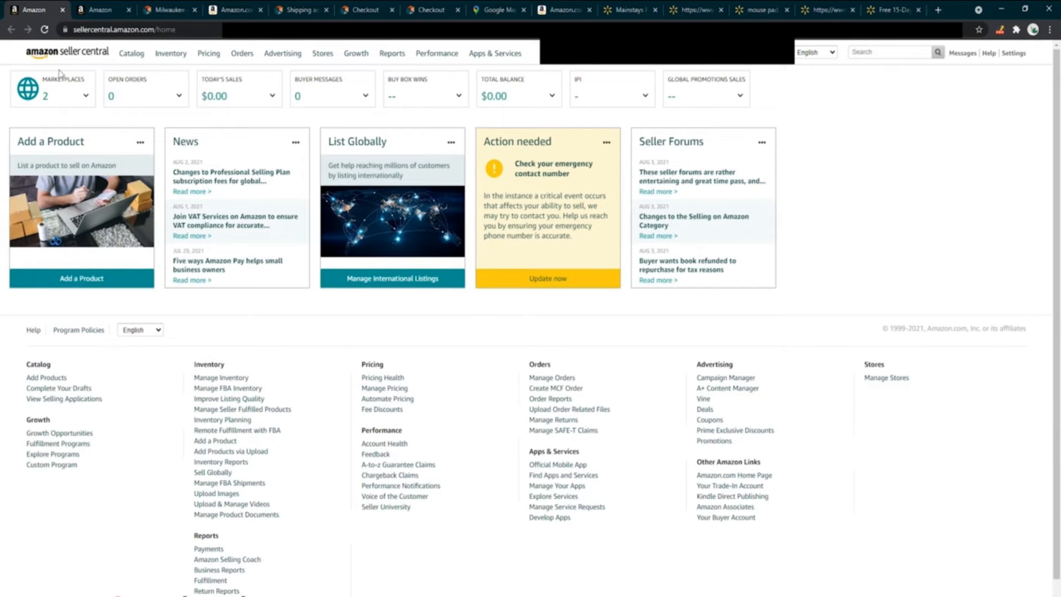
mouse_move(1017, 55)
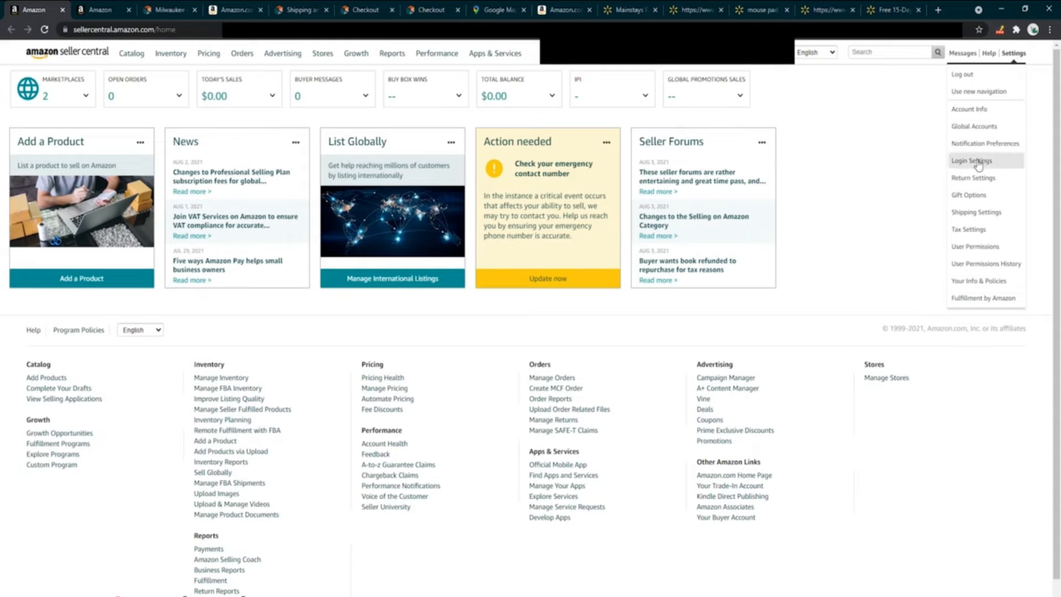
left_click(983, 215)
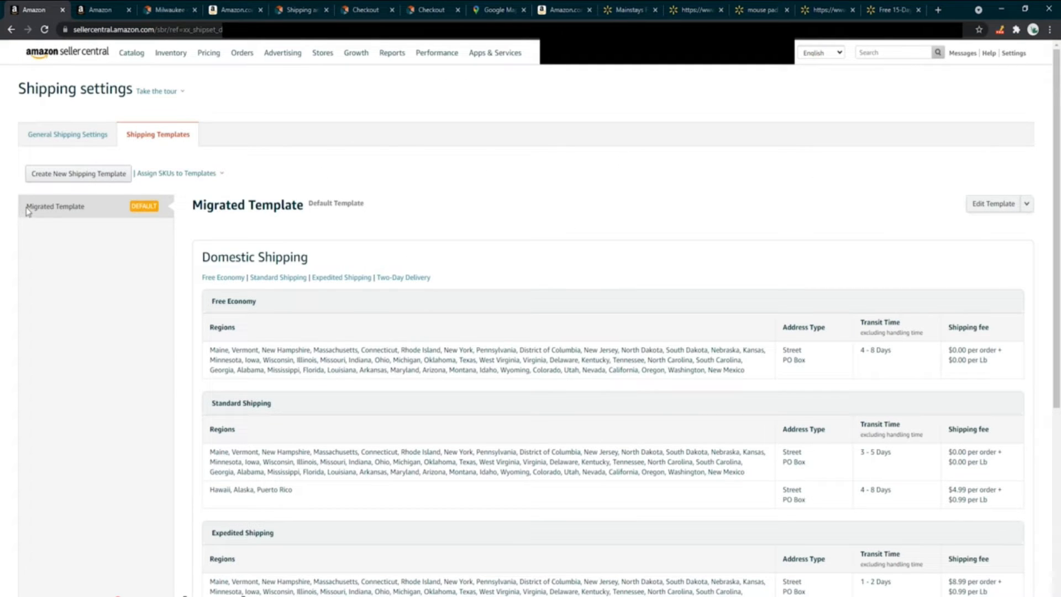
Examine the default Migrated Template in the list of shipping templates
left_click_drag(27, 207, 102, 217)
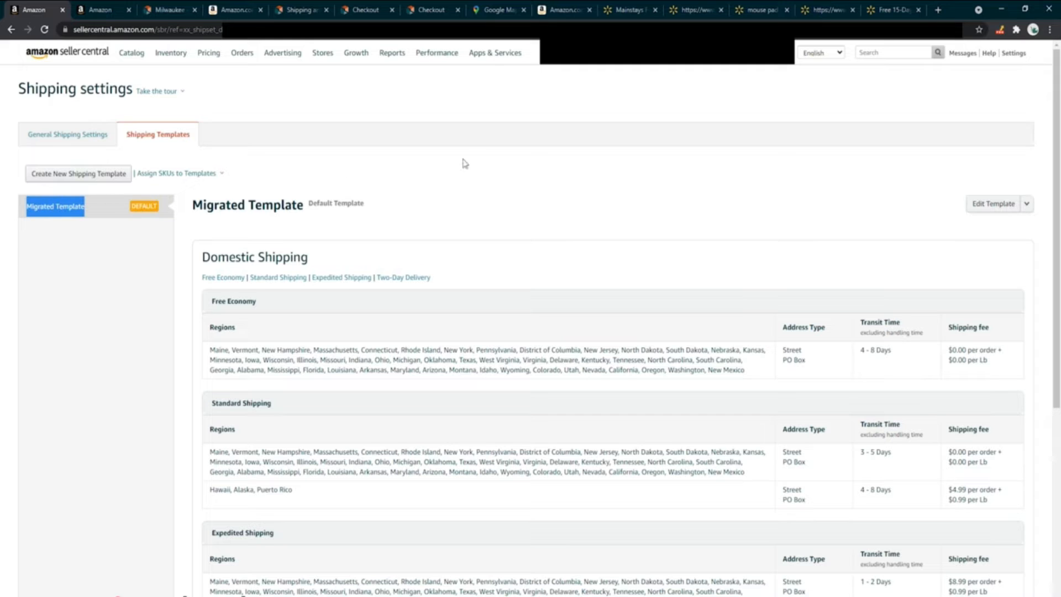
left_click(566, 181)
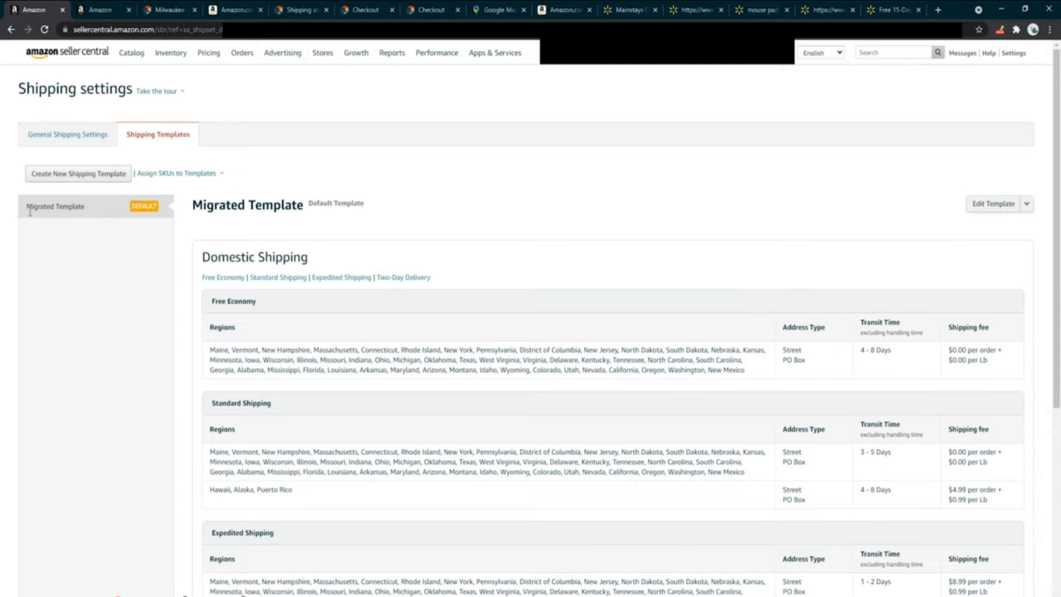
left_click(177, 8)
left_click(40, 10)
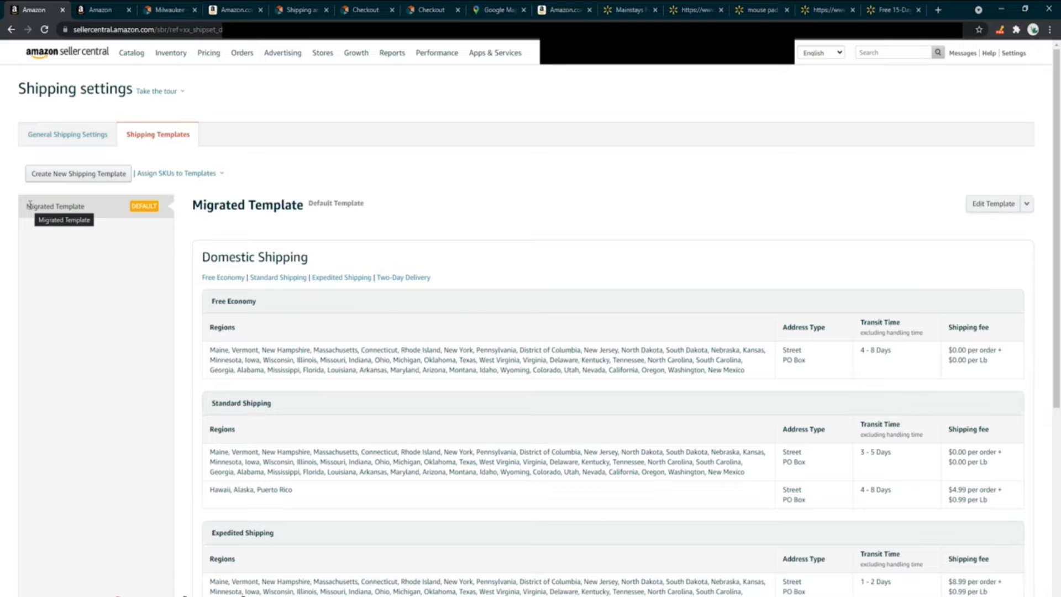
left_click_drag(26, 206, 108, 214)
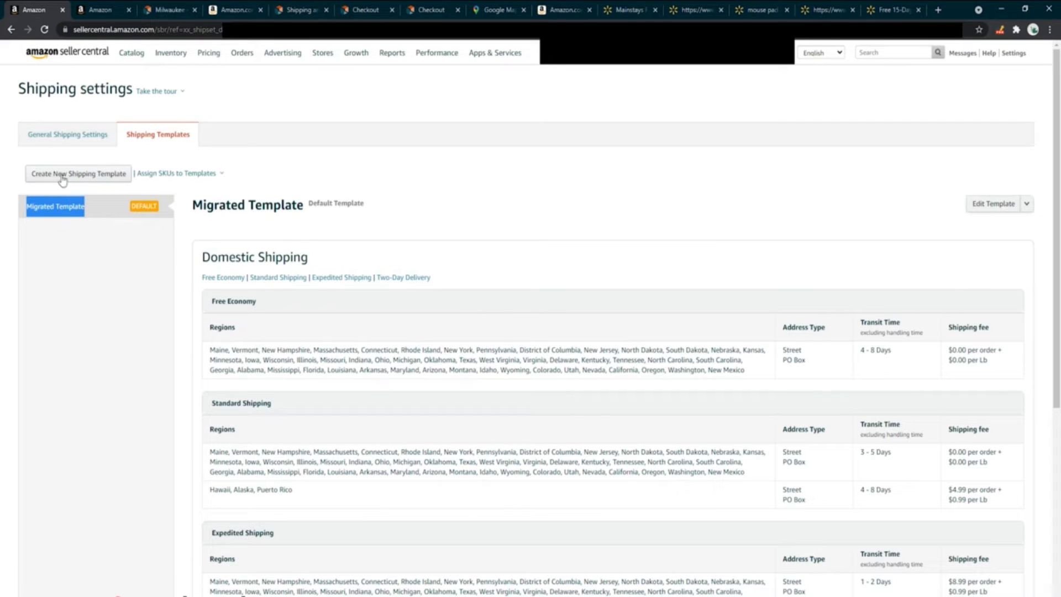
left_click(44, 206)
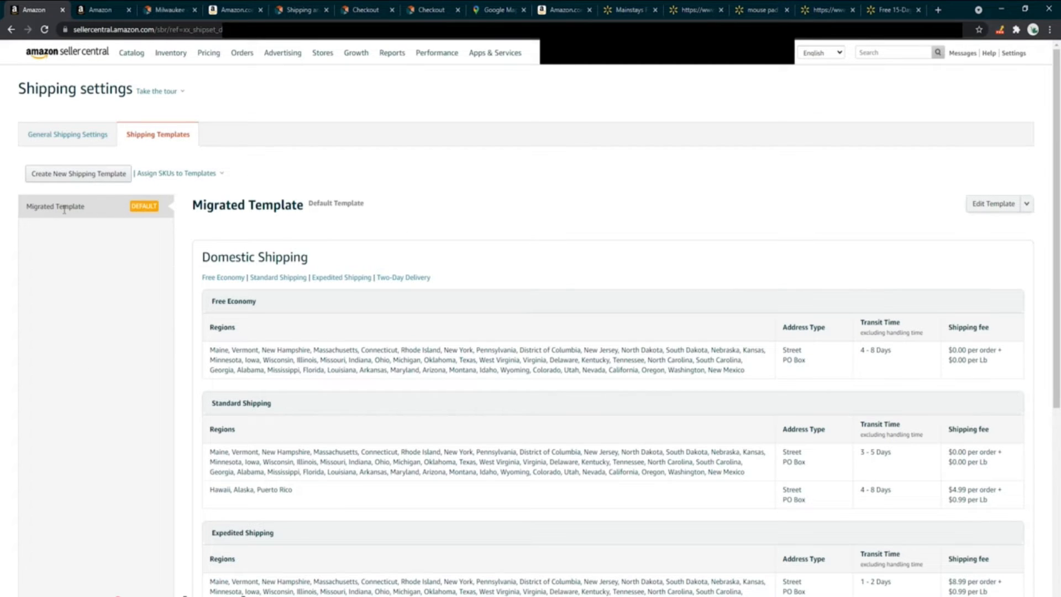
Check the ways to assign SKUs to shipping templates, and open the Migrated Template for editing
double_click(146, 207)
left_click(176, 173)
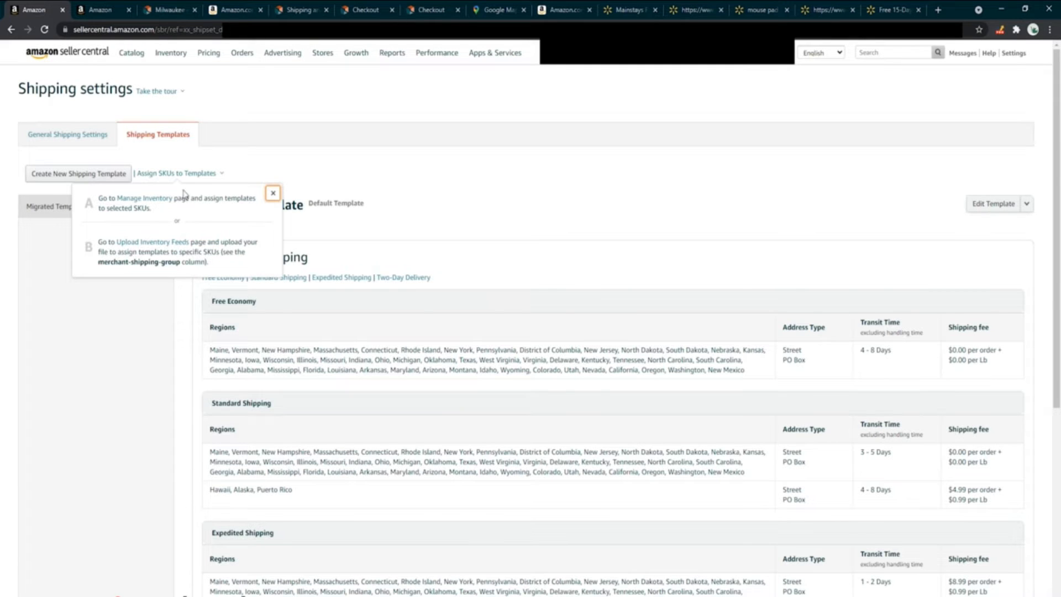
left_click(273, 193)
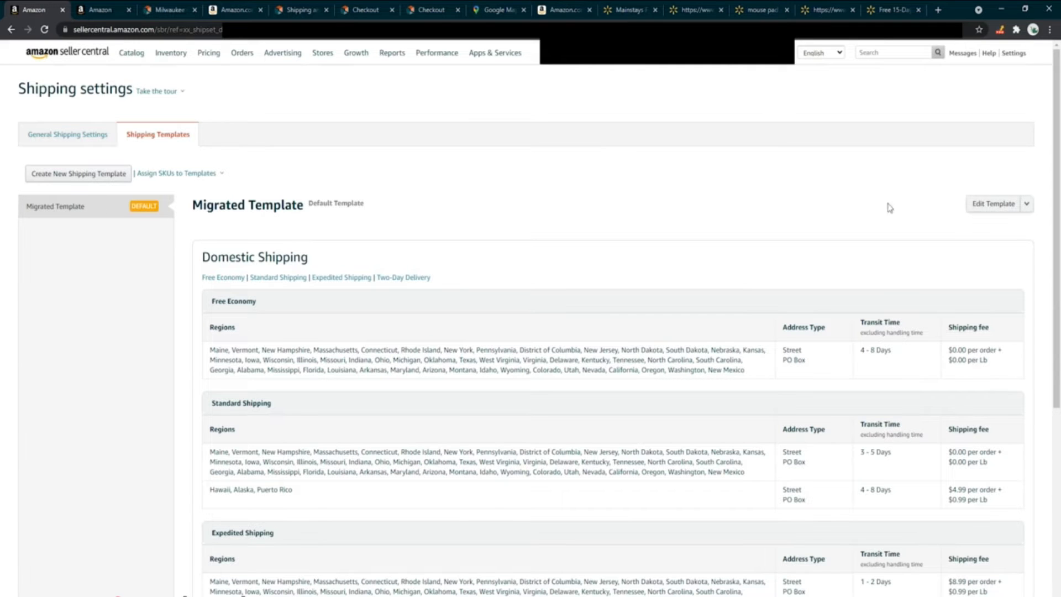
left_click(990, 204)
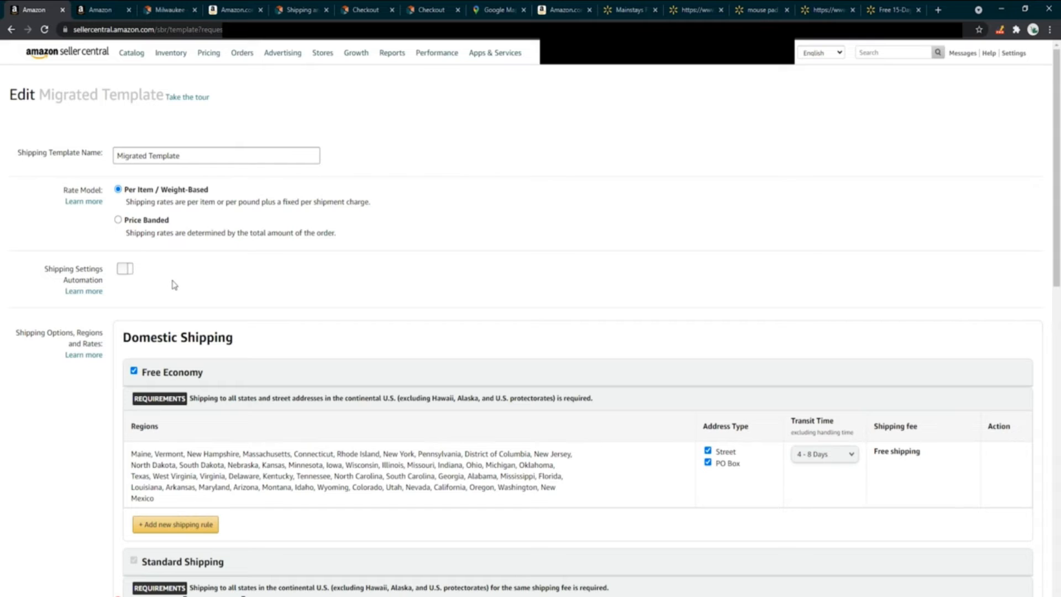
Rename the shipping template to Default Template
triple_click(168, 157)
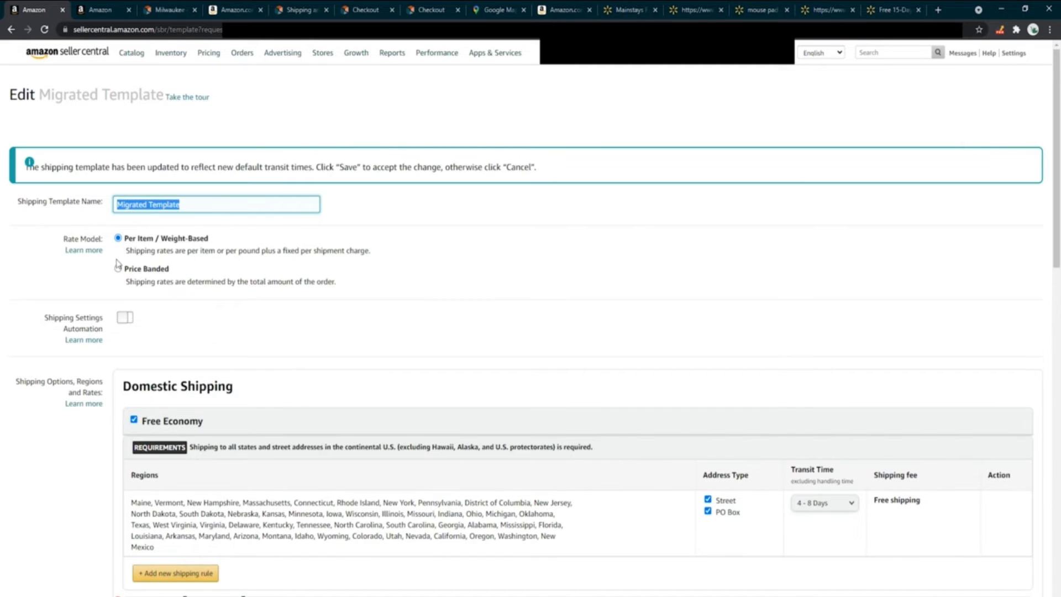
type("Walmrt")
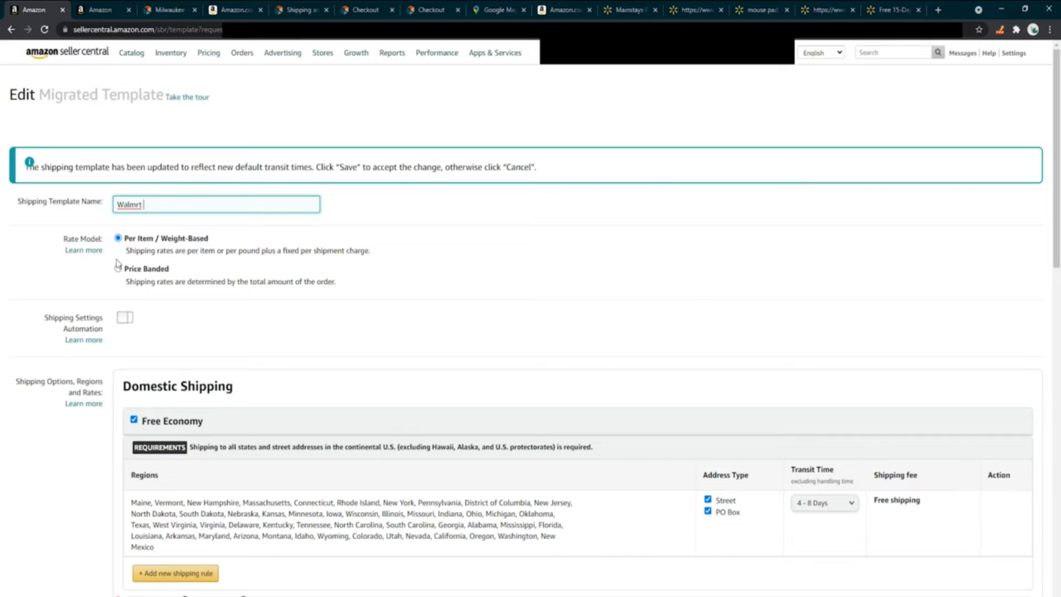
type(" Templae")
key("BackSpace")
type("te")
double_click(141, 204)
left_click(128, 210)
left_click_drag(142, 204, 100, 203)
type("Wal")
key("BackSpace")
key("BackSpace")
key("BackSpace")
type("Default")
left_click(513, 218)
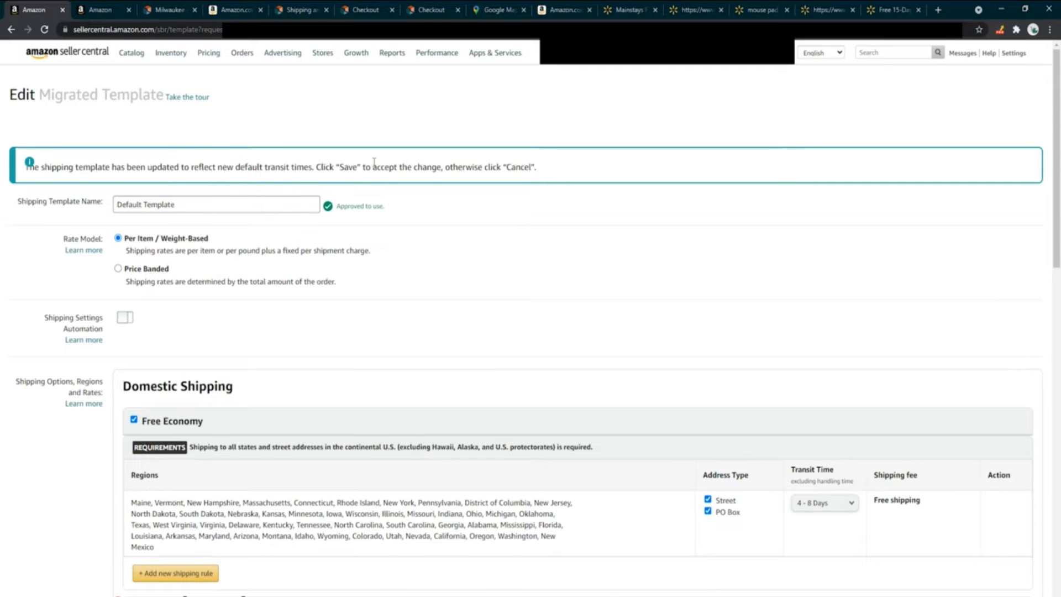
Turn off the Free Economy option under Domestic Shipping and confirm its removal
scroll(273, 176, "down", 1)
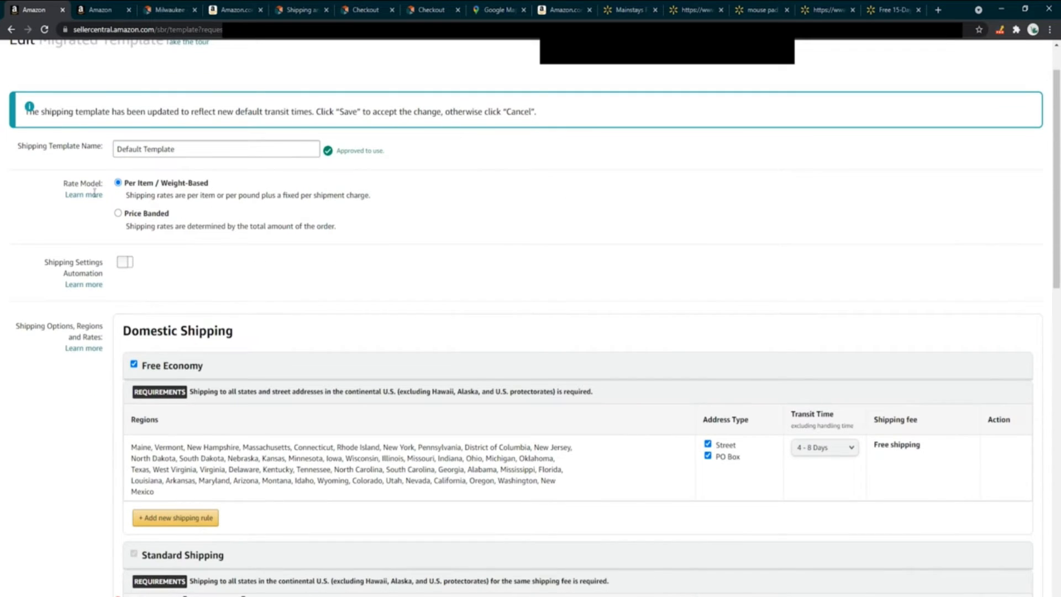
scroll(223, 194, "down", 1)
scroll(216, 187, "down", 4)
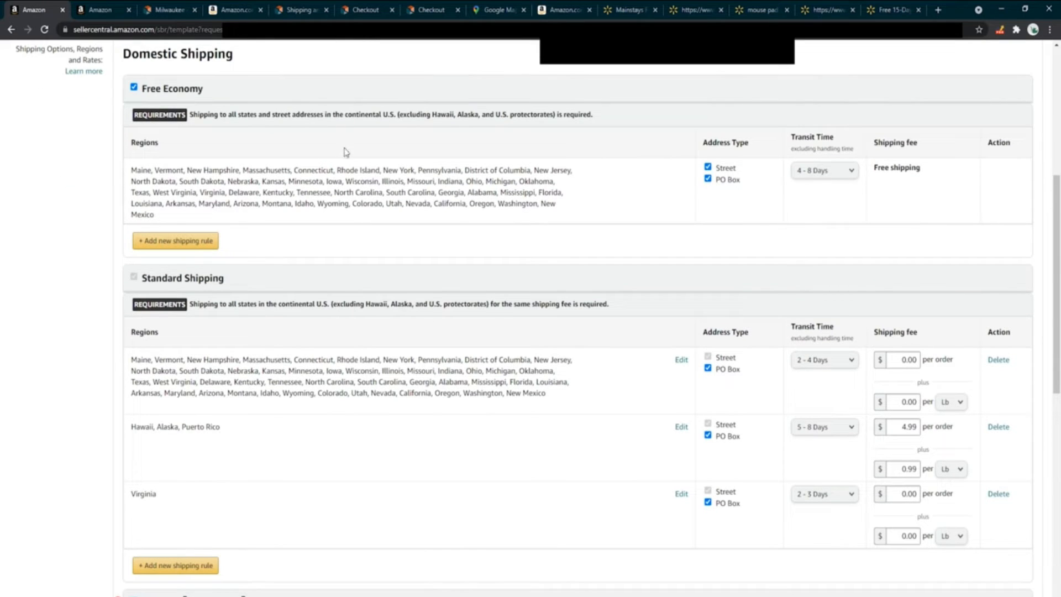
left_click(133, 87)
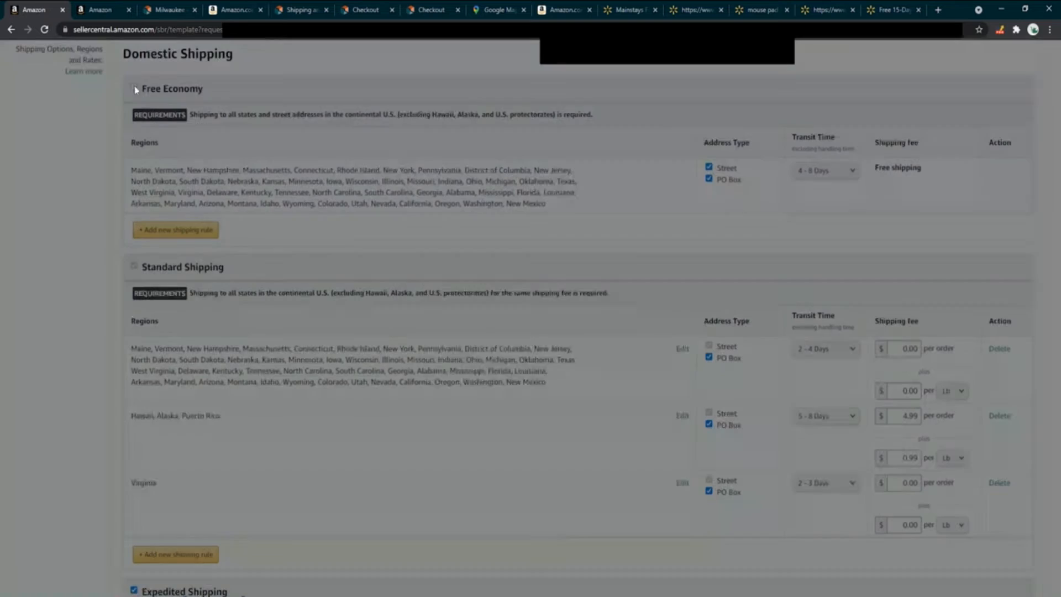
left_click(610, 376)
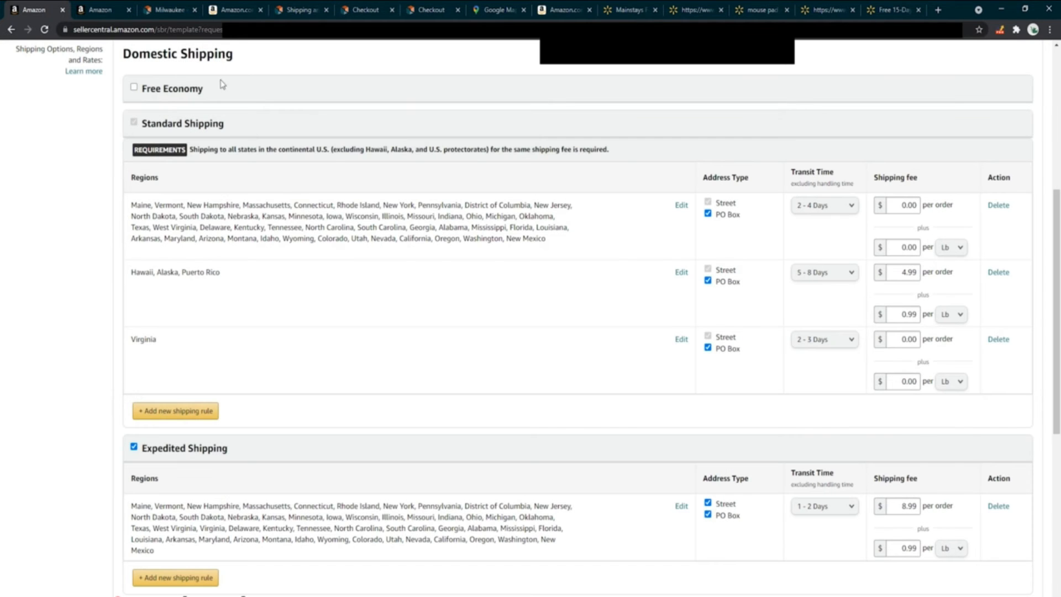
Examine the regions, transit times and shipping fees of the Standard Shipping, Expedited Shipping and Two-Day Delivery options
left_click_drag(147, 123, 232, 126)
left_click_drag(146, 449, 232, 462)
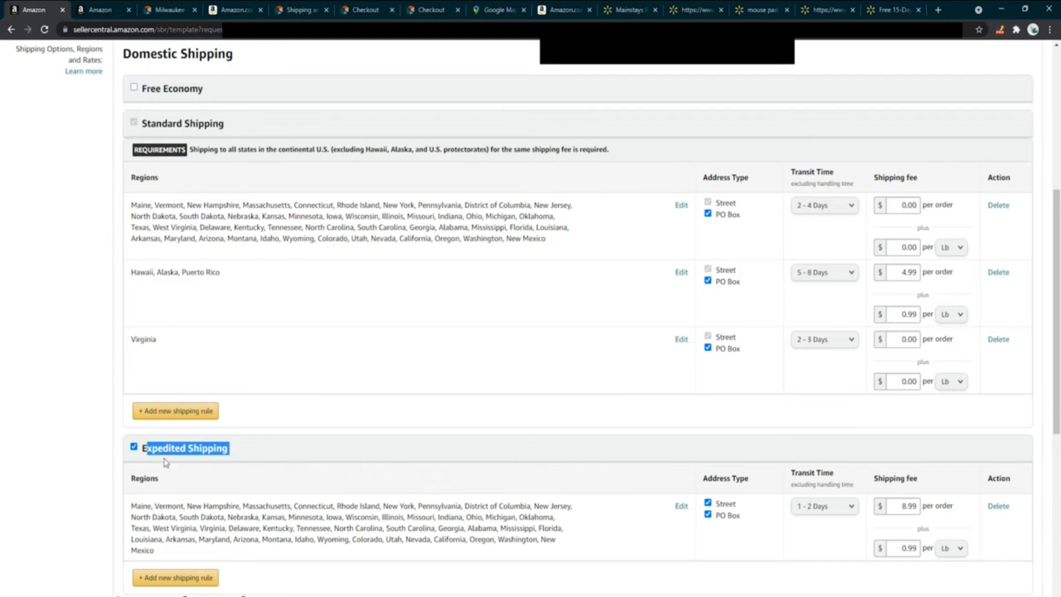
scroll(188, 426, "down", 5)
scroll(271, 313, "down", 2)
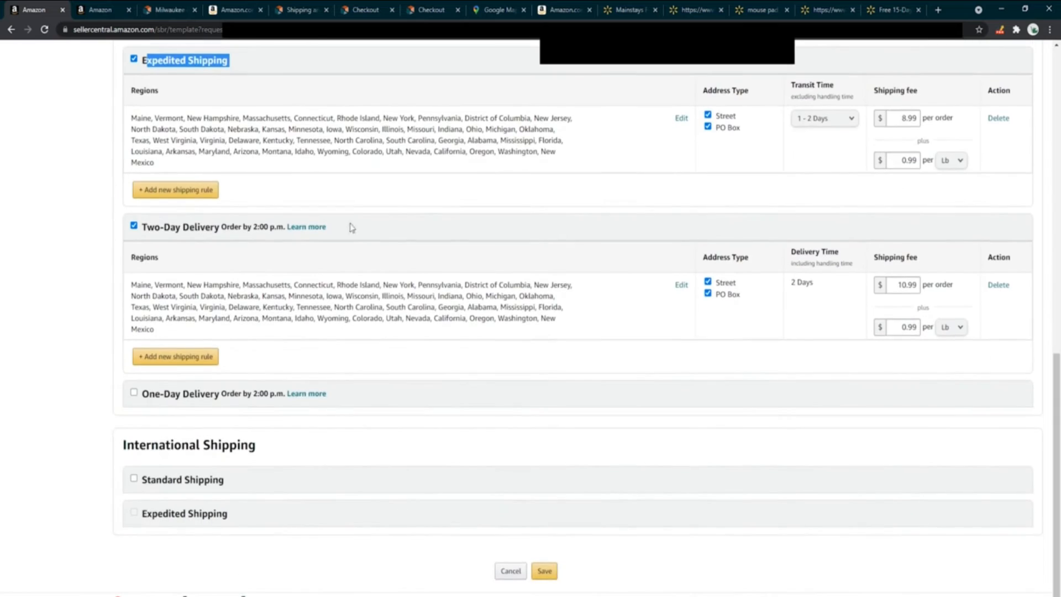
left_click_drag(155, 227, 243, 240)
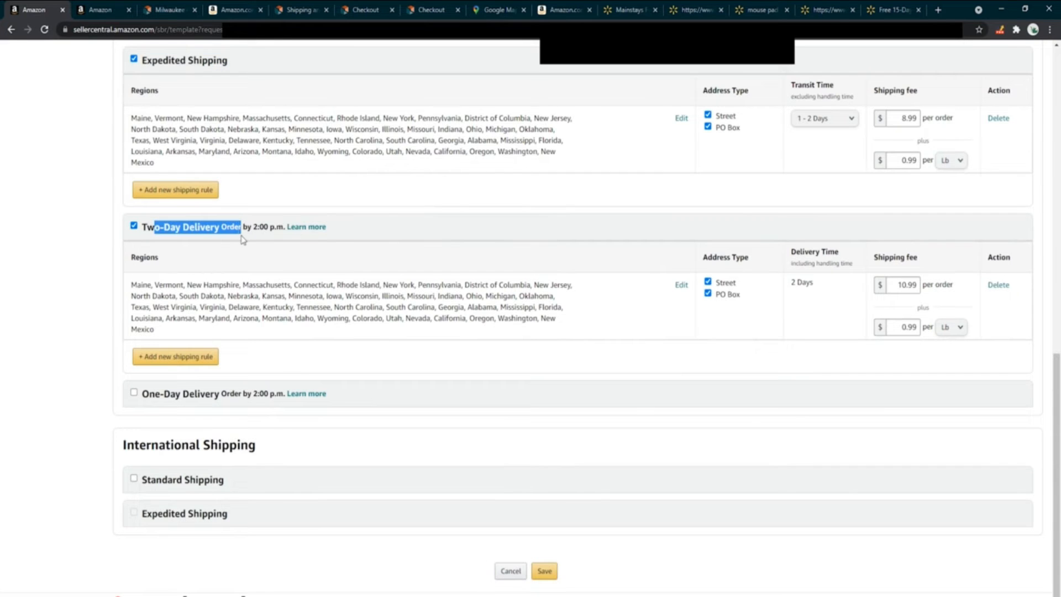
left_click(223, 241)
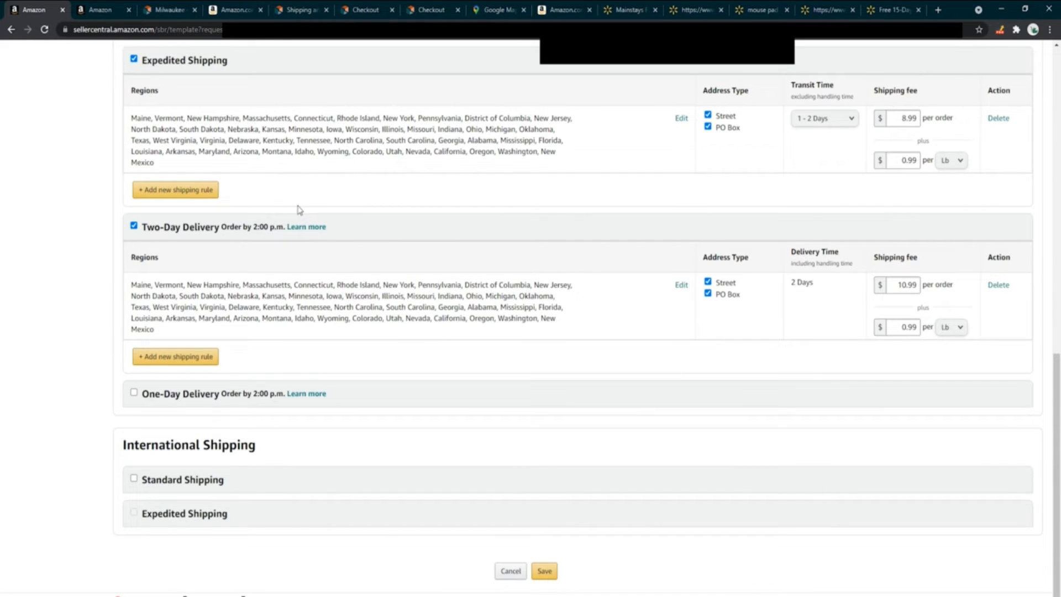
scroll(230, 263, "up", 3)
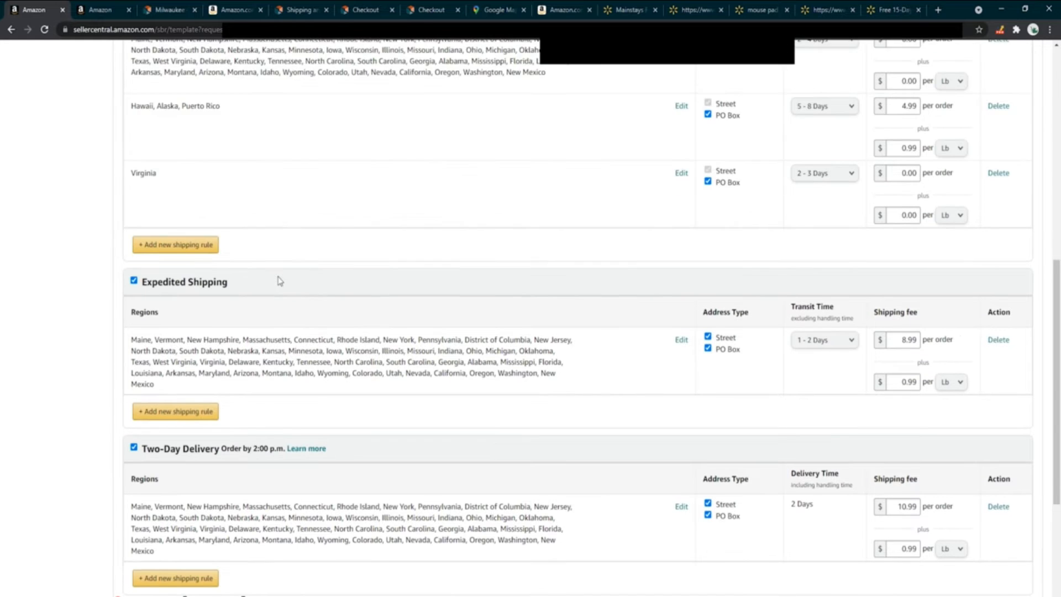
scroll(270, 274, "up", 3)
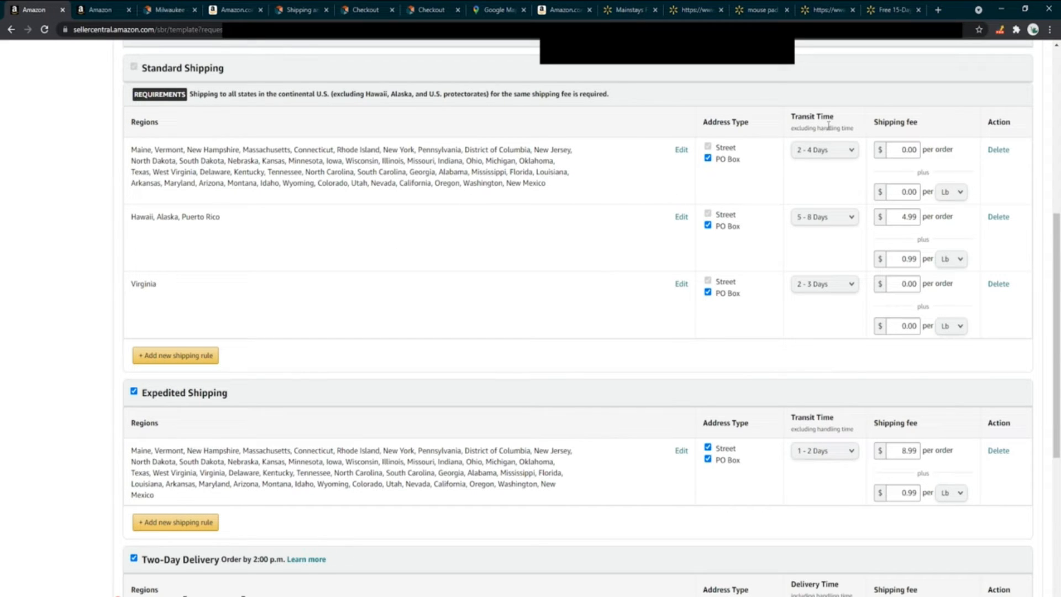
scroll(801, 202, "down", 1)
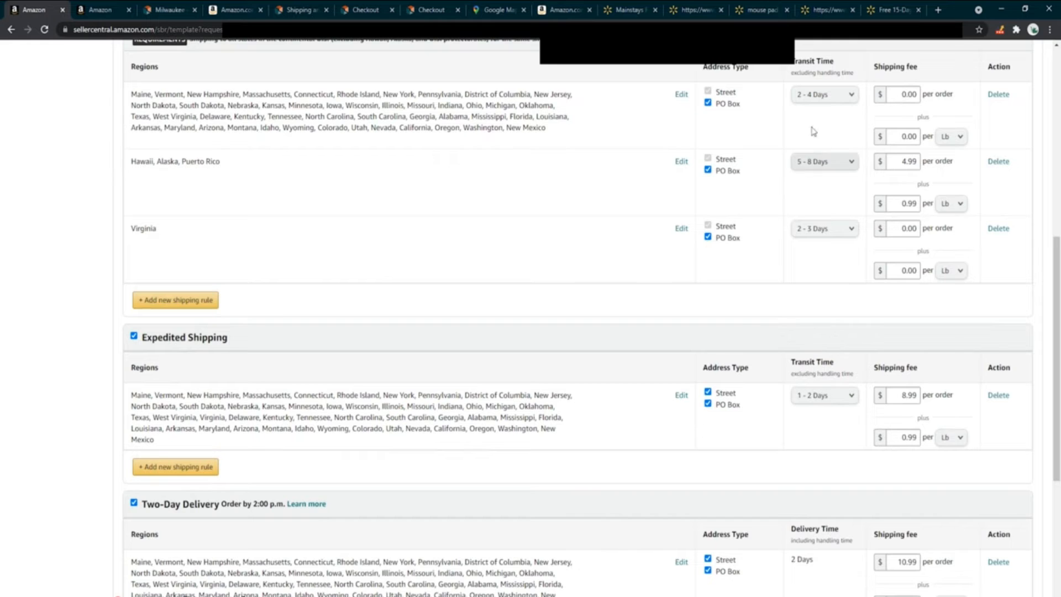
scroll(735, 224, "down", 3)
left_click_drag(148, 339, 172, 339)
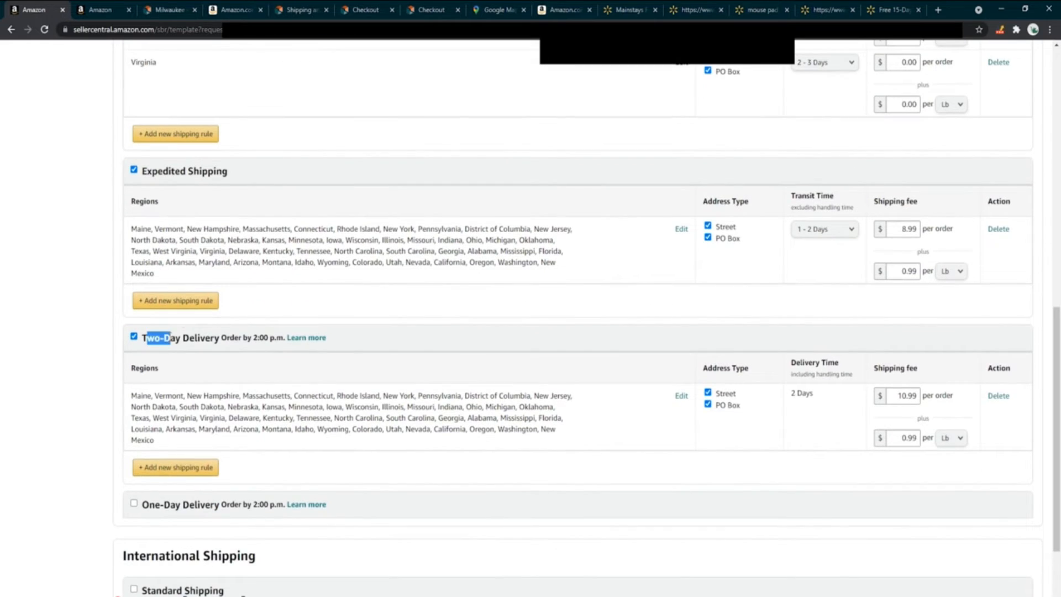
left_click(177, 340)
Switch to Paint and brush a 2 above Handling Time and 3-5 above Shipping Time in the diagram
mouse_move(1060, 381)
left_mouse_down()
mouse_move(836, 352)
mouse_move(244, 179)
mouse_move(424, 169)
left_mouse_up()
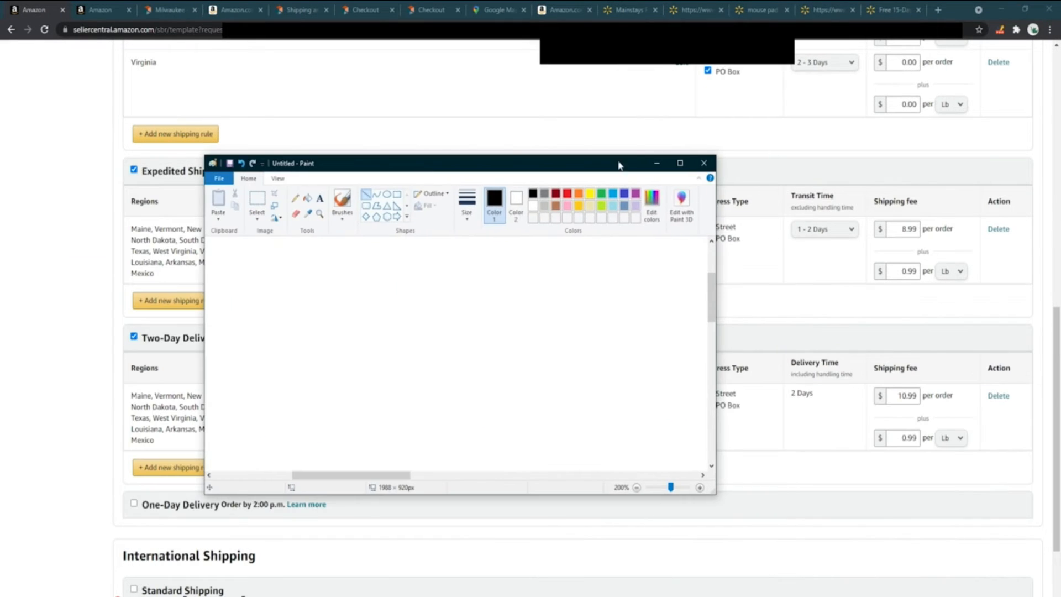
left_click(680, 163)
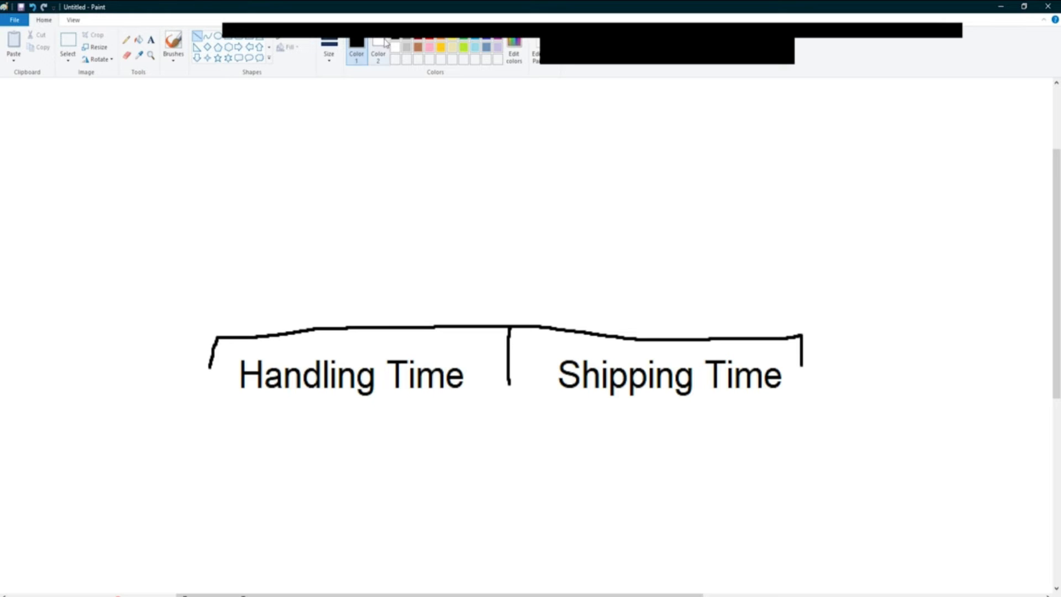
left_click(173, 43)
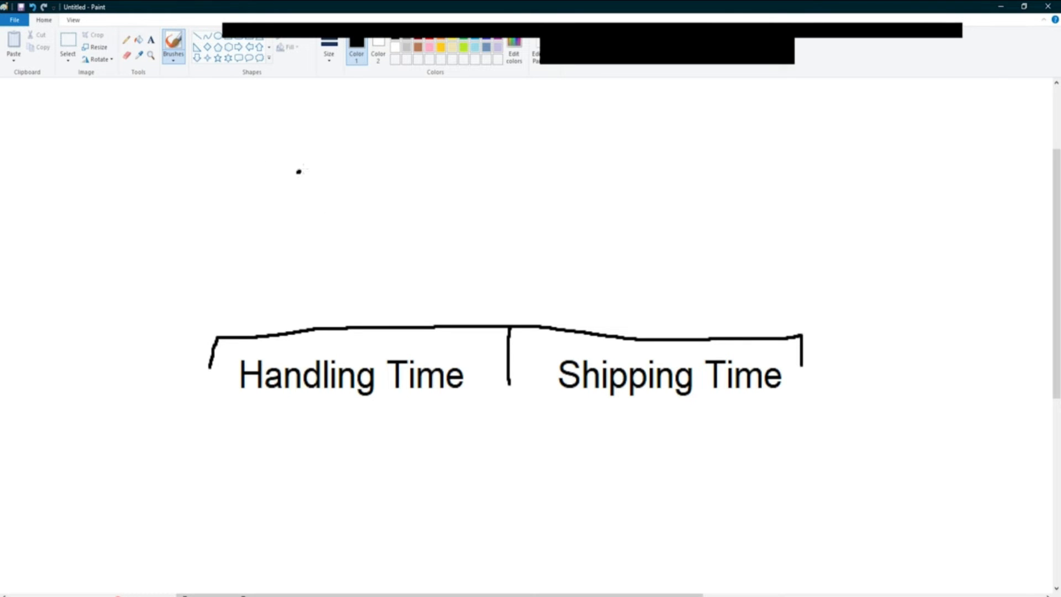
left_click_drag(299, 171, 446, 225)
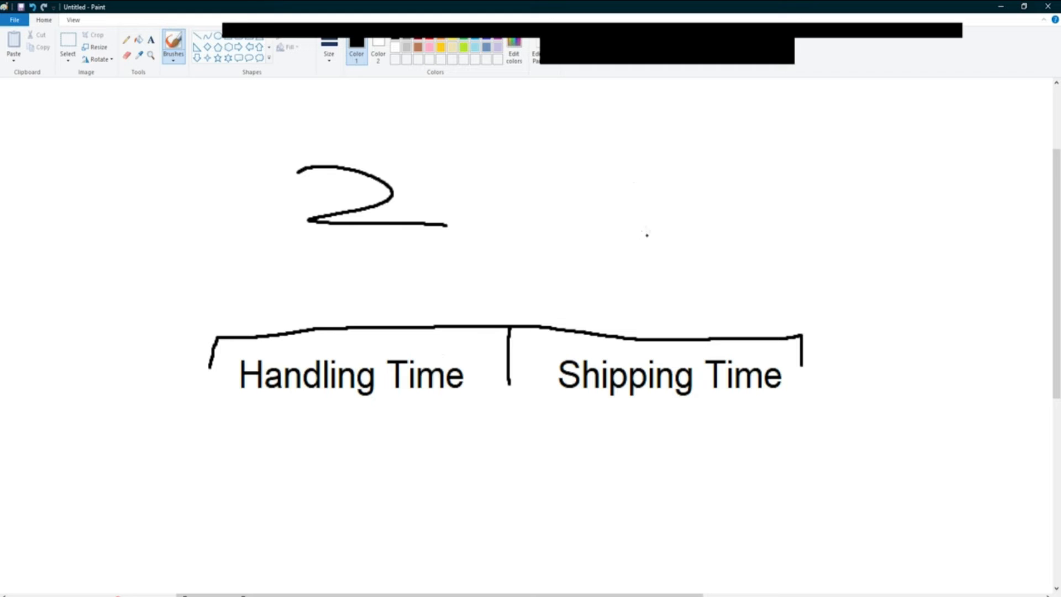
mouse_move(585, 156)
left_mouse_down()
mouse_move(587, 197)
mouse_move(709, 175)
mouse_move(693, 201)
left_mouse_up()
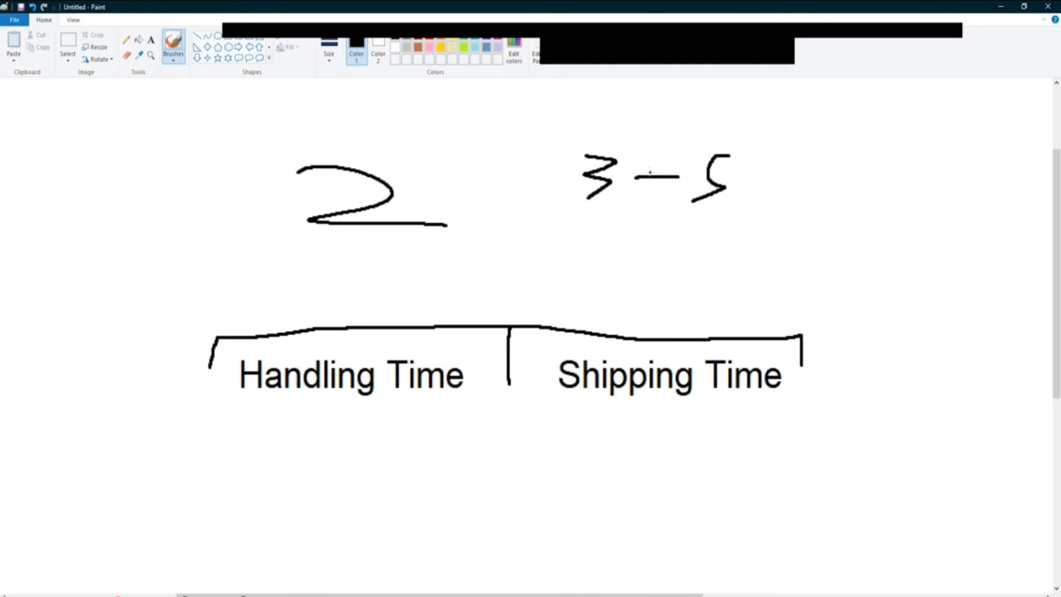
Replace the 3-5 above Shipping Time with a 5, add a 7 beside it, and move Paint away
key("ctrl+z")
key("ctrl+z")
key("ctrl+z")
mouse_move(687, 156)
left_mouse_down()
mouse_move(639, 194)
mouse_move(625, 250)
left_mouse_up()
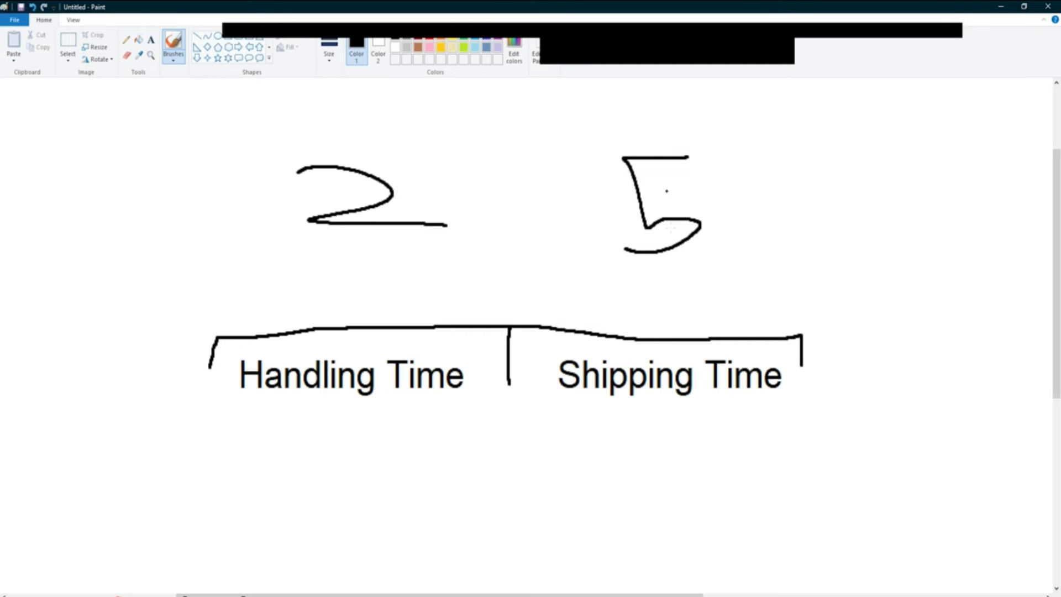
mouse_move(911, 146)
left_mouse_down()
mouse_move(1000, 143)
mouse_move(878, 261)
left_mouse_up()
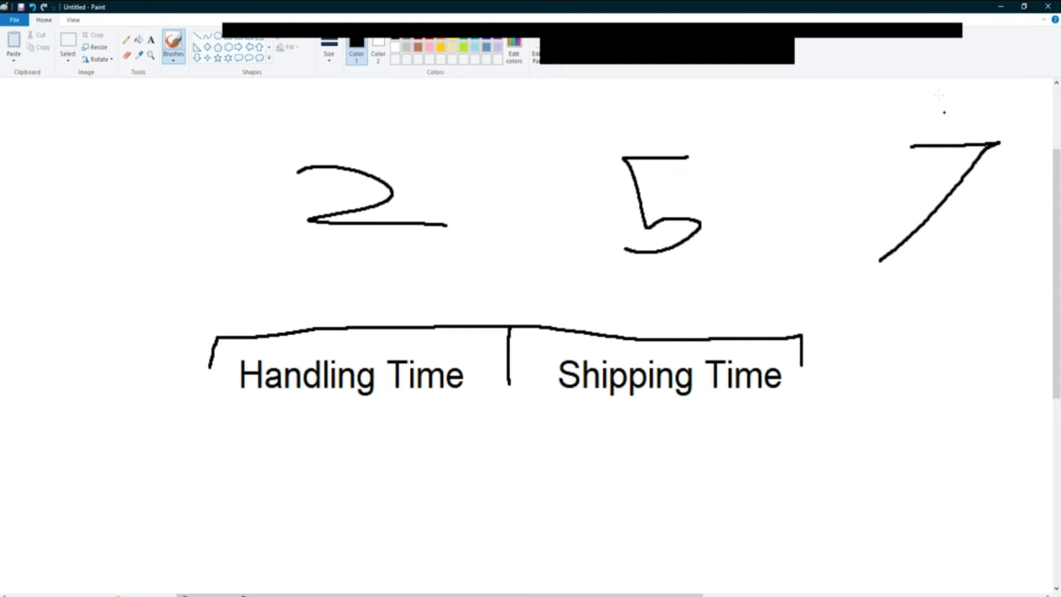
mouse_move(541, 6)
left_mouse_down()
mouse_move(611, 371)
mouse_move(1053, 344)
left_mouse_up()
Bring the maximized Paint diagram back over the shipping template and undo the handwritten numbers
scroll(786, 271, "up", 4)
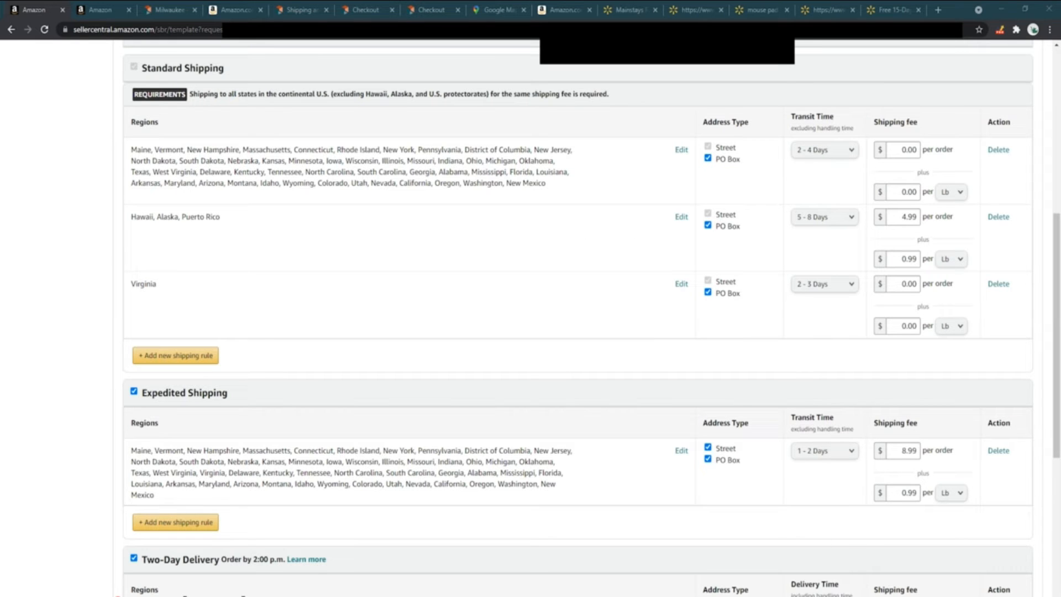
mouse_move(1060, 354)
left_mouse_down()
mouse_move(386, 211)
mouse_move(542, 191)
left_mouse_up()
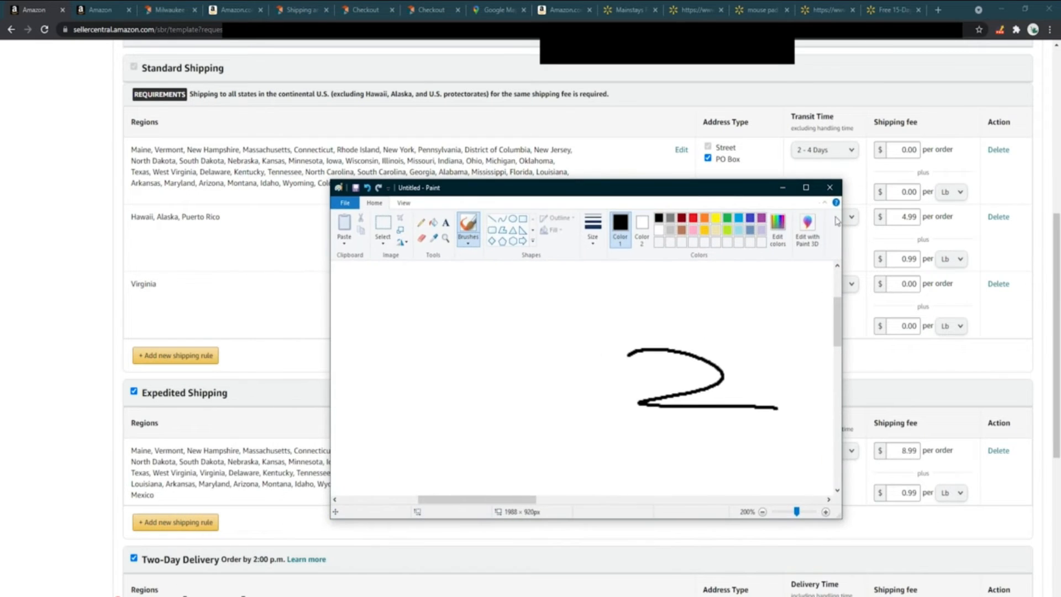
left_click(807, 192)
key("ctrl+z")
key("ctrl+z")
key("ctrl+z")
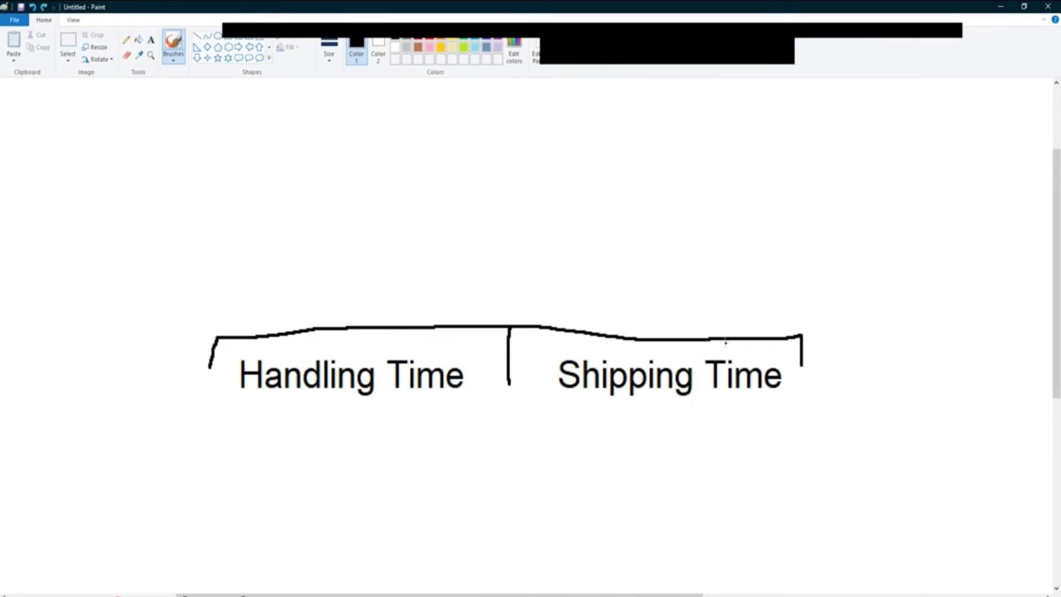
Circle the areas above Shipping Time and Handling Time in the diagram, undoing each circle after drawing it
mouse_move(699, 125)
left_mouse_down()
mouse_move(757, 296)
mouse_move(618, 146)
left_mouse_up()
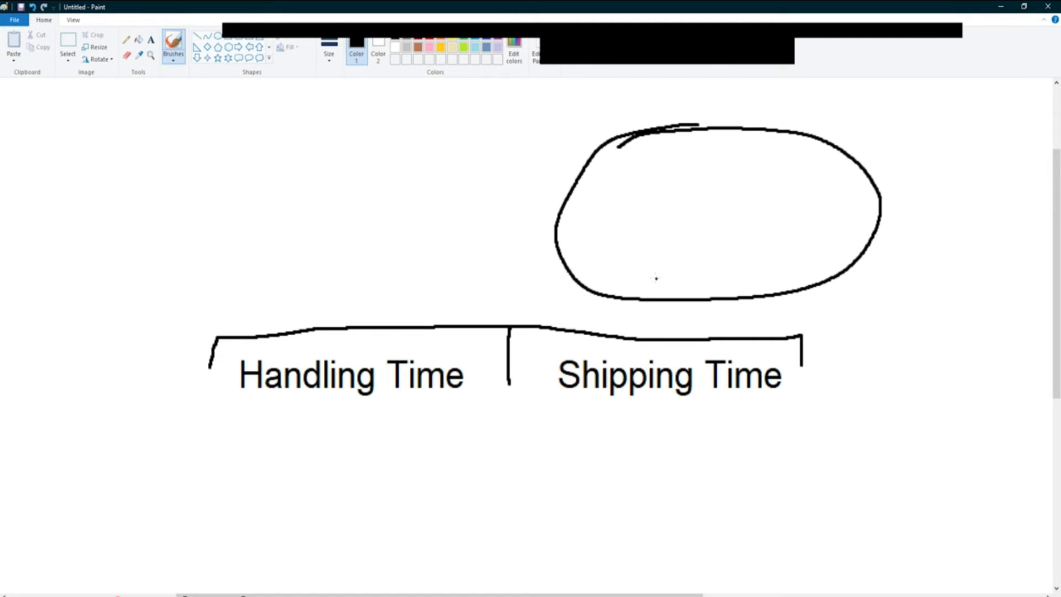
key("ctrl+z")
mouse_move(329, 123)
left_mouse_down()
mouse_move(308, 256)
mouse_move(298, 120)
left_mouse_up()
key("ctrl+z")
mouse_move(671, 124)
left_mouse_down()
mouse_move(621, 254)
mouse_move(579, 135)
left_mouse_up()
key("ctrl+z")
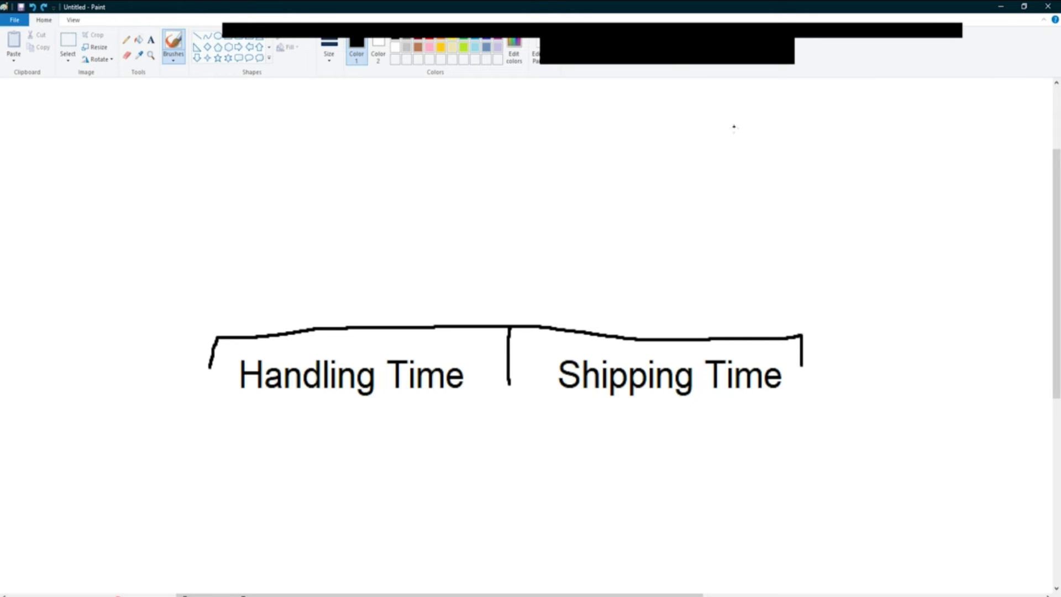
Brush a plus sign between the two time labels and an equals sign after them, and undo the strokes
left_click_drag(504, 212, 529, 211)
left_click_drag(515, 194, 515, 225)
left_click_drag(868, 192, 952, 191)
left_click_drag(895, 219, 936, 218)
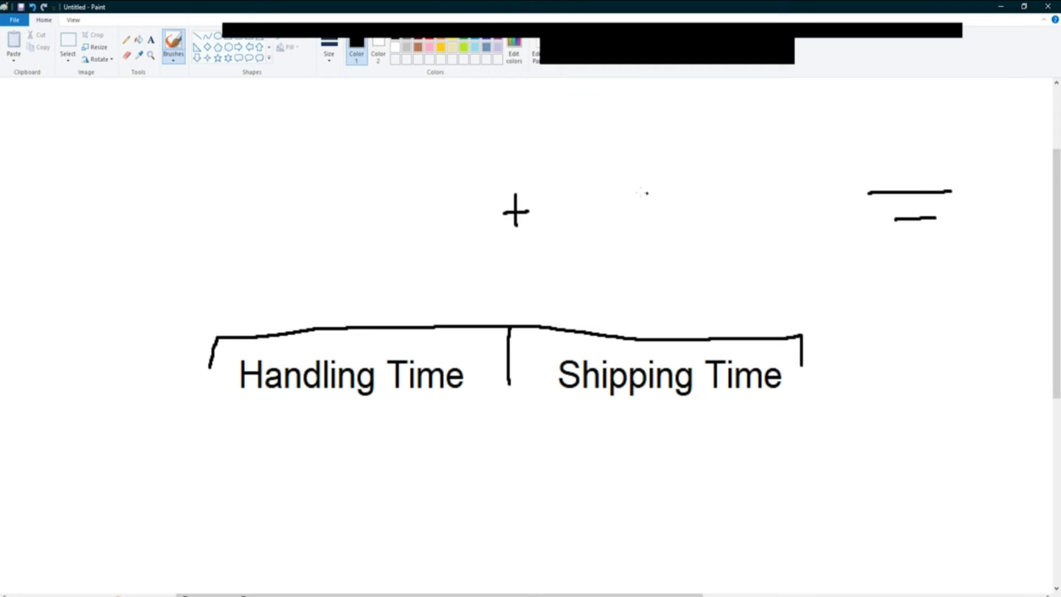
key("ctrl+z")
key("ctrl+z")
key("ctrl+z")
key("ctrl+z")
key("ctrl+z")
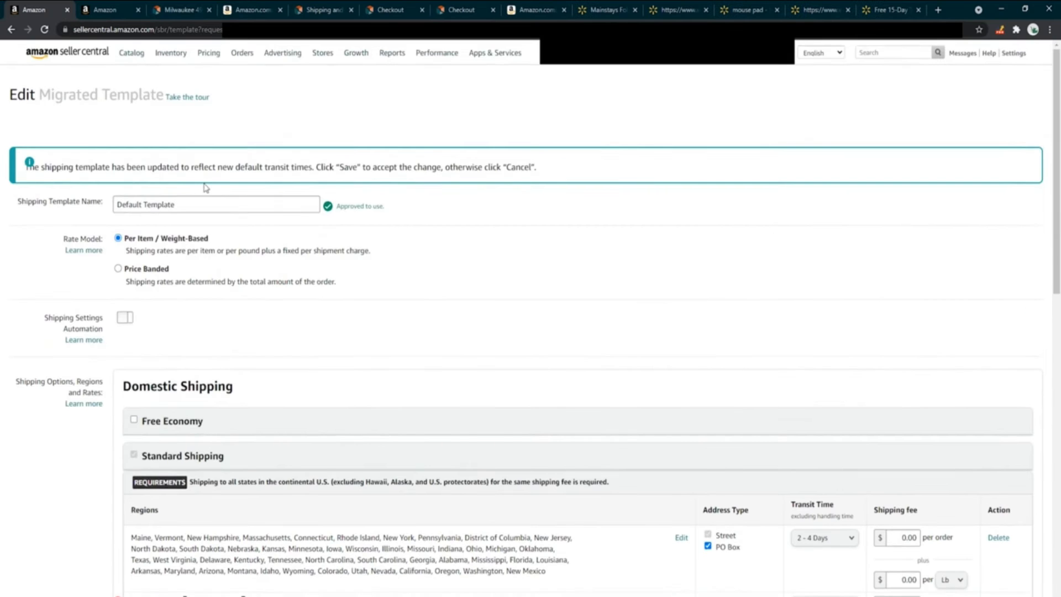
Turn off Two-Day Delivery in the domestic shipping options of the template and confirm its removal
scroll(240, 218, "down", 7)
scroll(239, 219, "down", 6)
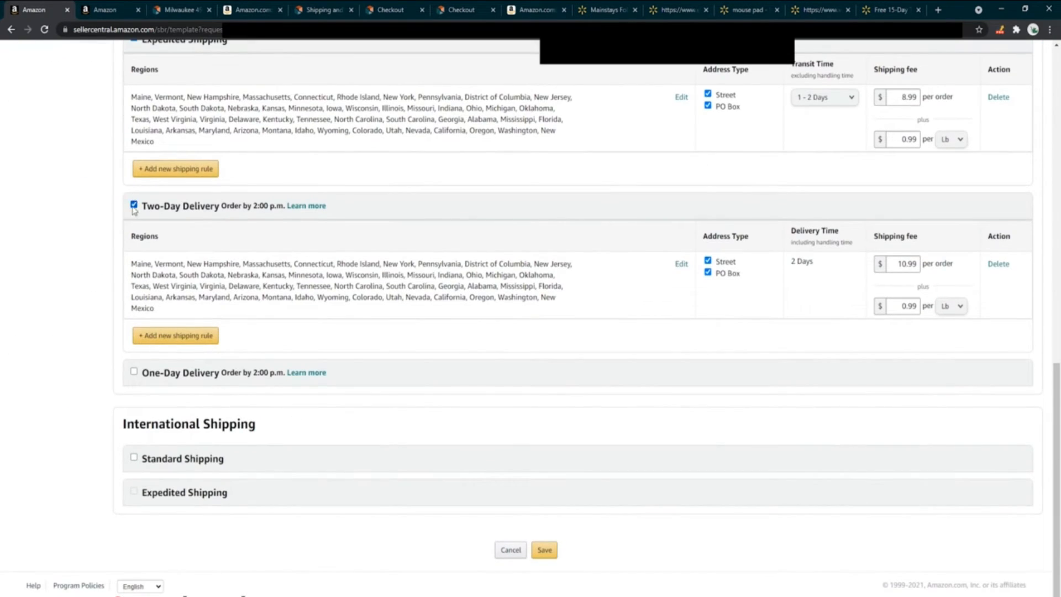
left_click(134, 205)
left_click(612, 375)
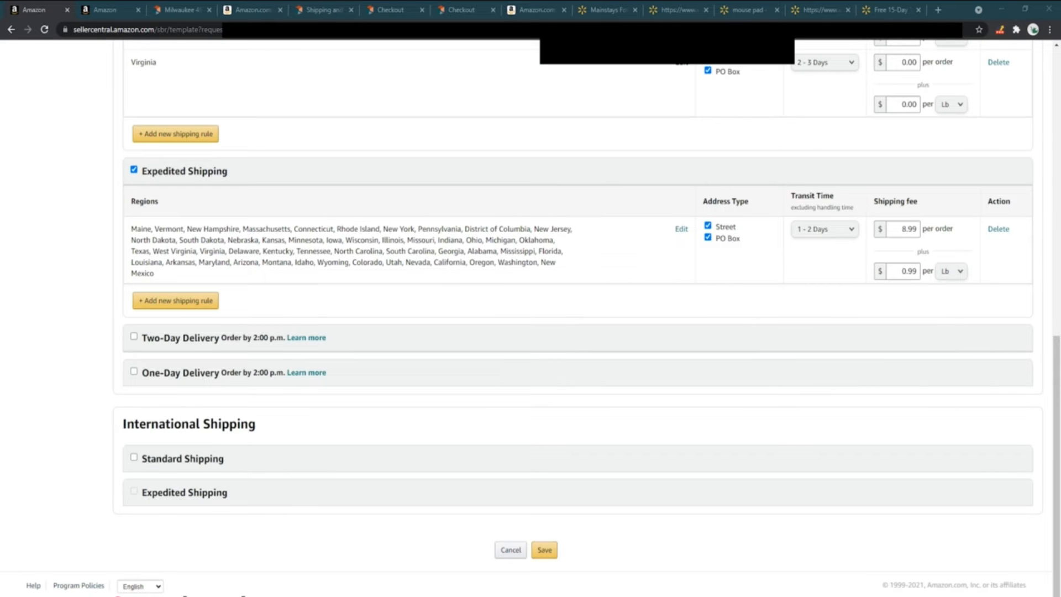
Switch to Paint, brush a 2 above Shipping Time and a 0 above Handling Time, and undo both numbers
left_click_drag(359, 596, 370, 281)
left_click(611, 280)
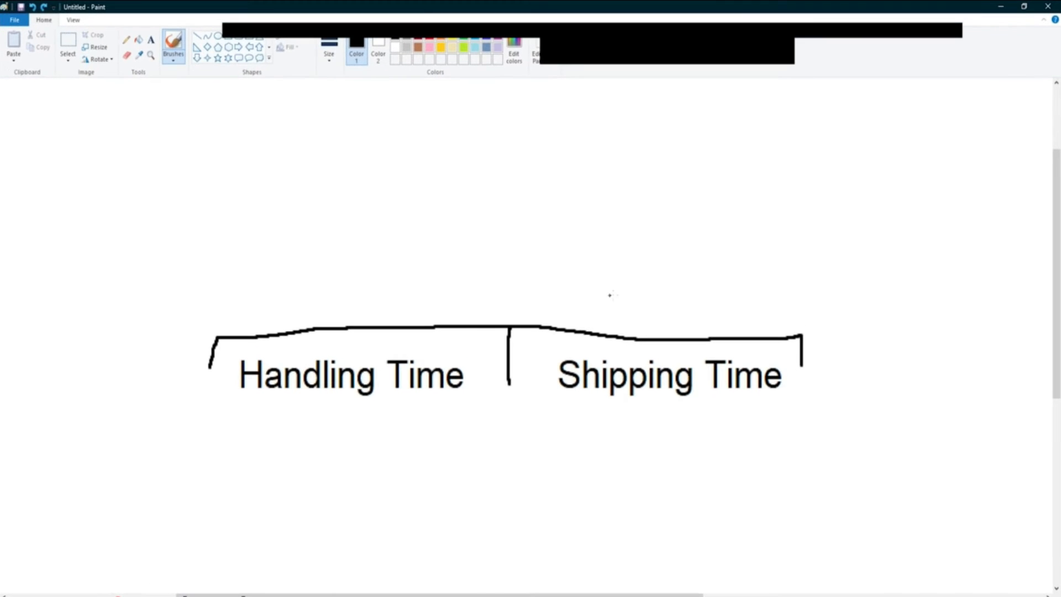
mouse_move(623, 228)
left_mouse_down()
mouse_move(674, 228)
mouse_move(705, 261)
left_mouse_up()
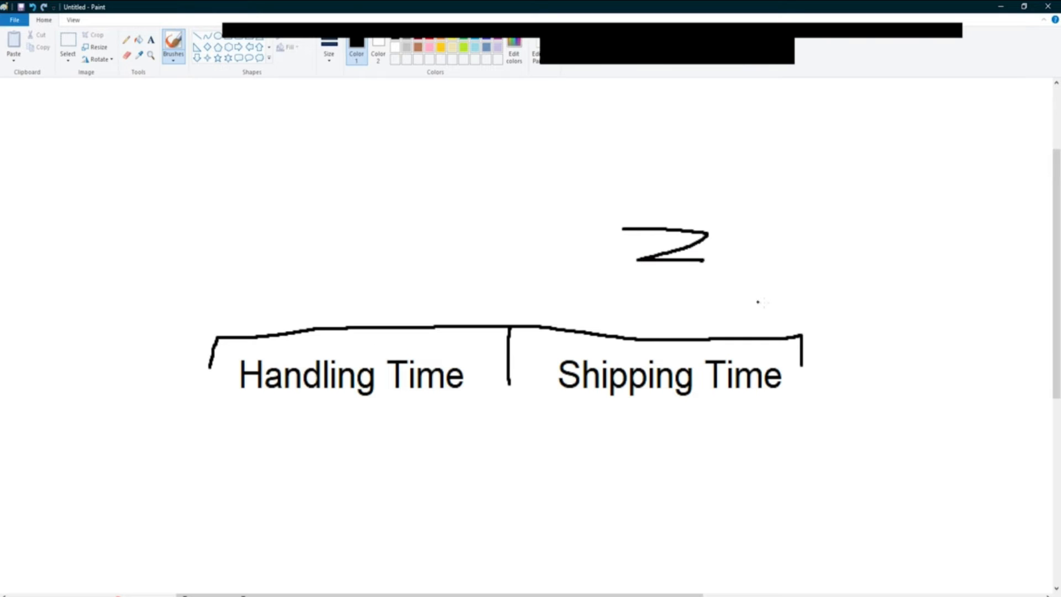
left_click_drag(322, 227, 347, 209)
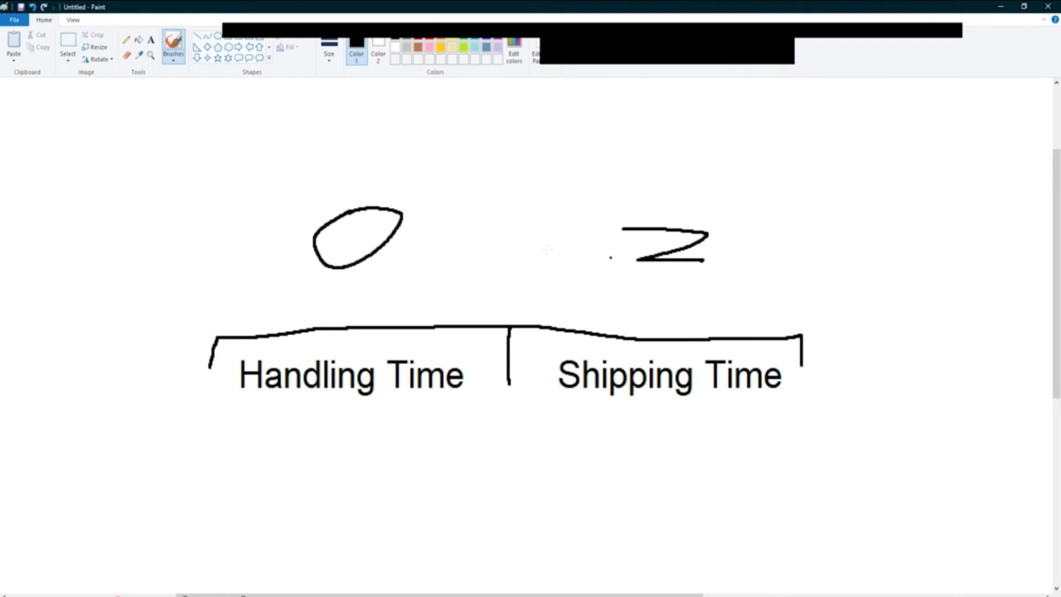
key("ctrl+z")
key("ctrl+z")
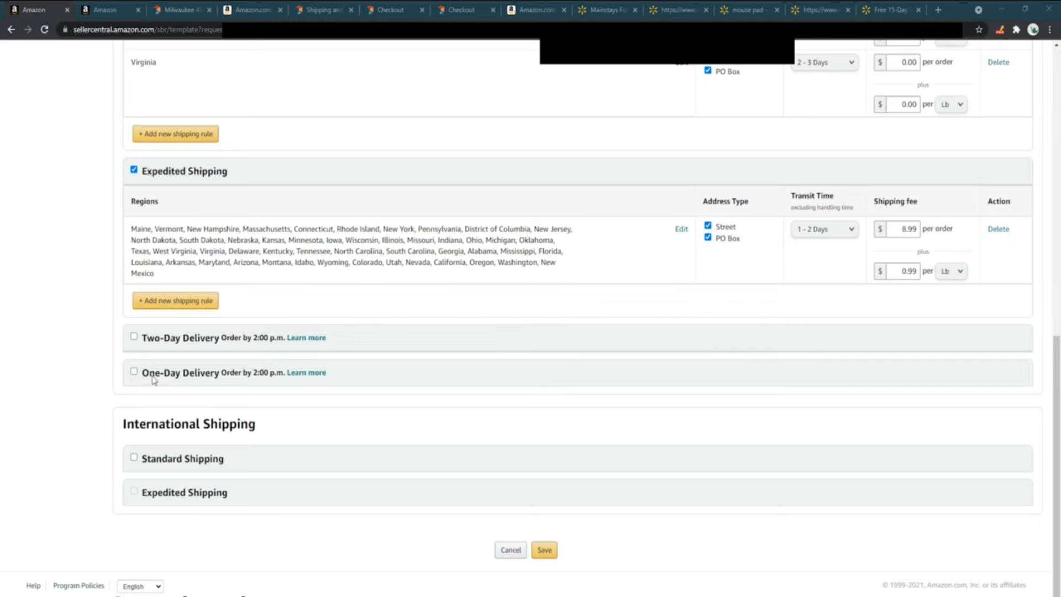
Exclude PO Box addresses from all three Standard Shipping rules in the domestic shipping options
scroll(271, 442, "up", 4)
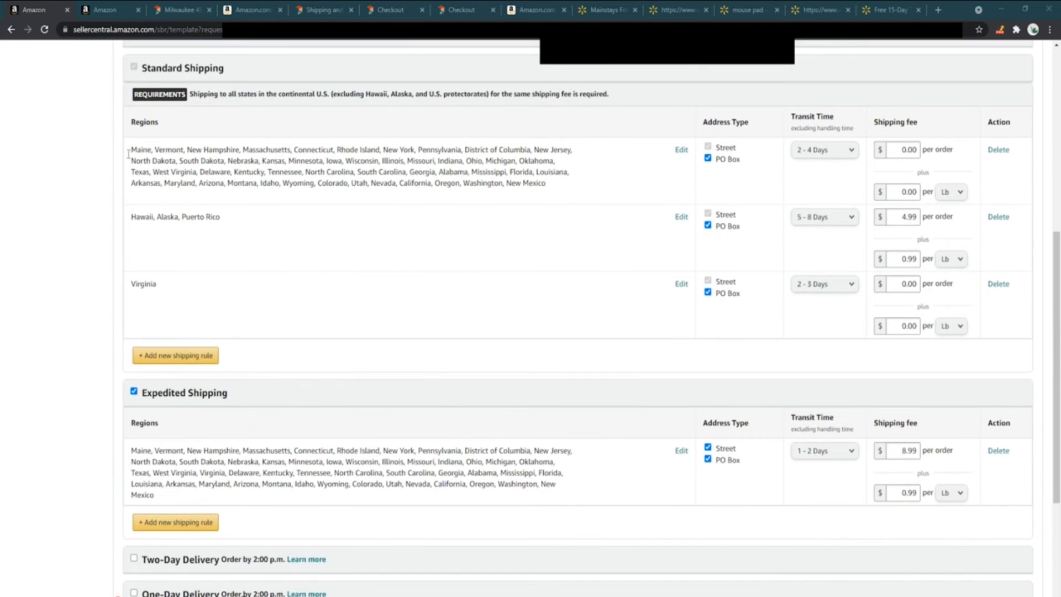
scroll(340, 220, "up", 3)
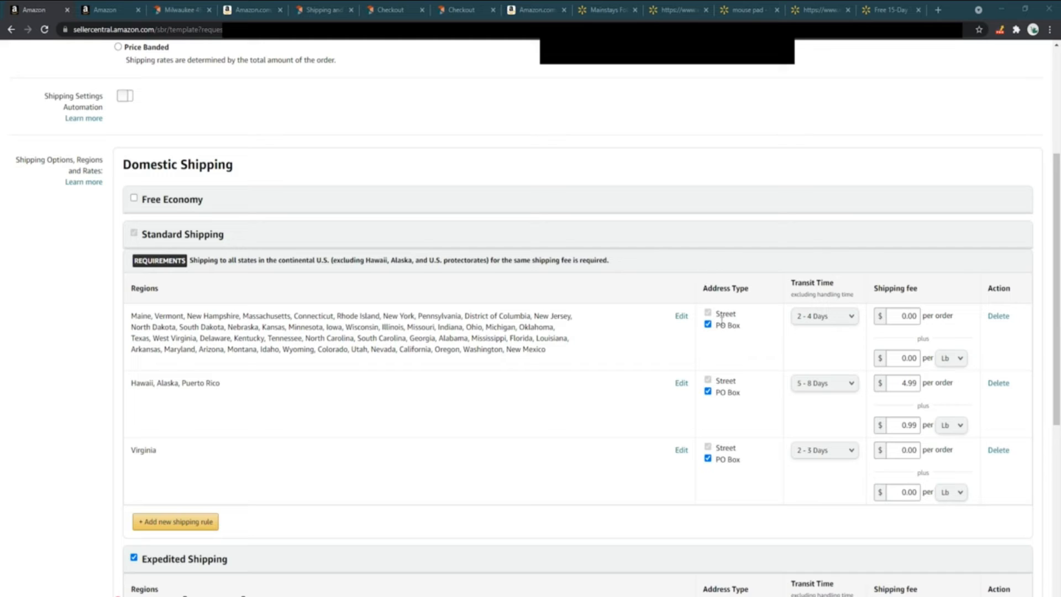
left_click(708, 458)
left_click(708, 391)
left_click(707, 325)
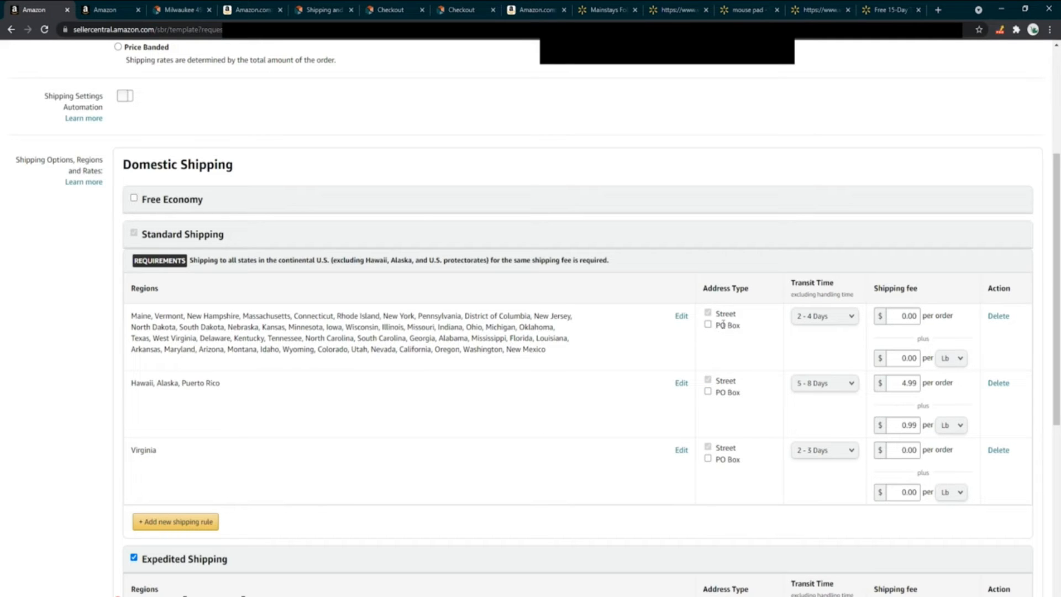
left_click_drag(733, 338, 763, 420)
left_click(762, 420)
left_click(708, 325)
left_click(708, 325)
Check the transit time options of the Virginia rule under Standard Shipping, then delete the rule and confirm
left_click_drag(153, 316, 155, 450)
double_click(142, 450)
left_click(817, 450)
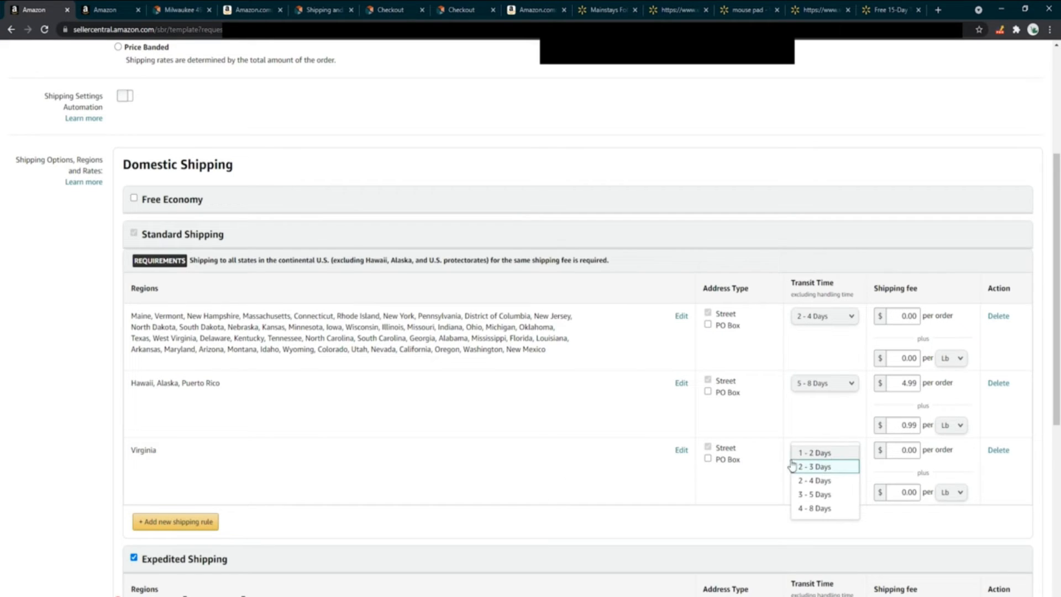
left_click(764, 488)
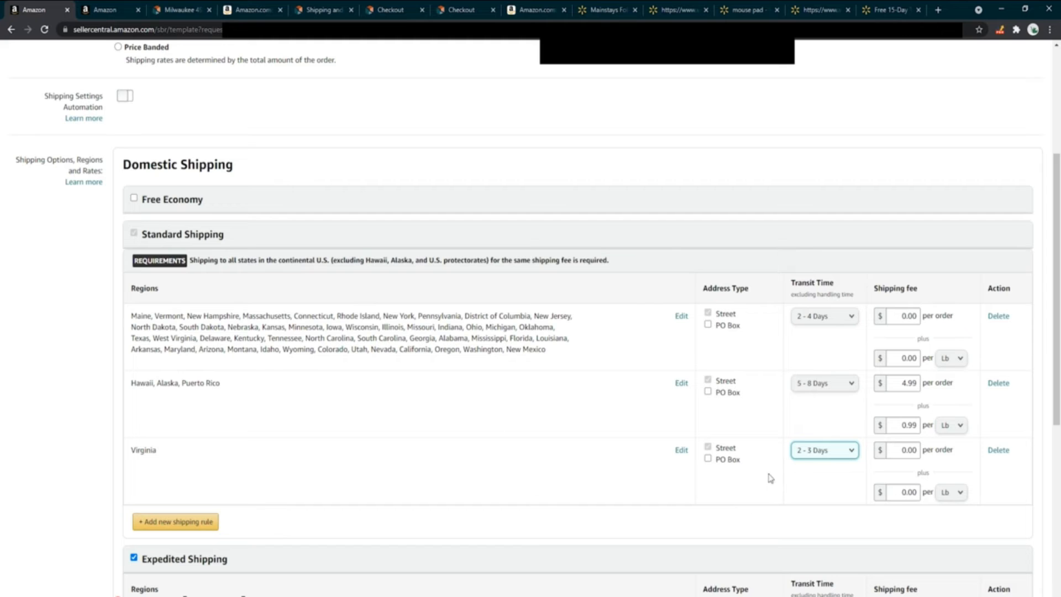
left_click(459, 479)
left_click(998, 450)
left_click(610, 384)
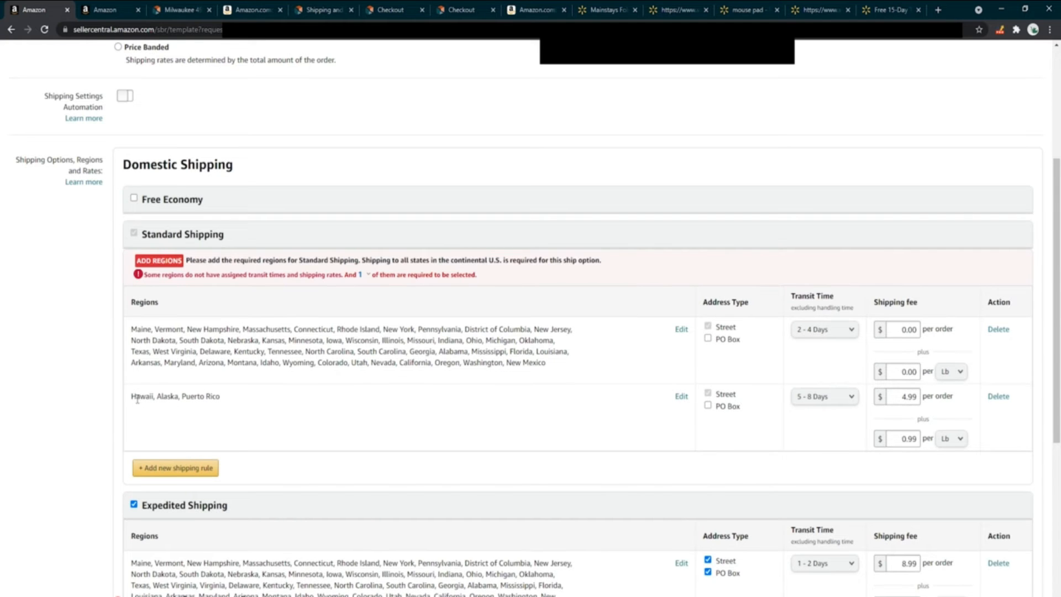
Check the transit time options of the Hawaii, Alaska, Puerto Rico rule, then delete the rule and confirm
left_click_drag(133, 396, 205, 397)
left_click(205, 398)
double_click(138, 396)
left_click(824, 399)
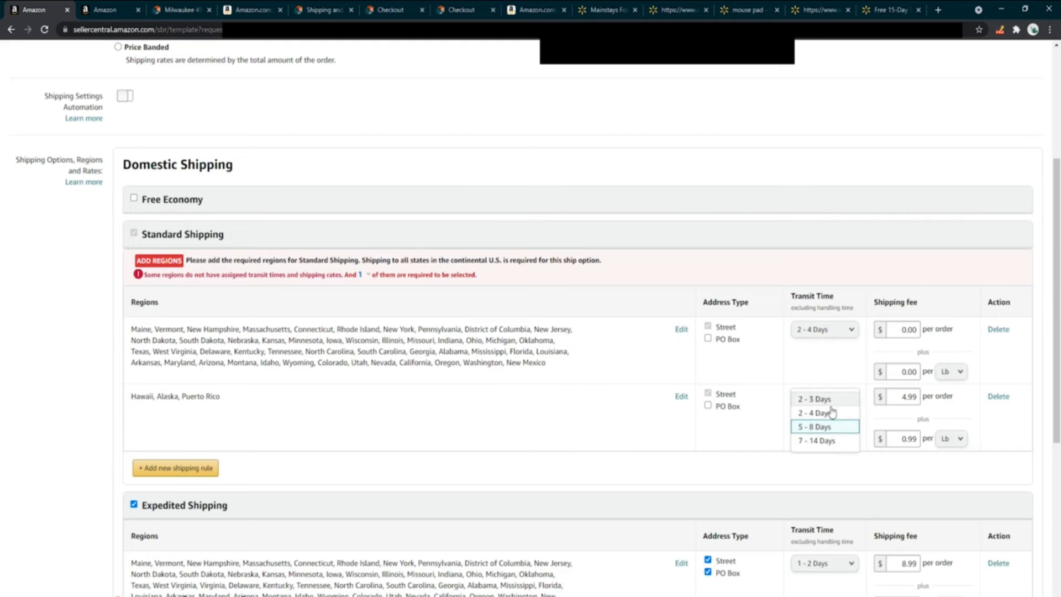
left_click(766, 431)
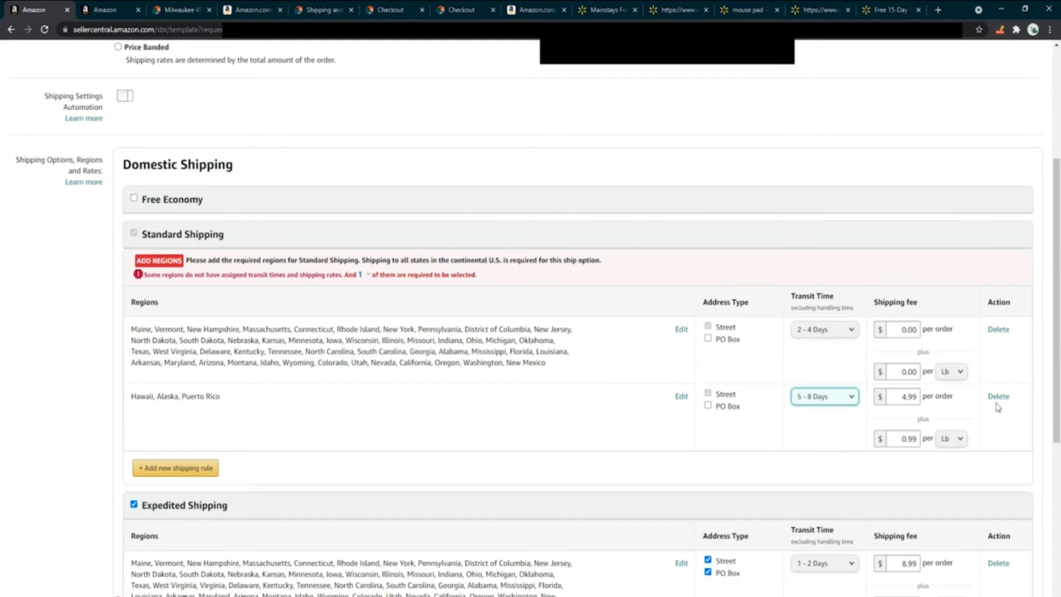
left_click(998, 397)
left_click(612, 384)
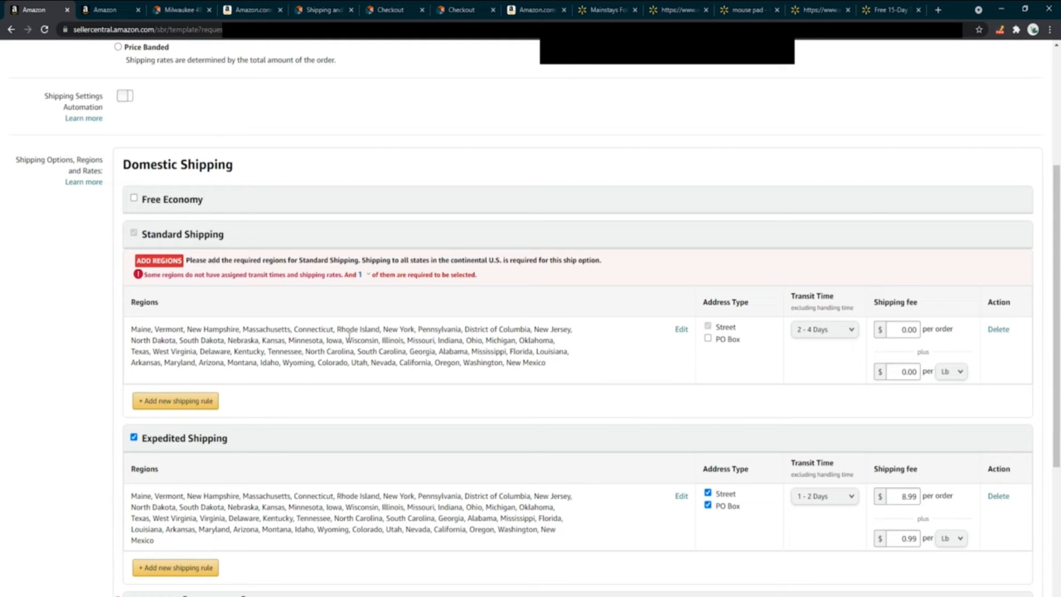
Add Virginia to the deliverable regions of the remaining Standard Shipping rule
left_click(681, 330)
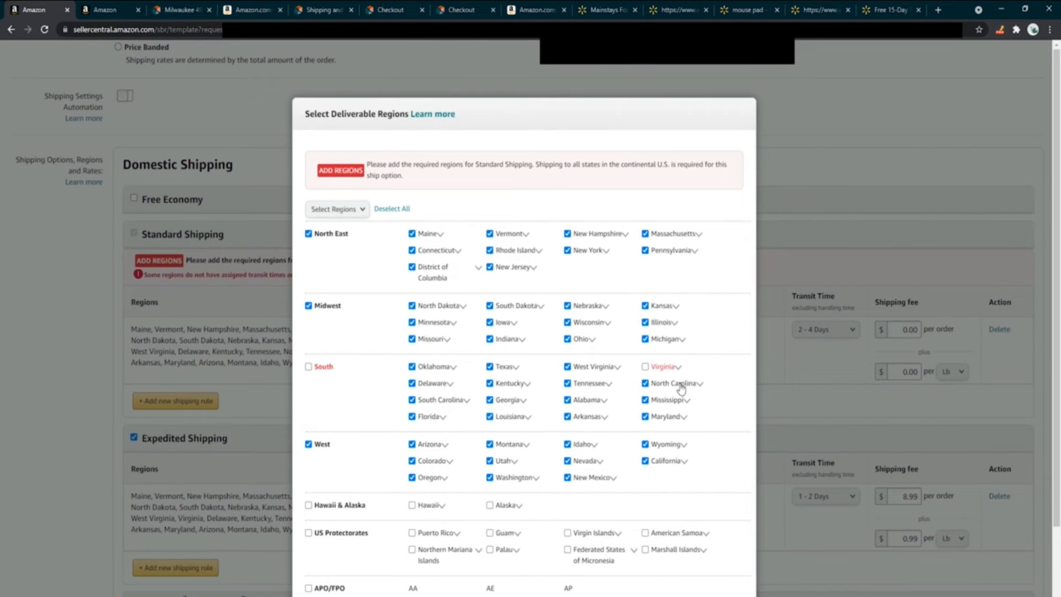
left_click(645, 367)
scroll(663, 450, "down", 3)
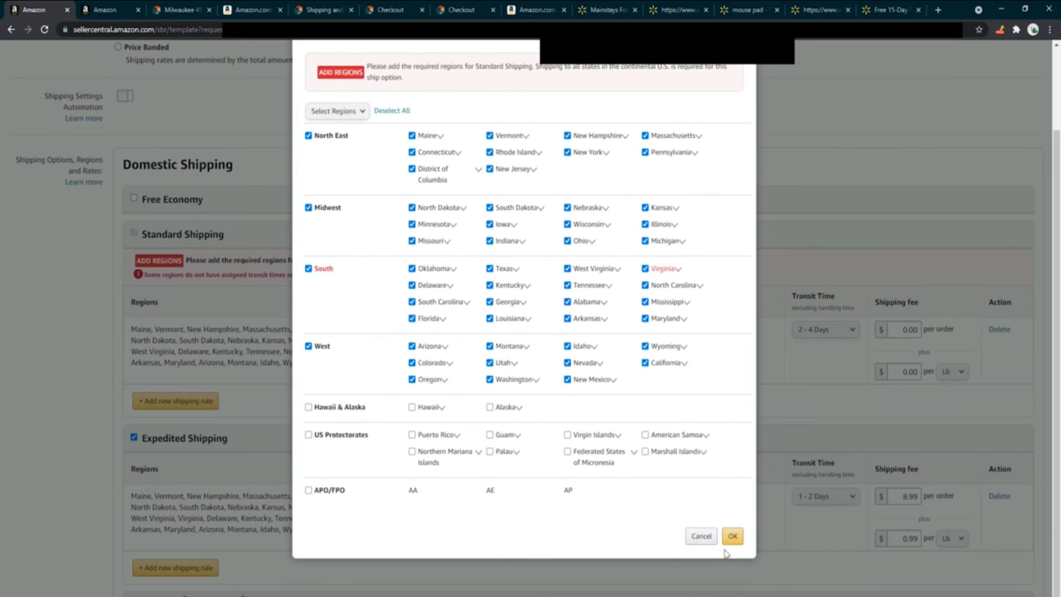
left_click(733, 536)
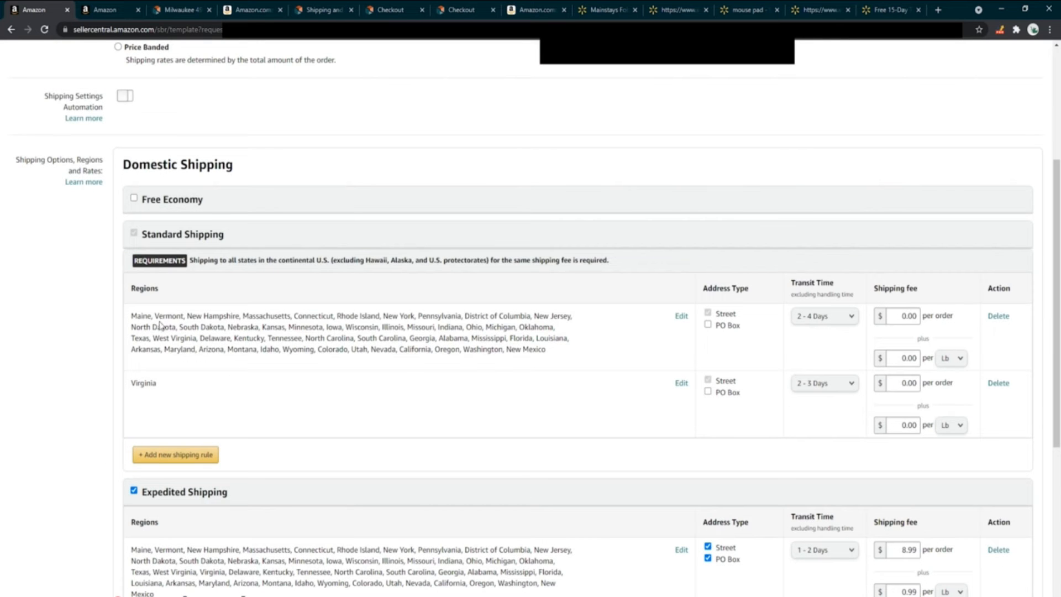
left_click_drag(336, 316, 344, 391)
left_click(356, 389)
Switch to Paint, brush "= 6" beside the time diagram and a 3 above Handling Time, and return to Seller Central
left_click_drag(1060, 221, 471, 216)
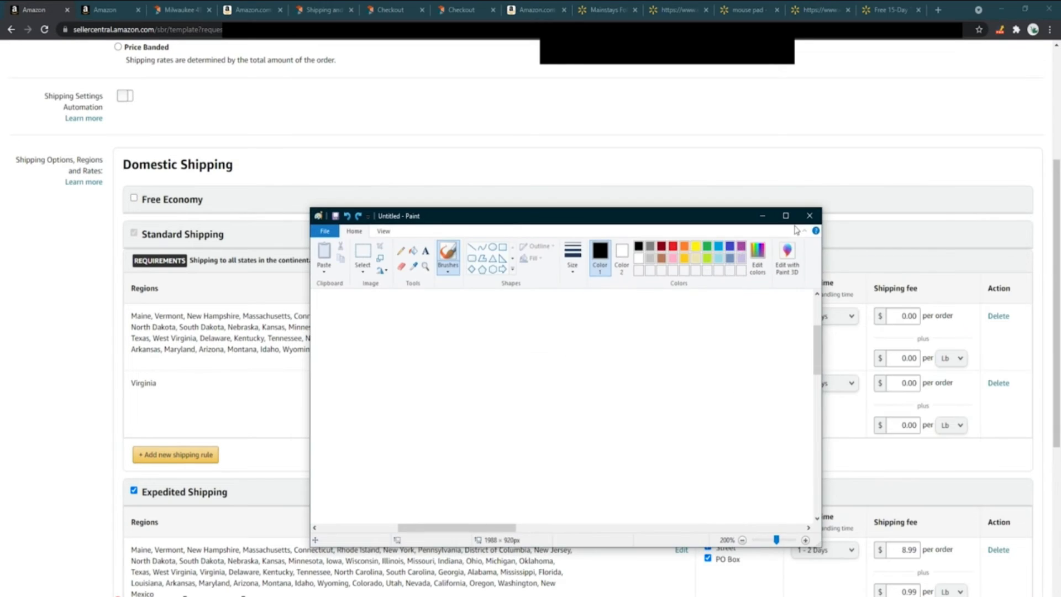
left_click(786, 217)
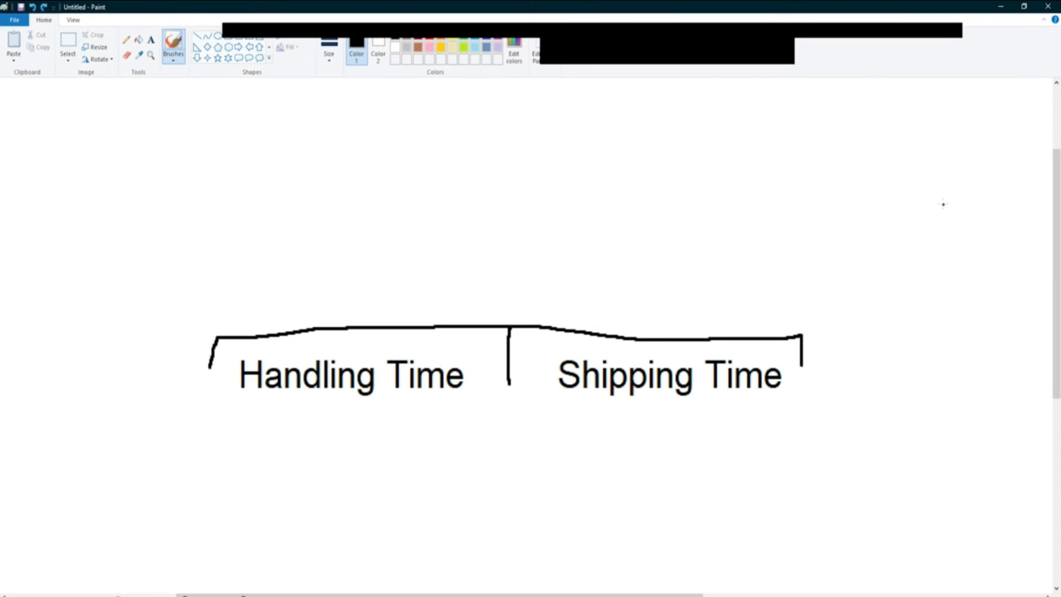
left_click_drag(860, 235, 895, 236)
left_click_drag(859, 267, 905, 267)
mouse_move(989, 210)
left_mouse_down()
mouse_move(955, 275)
mouse_move(977, 255)
left_mouse_up()
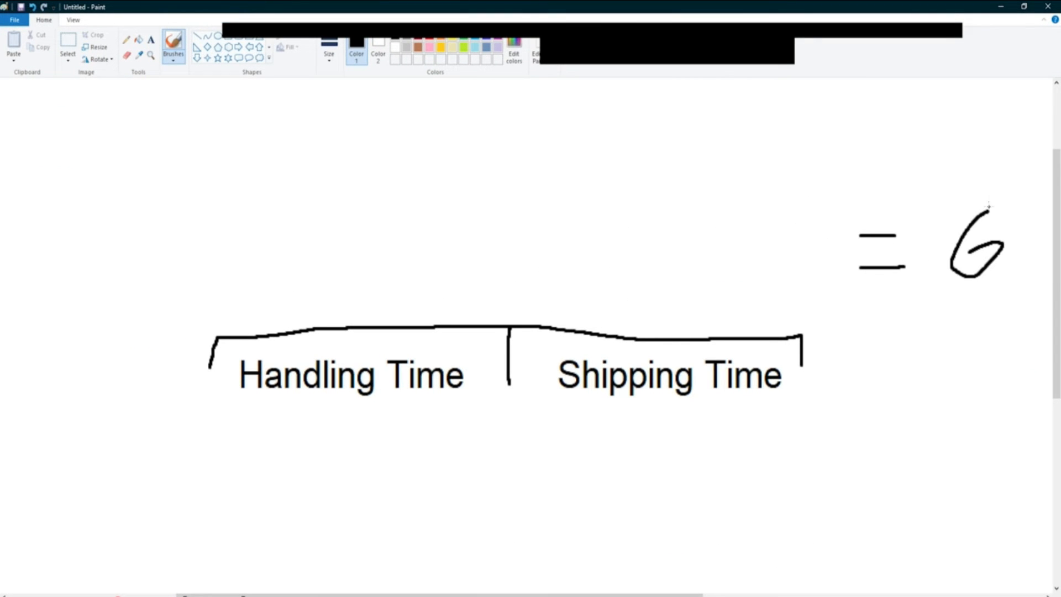
mouse_move(1060, 268)
left_mouse_down()
mouse_move(1011, 266)
mouse_move(744, 195)
mouse_move(715, 224)
mouse_move(1060, 221)
left_mouse_up()
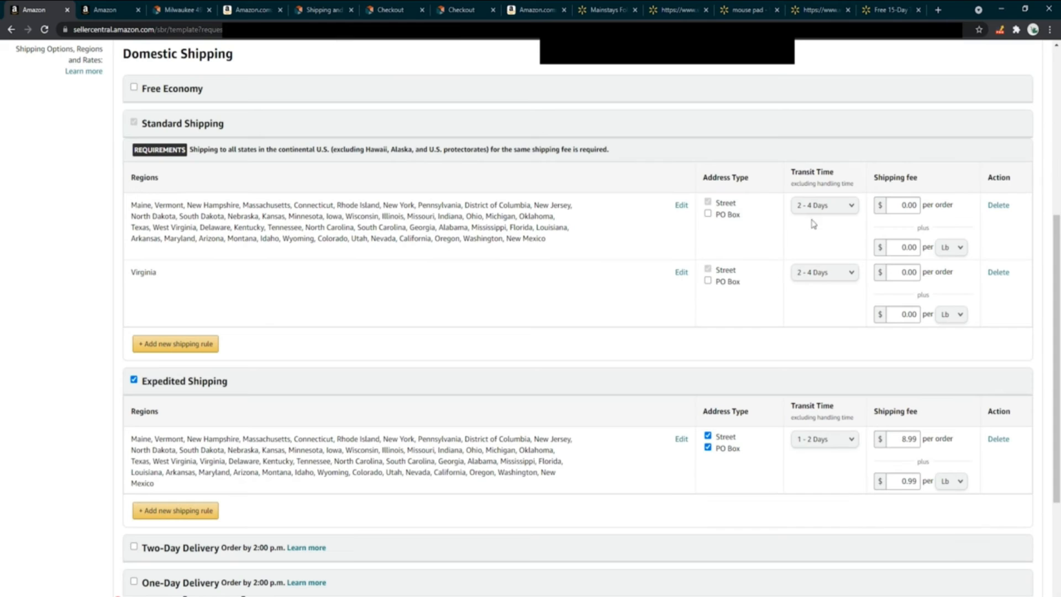
Set the transit time of both Standard Shipping rules to 2 - 4 Days
left_click(815, 206)
left_click(799, 222)
left_click(812, 272)
left_click(829, 301)
Switch to Paint, brush an arrow pointing at the 3 above Handling Time, and undo the strokes
key("alt+Tab")
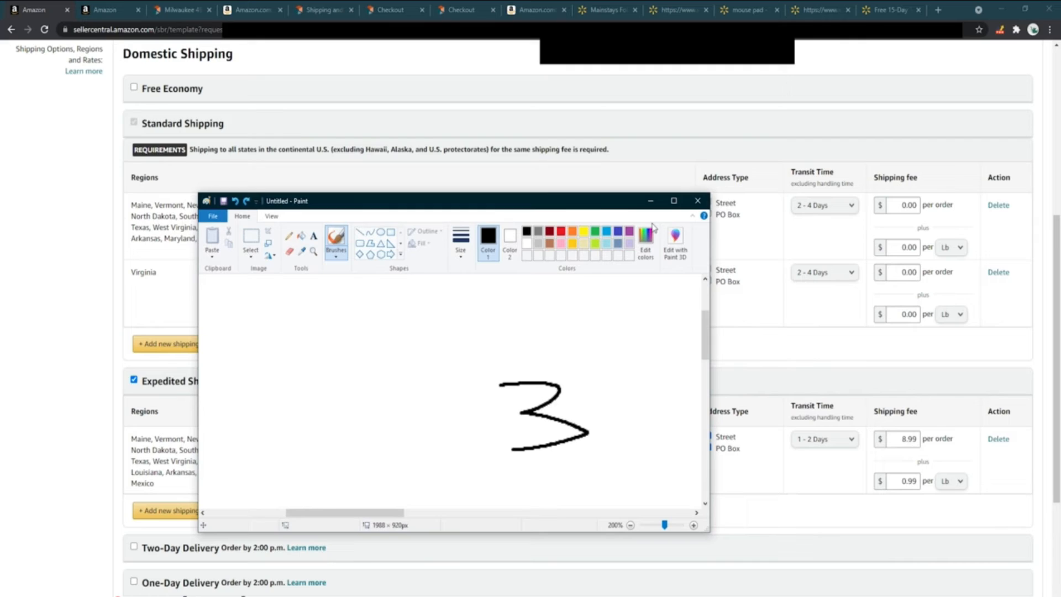
left_click(674, 202)
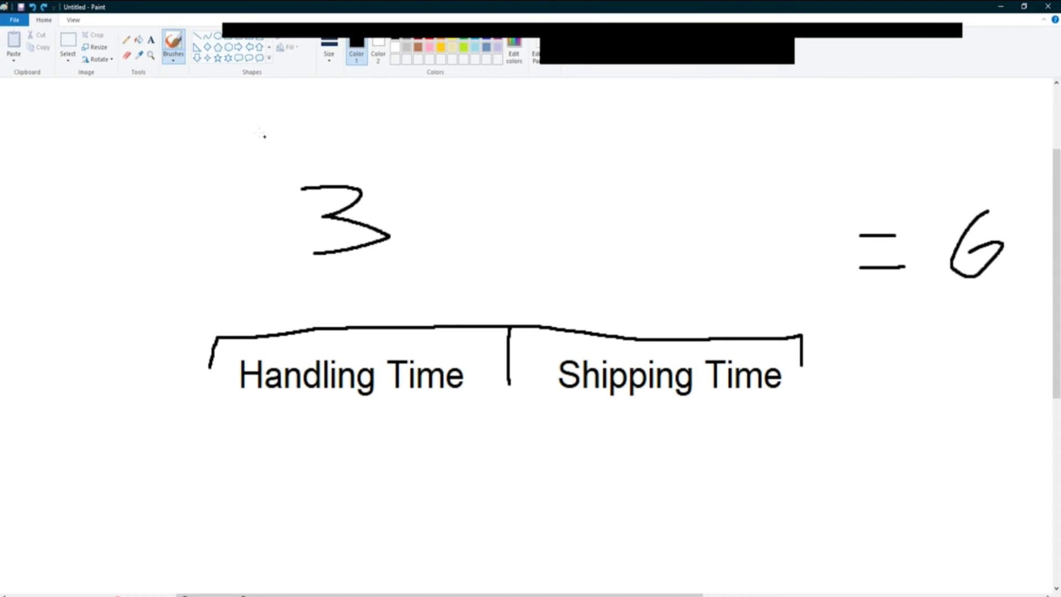
left_click_drag(209, 131, 274, 123)
left_click_drag(279, 159, 123, 81)
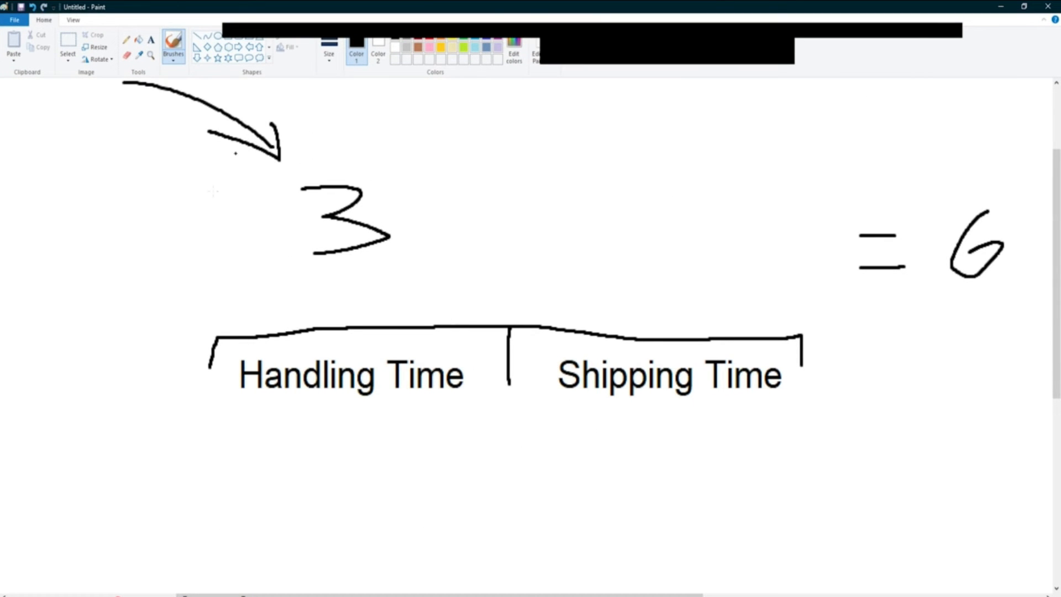
key("ctrl+z")
key("ctrl+z")
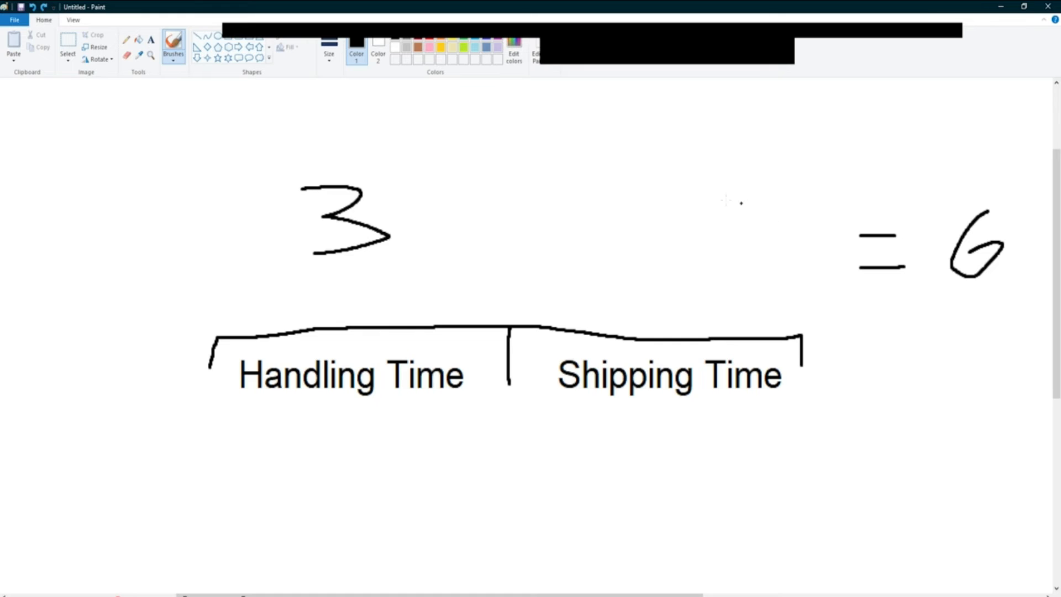
Brush a 4 above Shipping Time, and undo the trial strokes made above the 6
left_click_drag(636, 164, 670, 203)
left_click_drag(670, 154, 658, 271)
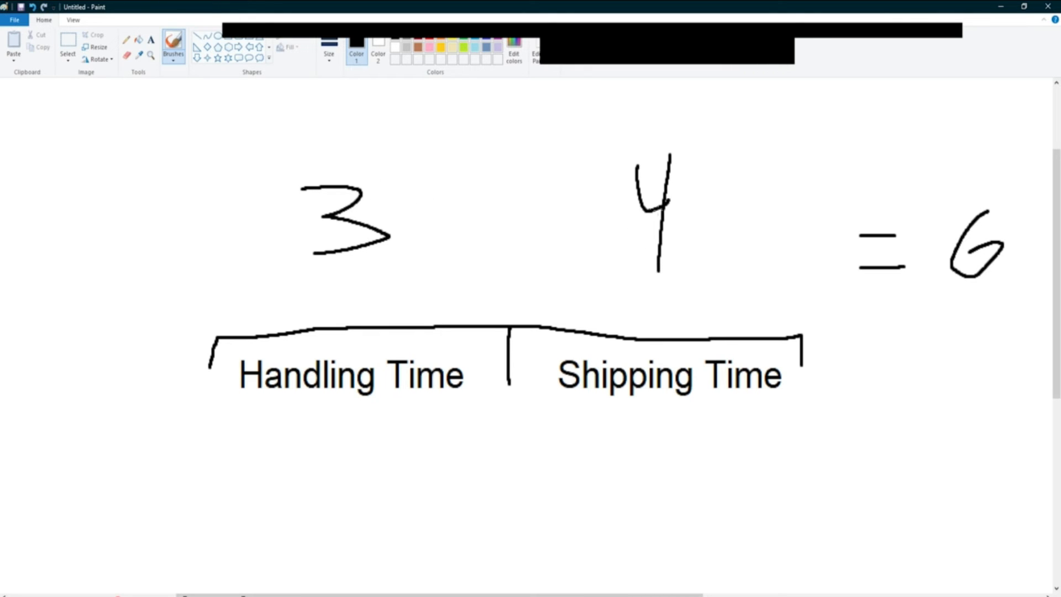
left_click_drag(916, 129, 909, 174)
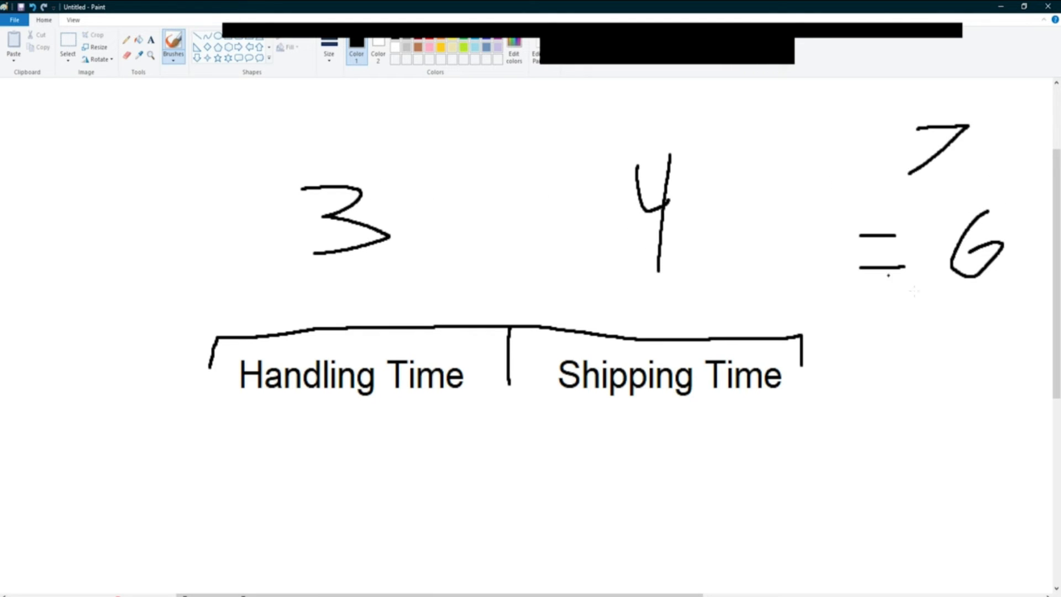
key("ctrl+z")
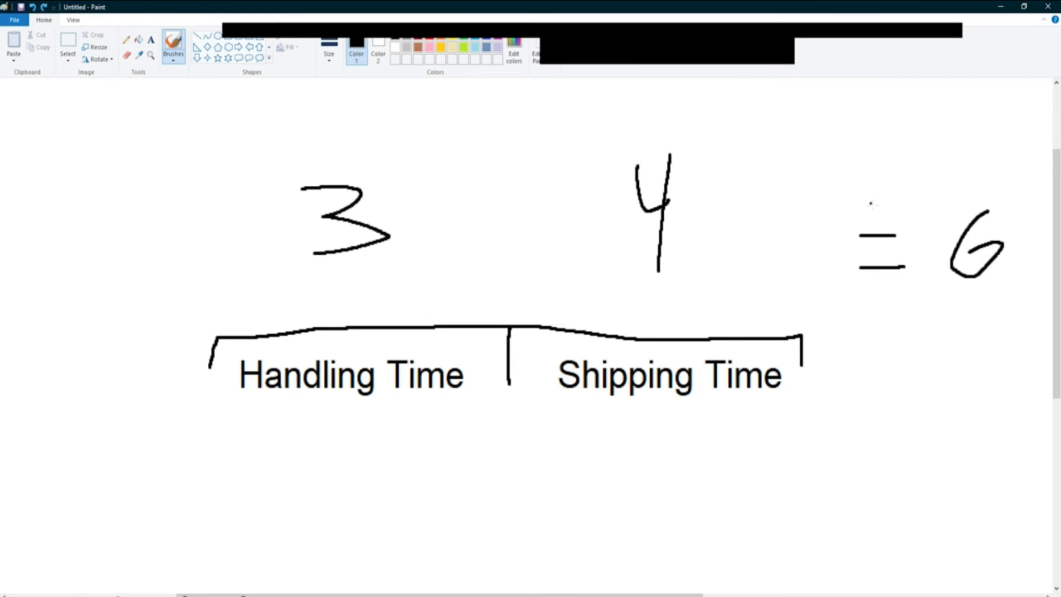
left_click_drag(928, 110, 935, 168)
key("ctrl+z")
Cross out the 6, brush a 7 above it, and return to the shipping template in Seller Central
left_click_drag(950, 180, 1037, 324)
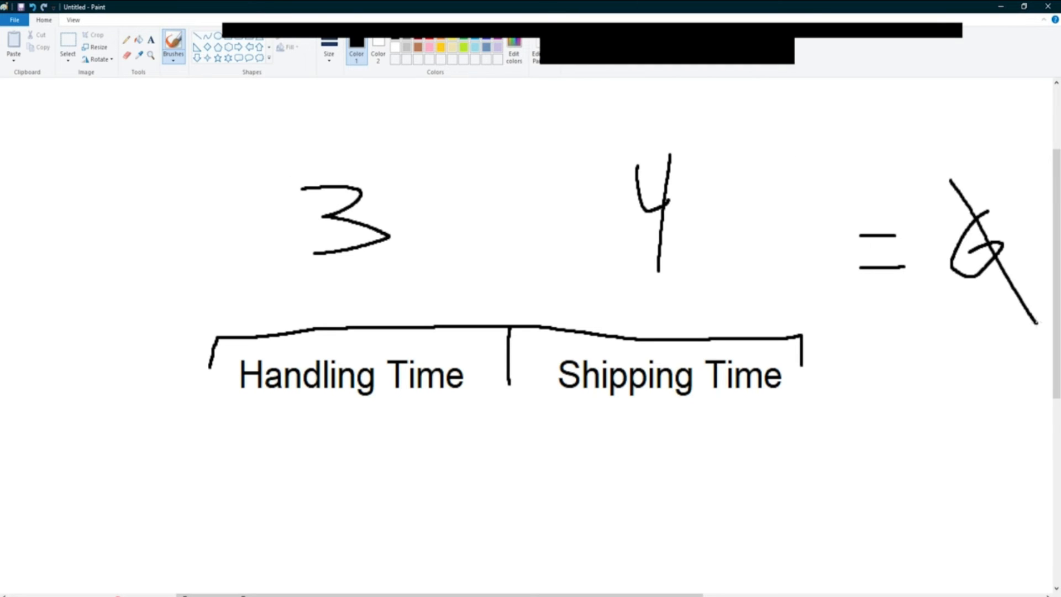
left_click_drag(909, 99, 882, 147)
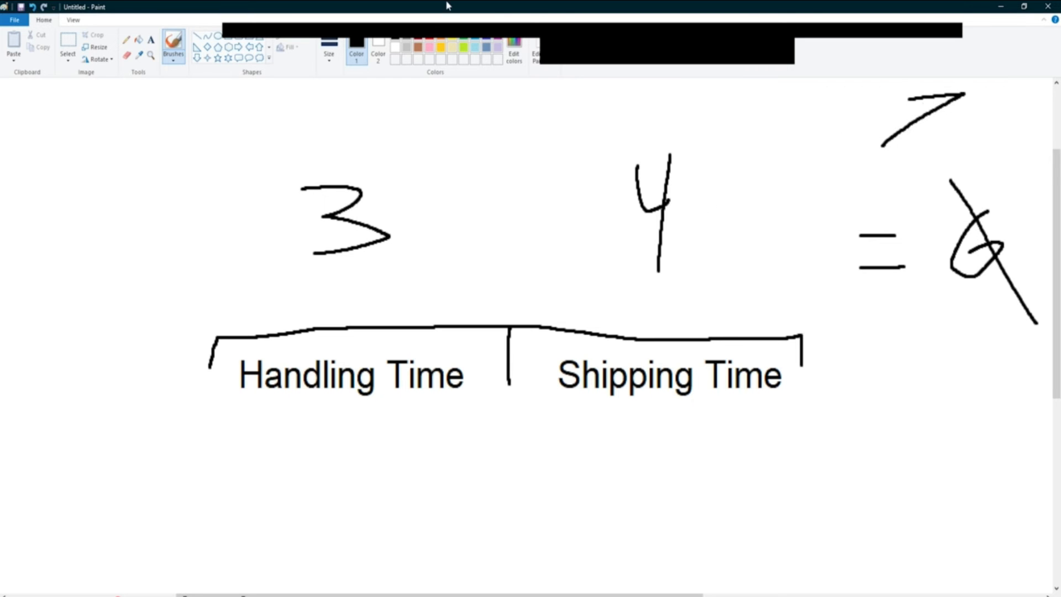
mouse_move(451, 6)
left_mouse_down()
mouse_move(423, 95)
mouse_move(514, 596)
left_mouse_up()
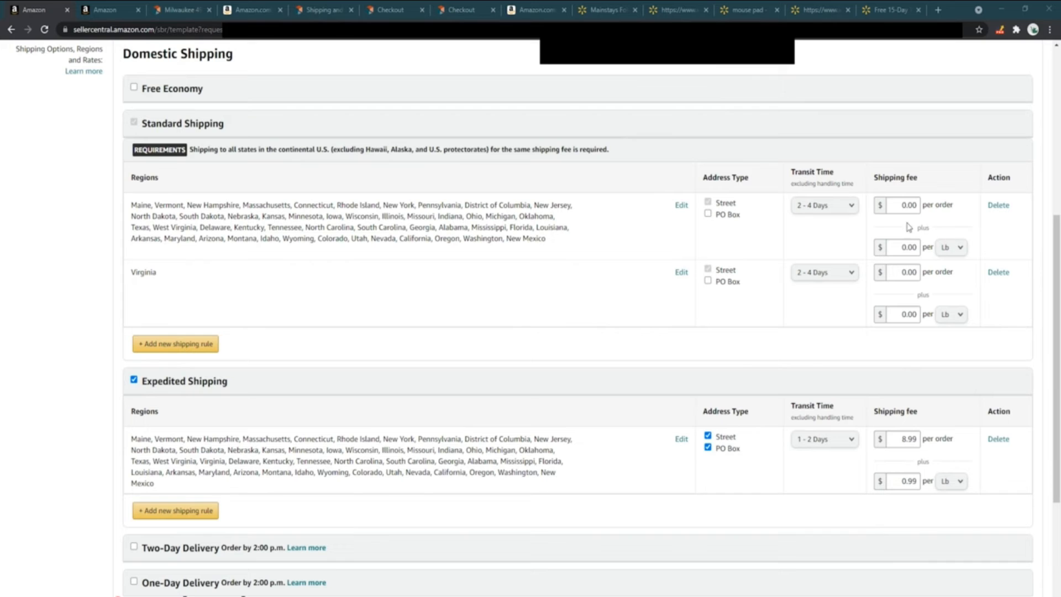
Set the additional shipping fee of the multi-state Standard Shipping rule to $9.95 per item
left_click(950, 247)
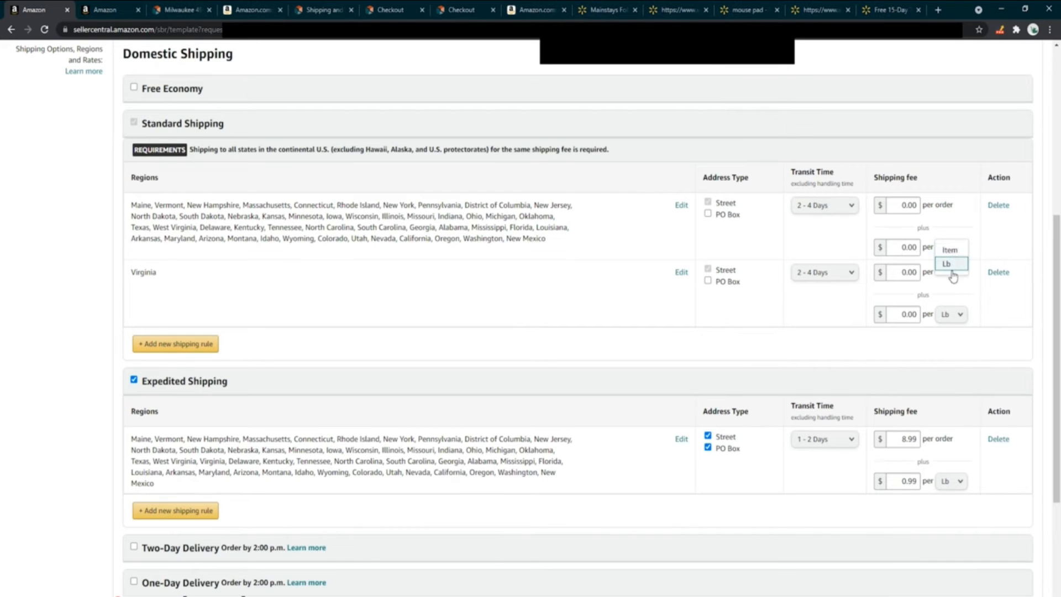
left_click(950, 250)
key("shift+Tab")
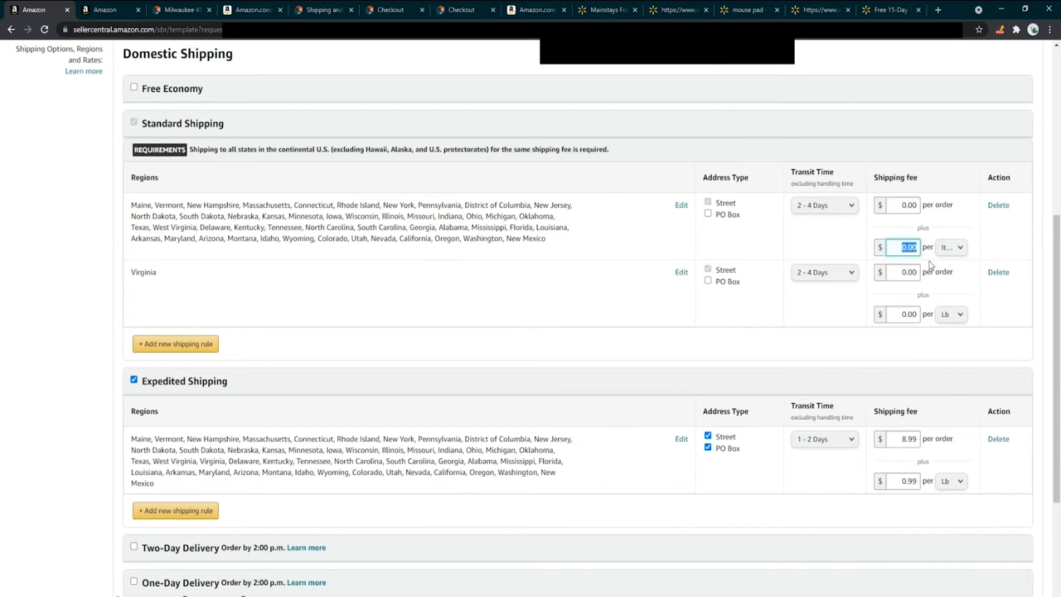
type("9.95")
left_click(978, 233)
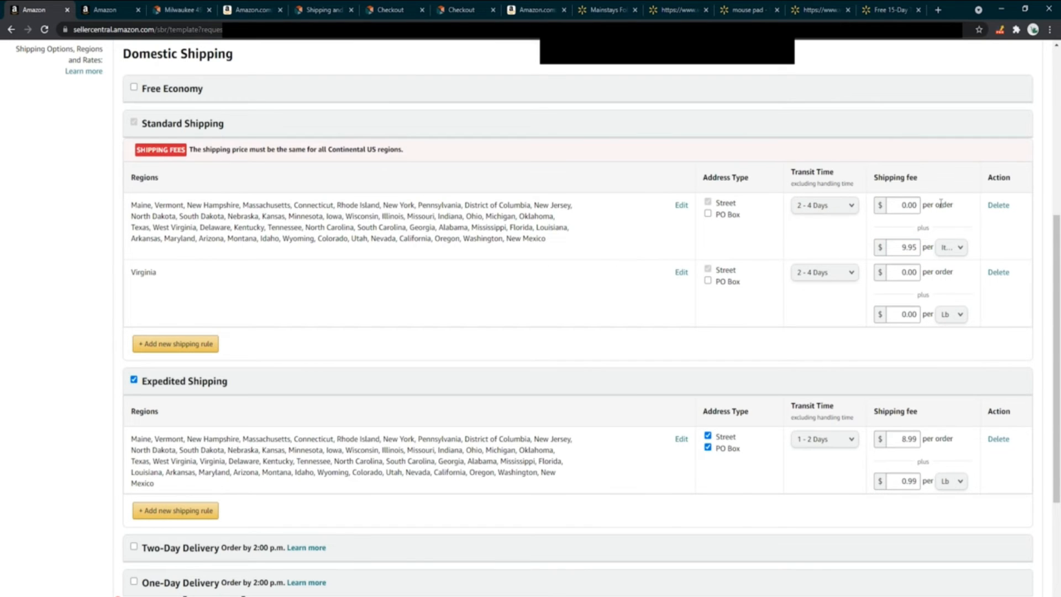
double_click(903, 248)
Set the additional shipping fee of the Virginia Standard Shipping rule to $9.95 per item
left_click(949, 314)
left_click(946, 323)
left_click(908, 315)
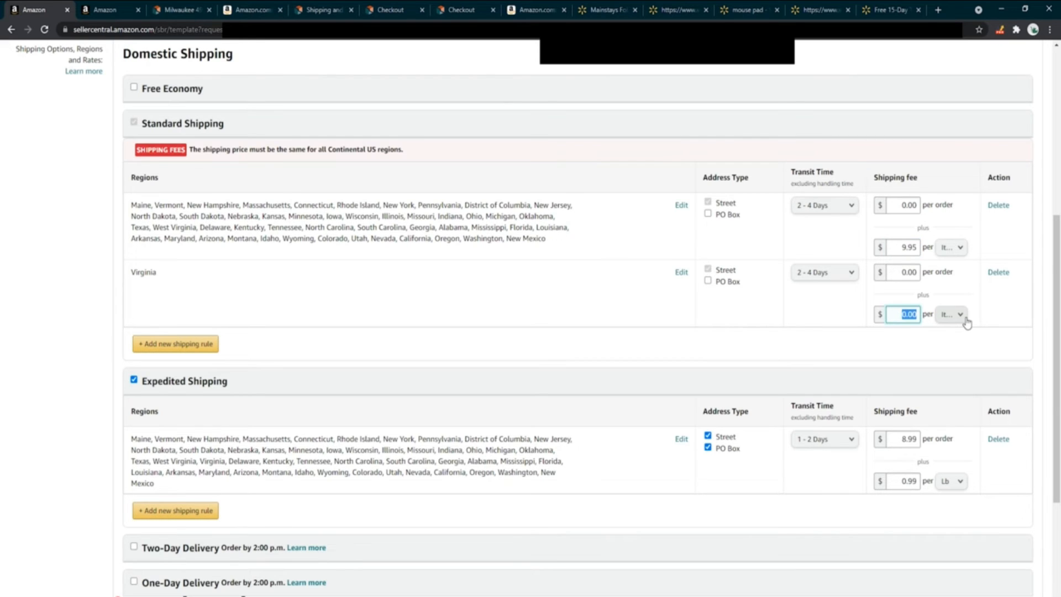
type("9.95")
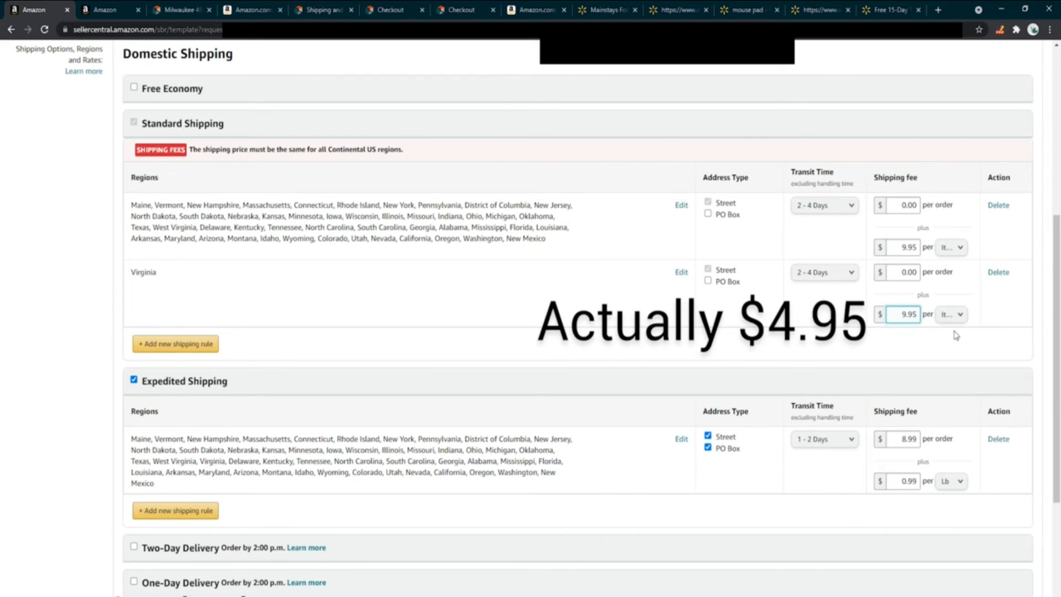
left_click(955, 336)
left_click(904, 247)
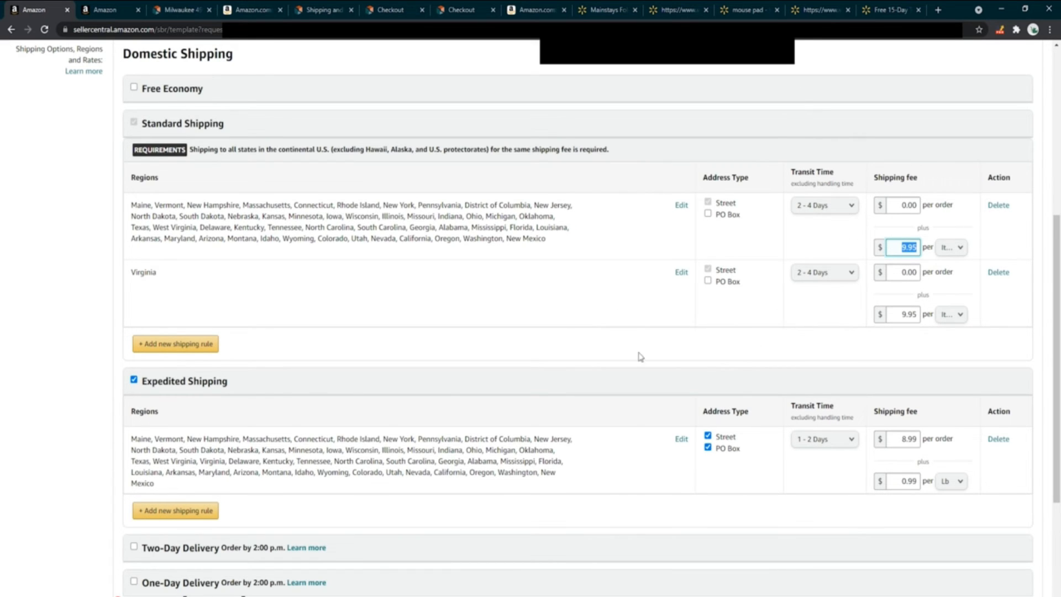
Switch to Paint and brush "= 6" beside the expedited Handling Time and Shipping Time bracket
scroll(491, 451, "up", 2)
scroll(491, 451, "down", 3)
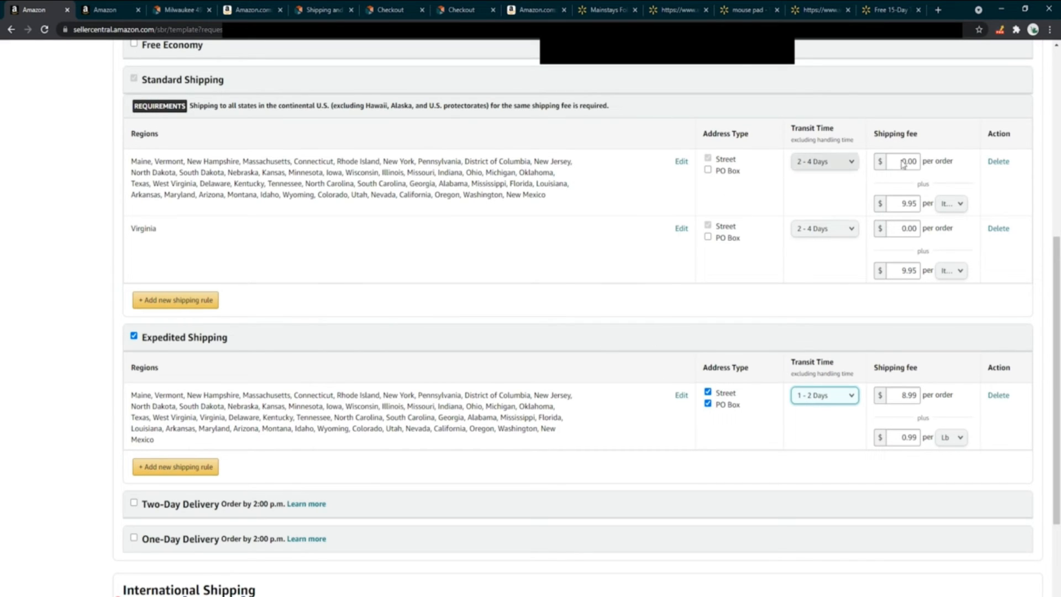
key("alt+Tab")
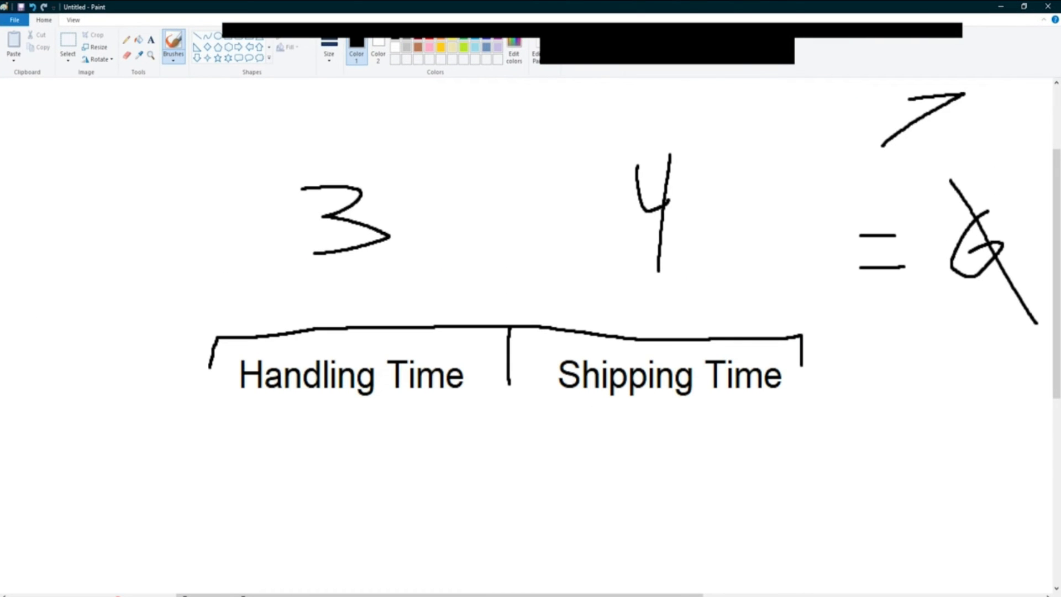
key("ctrl+Page_Down")
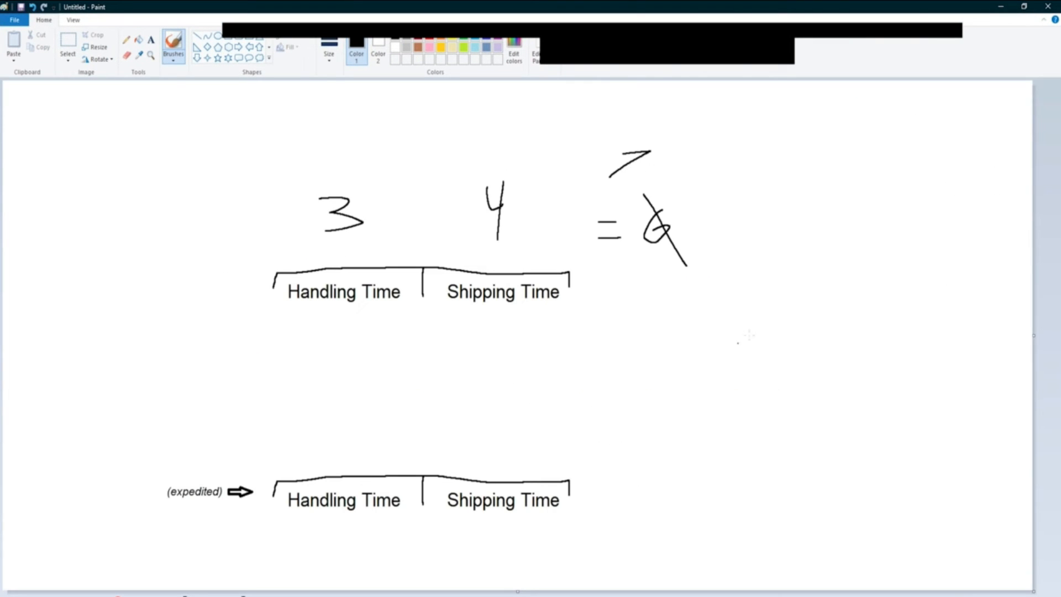
mouse_move(662, 414)
left_mouse_down()
mouse_move(653, 434)
mouse_move(628, 422)
mouse_move(635, 431)
left_mouse_up()
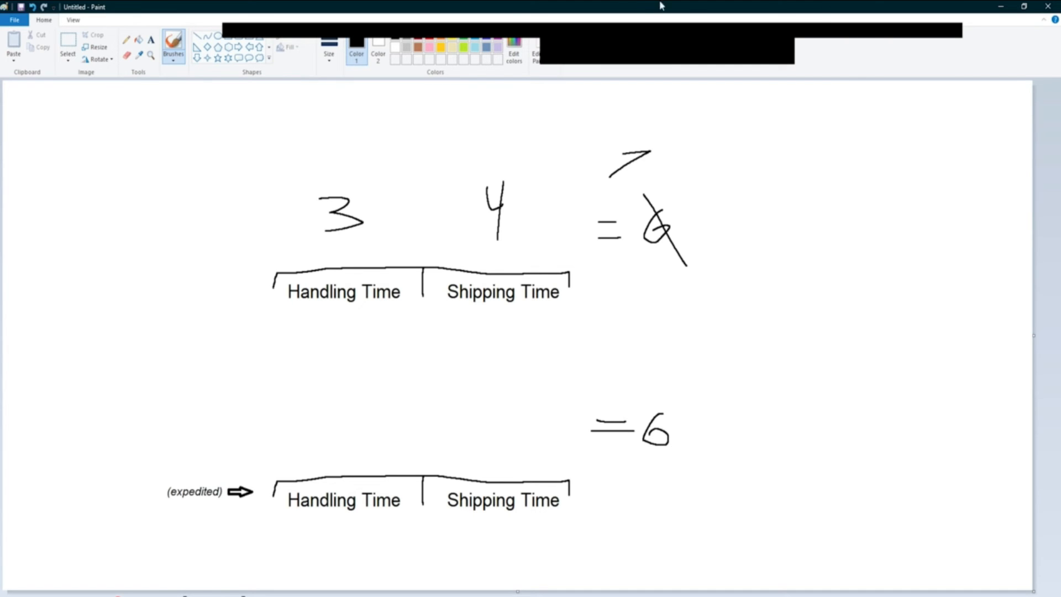
Return to the shipping template in Seller Central and set the Expedited Shipping transit time to 1 - 3 Days
key("alt+Tab")
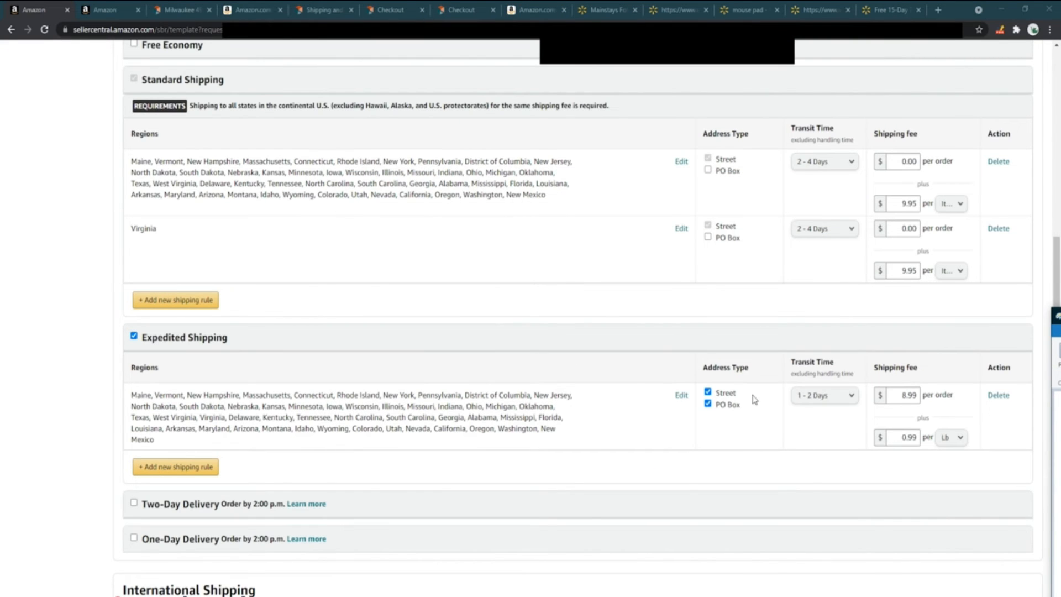
left_click(827, 401)
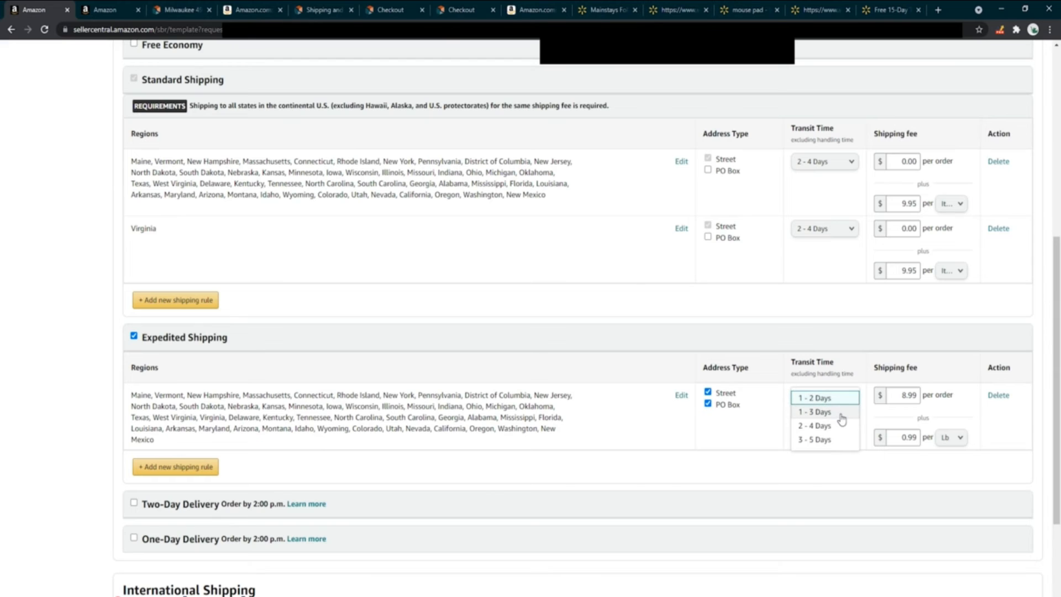
left_click(841, 414)
Switch to Paint and brush a 3 above Handling Time and a 3 above Shipping Time on the expedited bracket
key("alt+Tab")
mouse_move(320, 411)
left_mouse_down()
mouse_move(351, 408)
mouse_move(333, 444)
left_mouse_up()
key("ctrl+z")
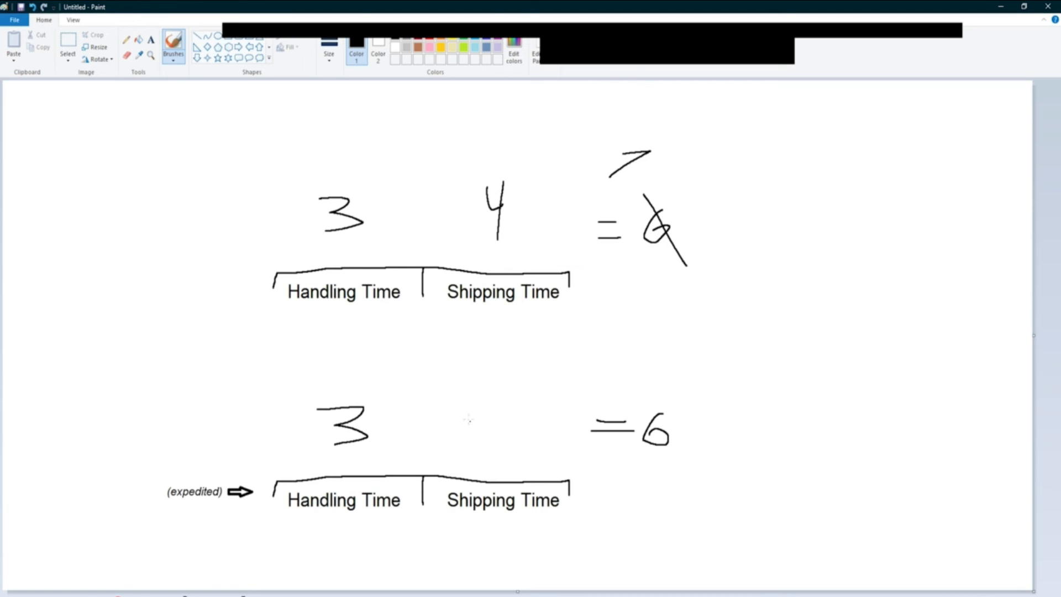
left_click_drag(505, 410, 494, 440)
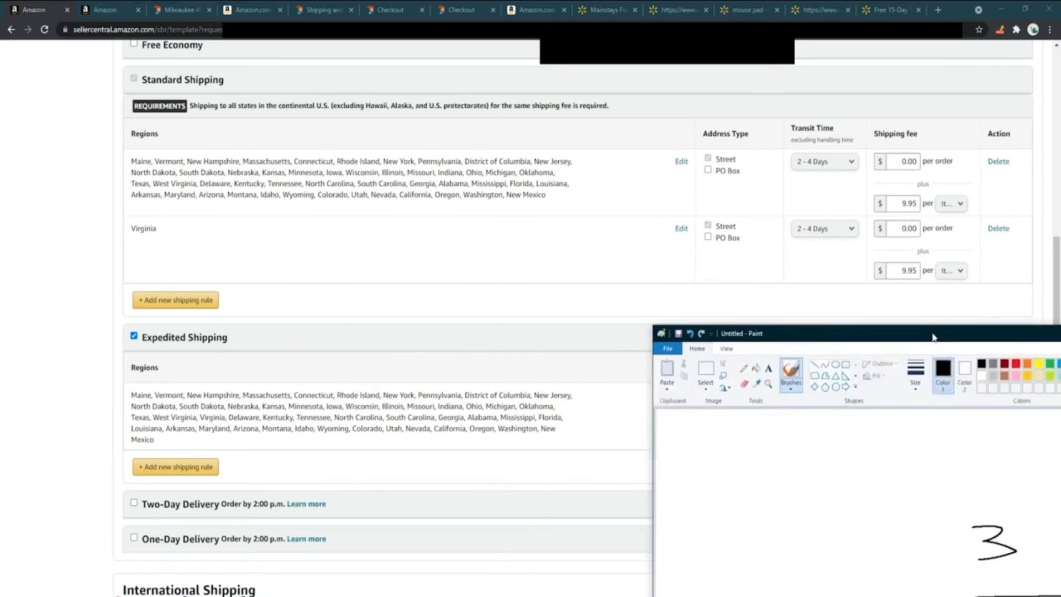
Back in the template, select 1 - 3 Days for Expedited Shipping again and set its fee to $9.95 per order
left_click(825, 397)
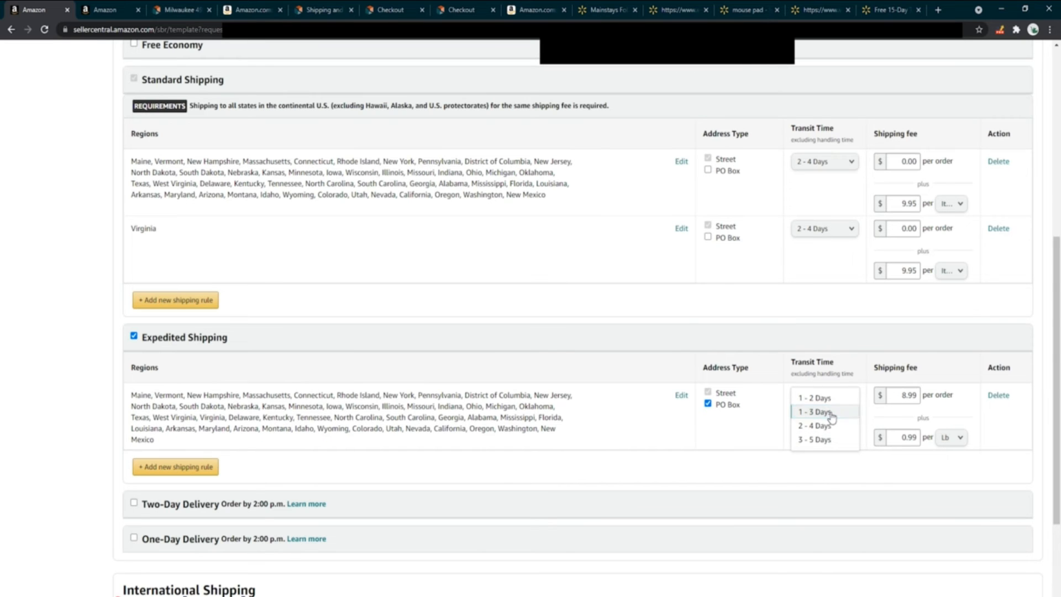
left_click(828, 415)
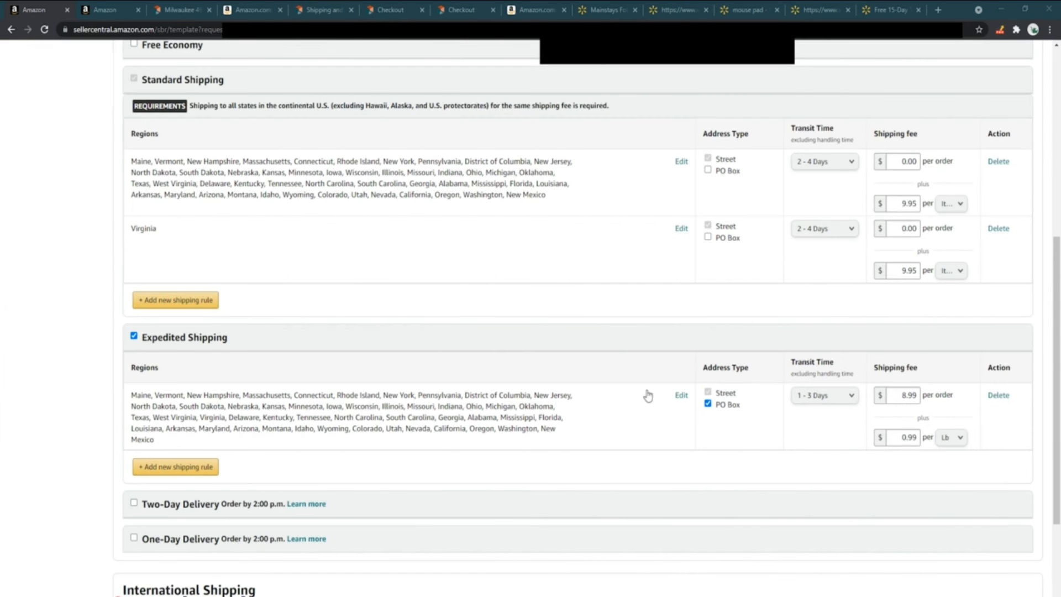
scroll(648, 395, "down", 2)
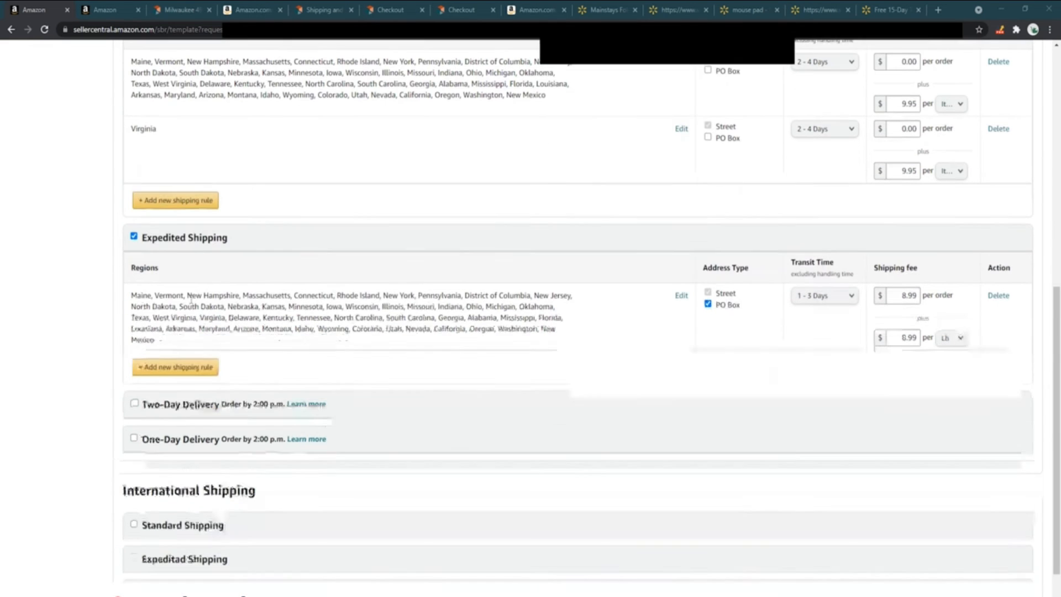
left_click_drag(904, 285, 925, 286)
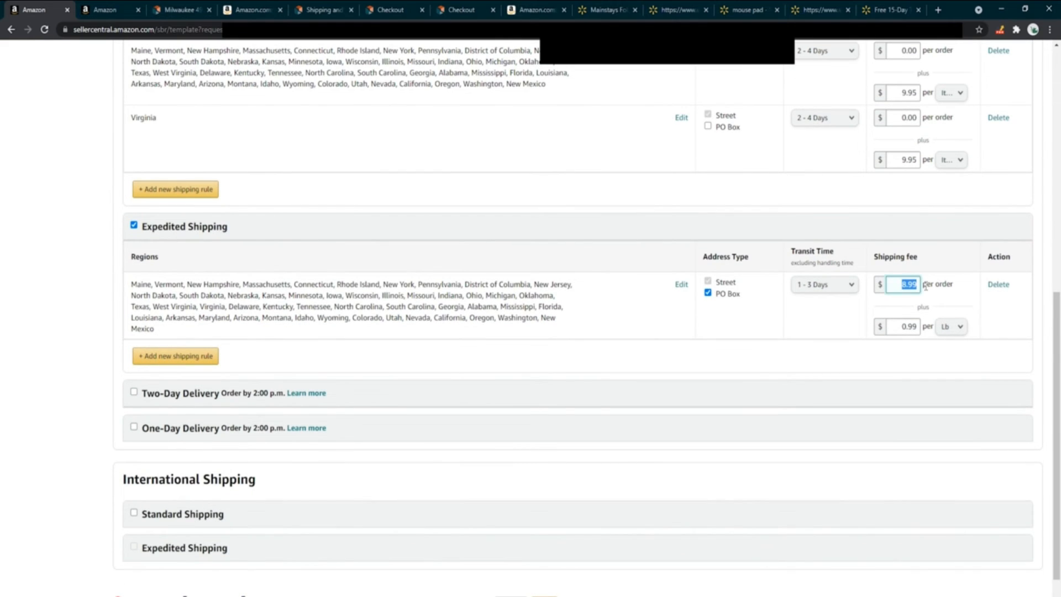
type("9")
Set the additional Expedited Shipping fee to $9.95 and charge it per item
left_click(1004, 322)
left_click_drag(904, 321, 1035, 341)
type("9.95")
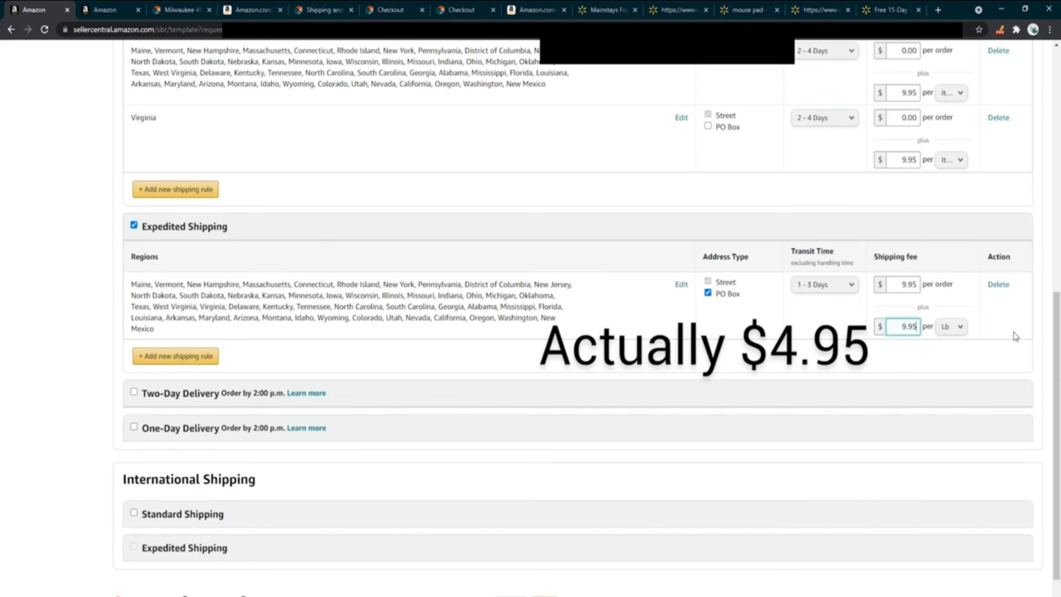
left_click(952, 328)
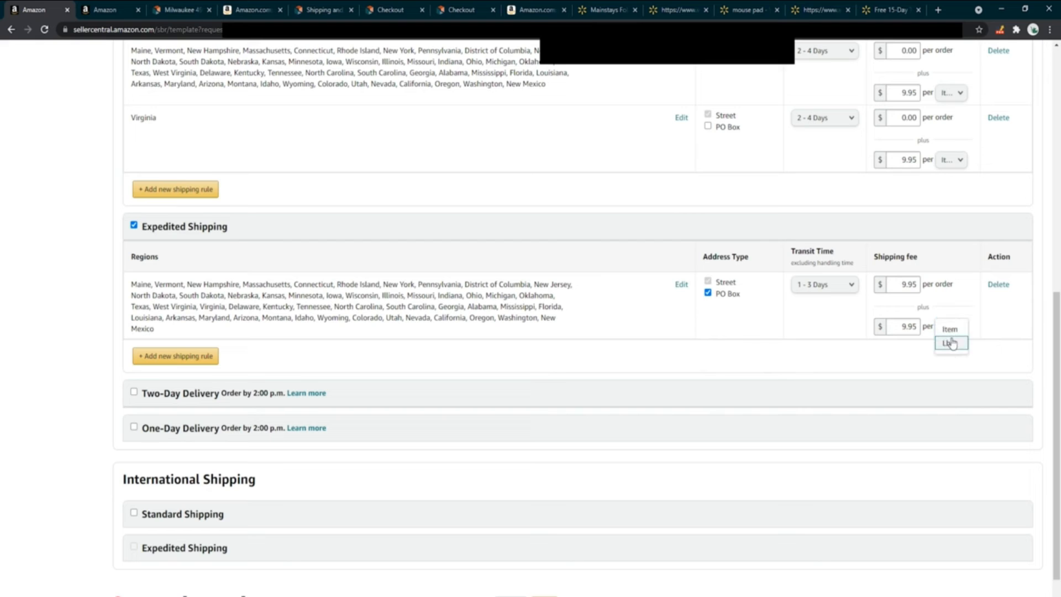
left_click(956, 336)
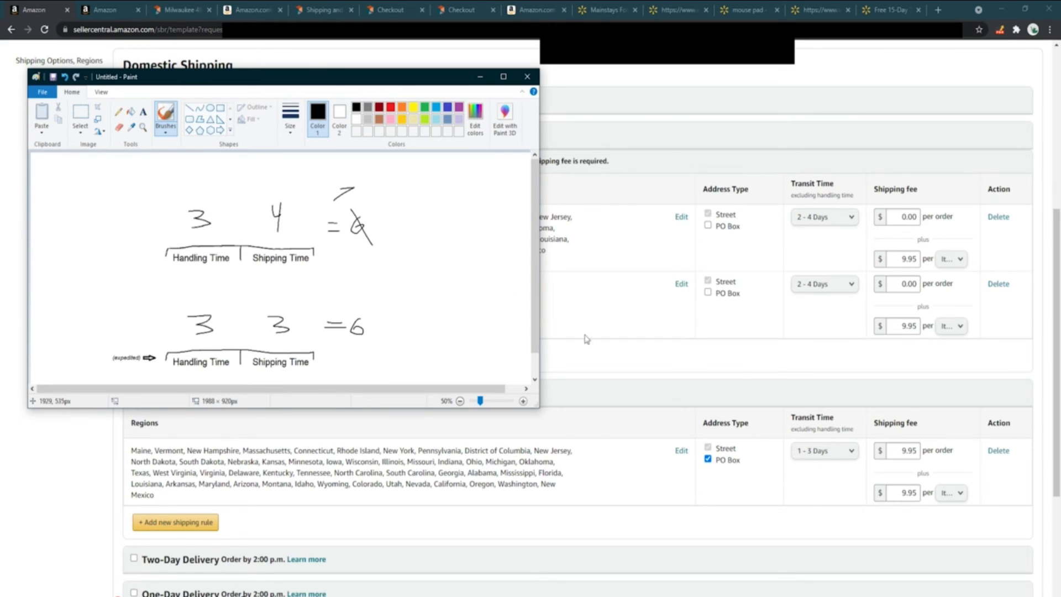
left_click_drag(895, 450, 921, 451)
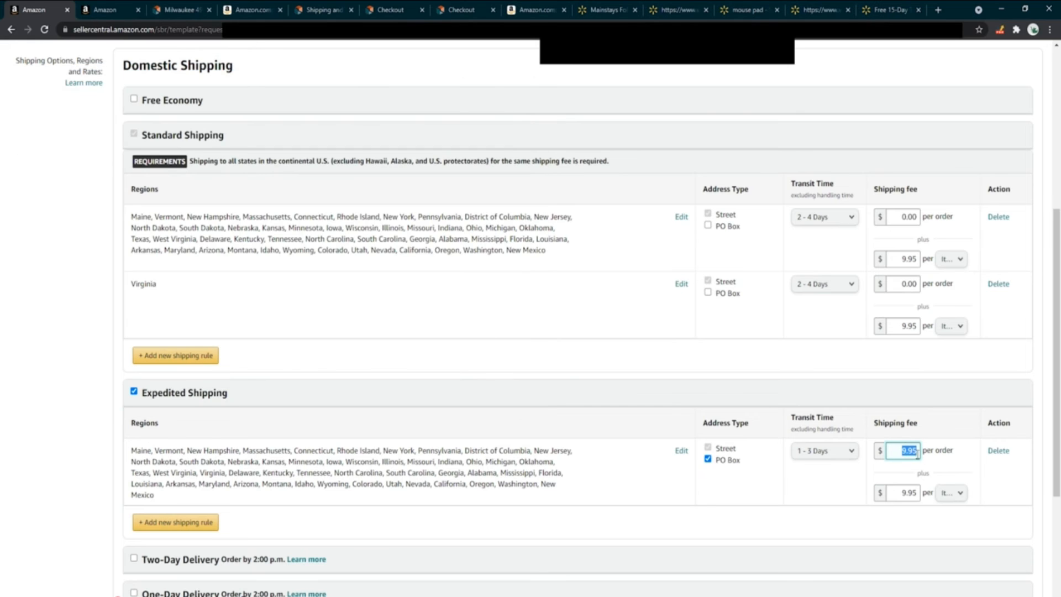
left_click(905, 451)
key("alt+Tab")
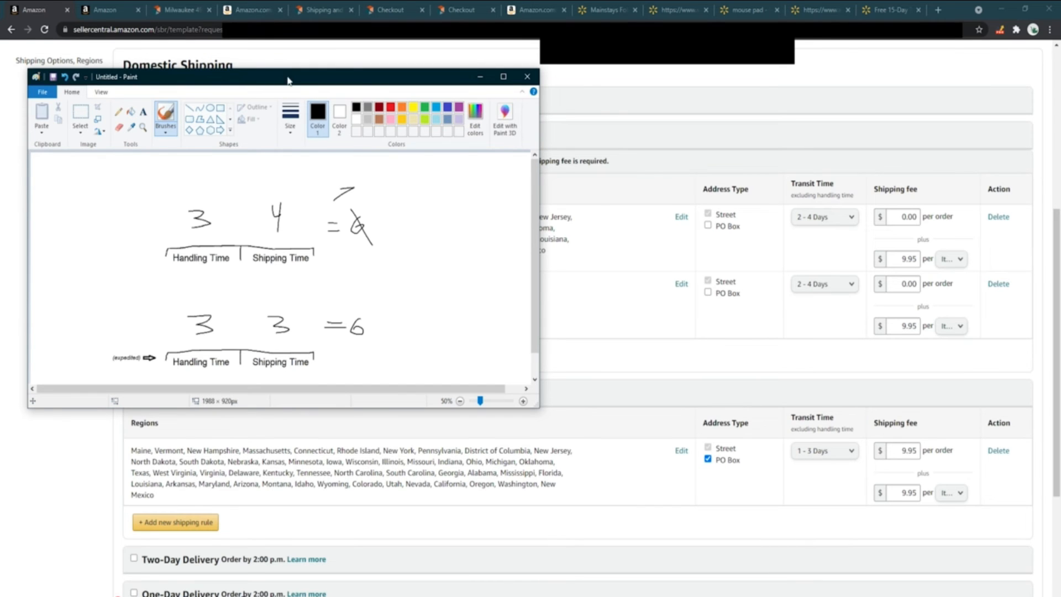
key("alt+Tab")
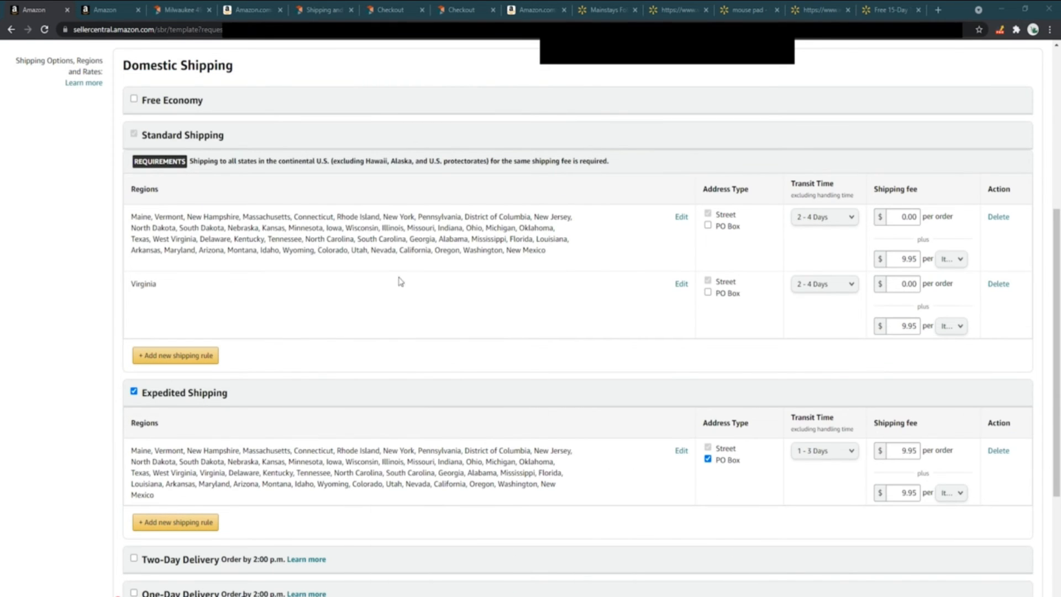
scroll(293, 423, "down", 3)
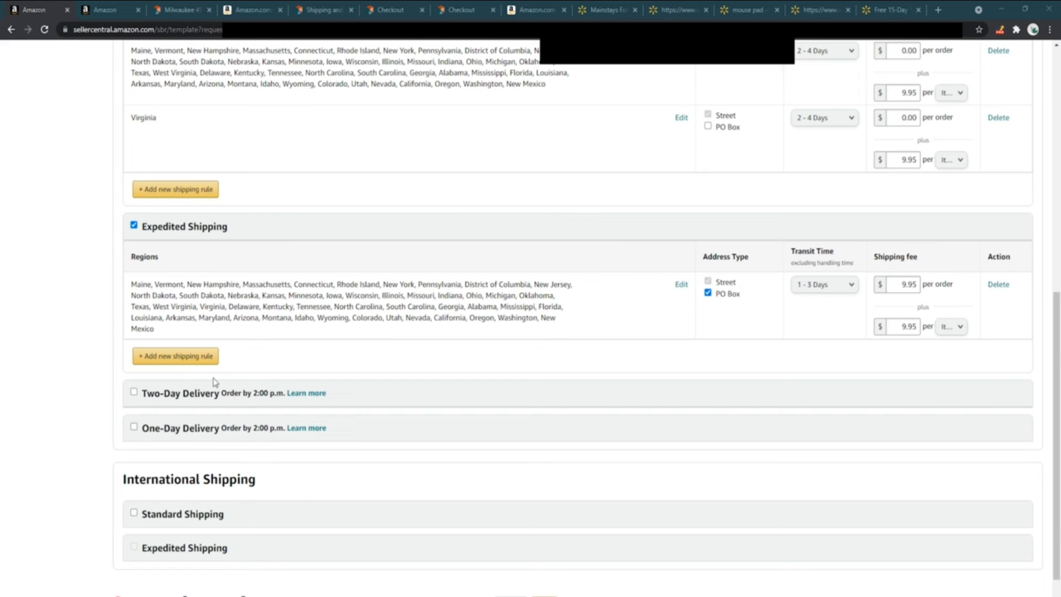
left_click(134, 225)
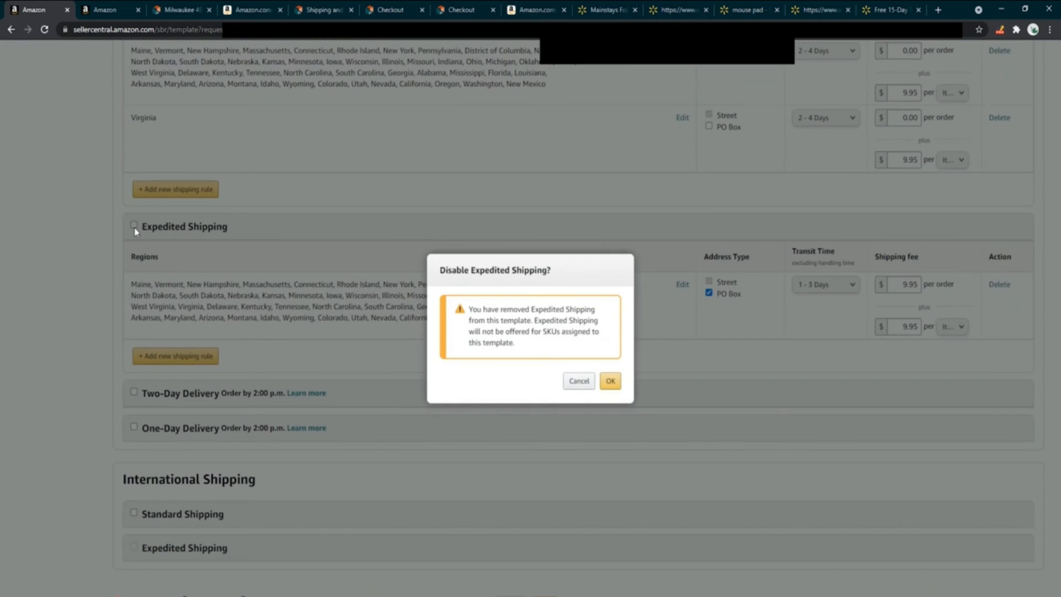
left_click(582, 380)
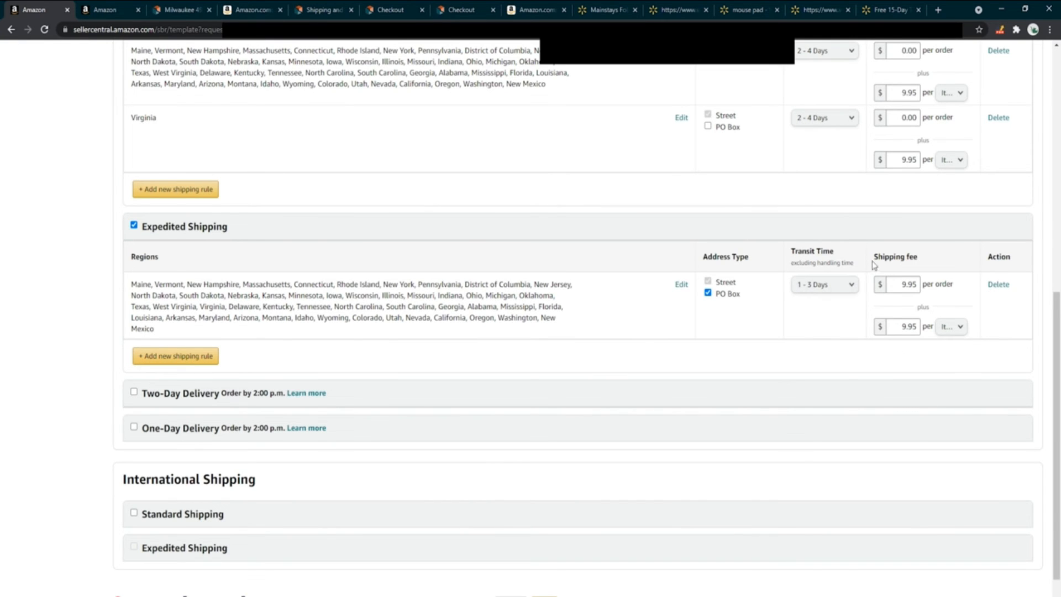
Check the Standard and Expedited Shipping sections of the template and save the template
scroll(862, 267, "up", 7)
scroll(260, 276, "down", 4)
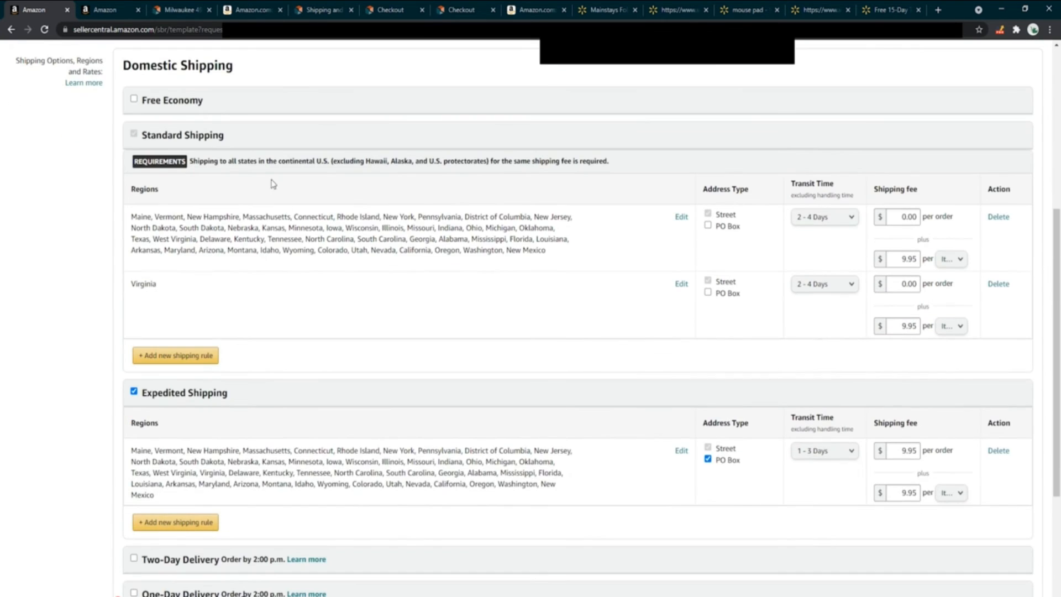
left_click_drag(135, 132, 267, 142)
left_click_drag(172, 392, 315, 409)
scroll(354, 420, "down", 4)
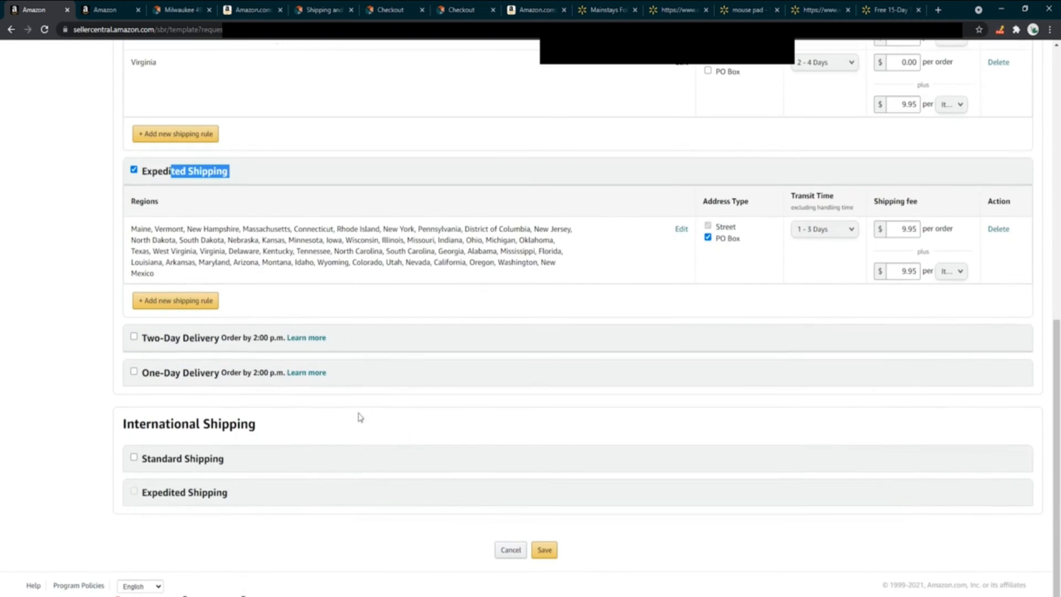
left_click(544, 549)
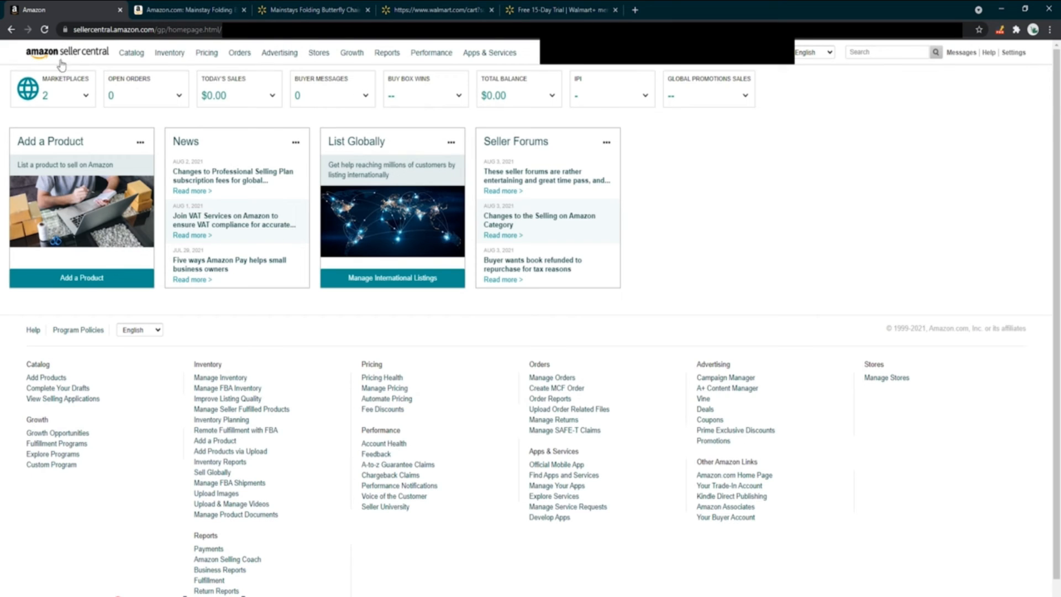
Open the Manage Orders page in a new browser tab
mouse_move(239, 55)
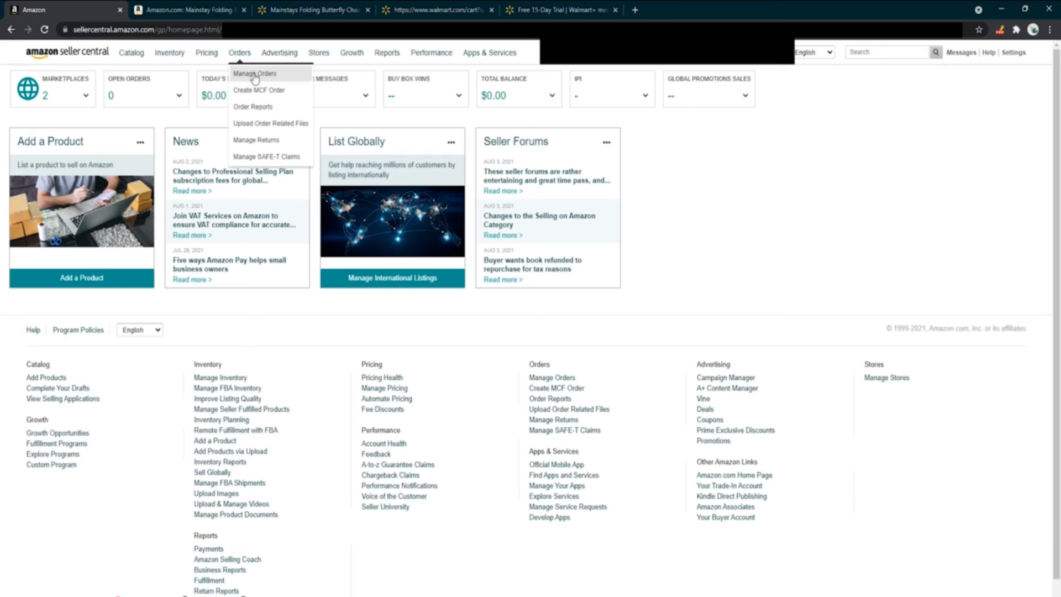
right_click(254, 78)
left_click(270, 81)
left_click(217, 9)
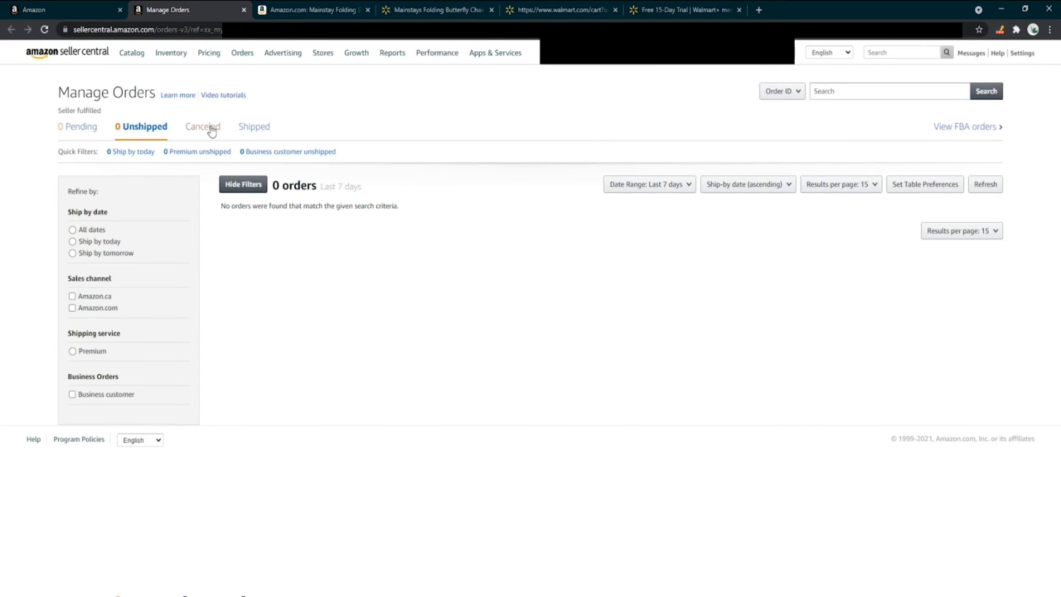
Look through the Pending, Unshipped, Canceled and Shipped order lists, and close the Manage Orders page
left_click(83, 128)
left_click(144, 128)
left_click(201, 127)
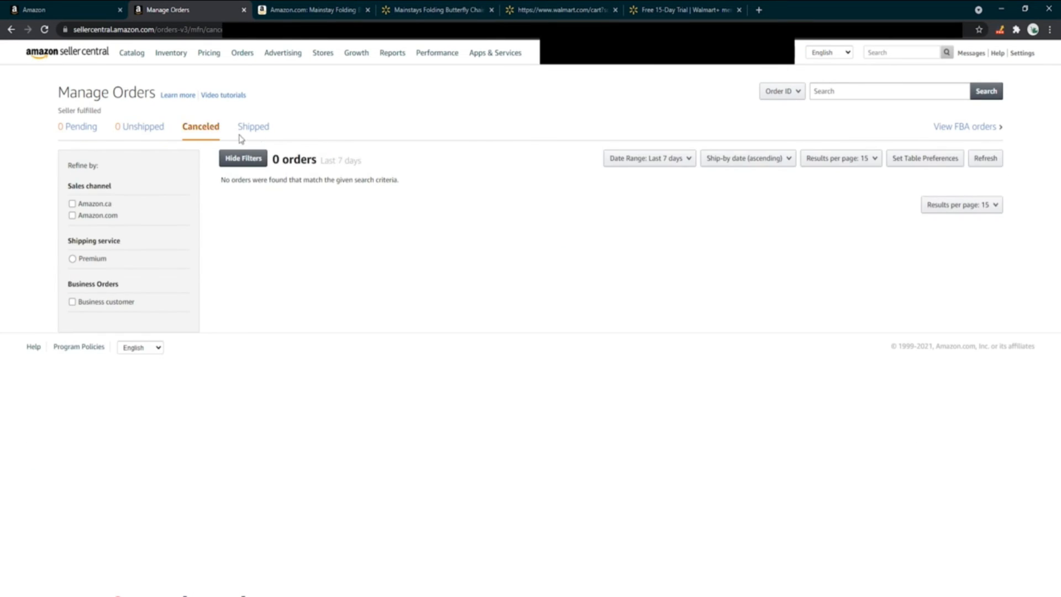
left_click(246, 128)
left_click(166, 128)
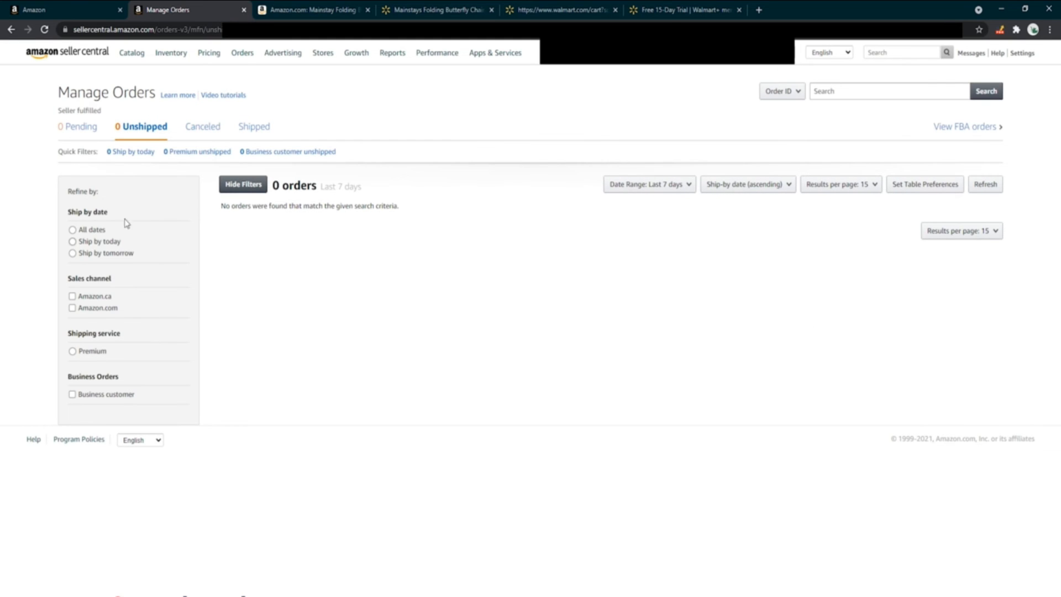
left_click(243, 10)
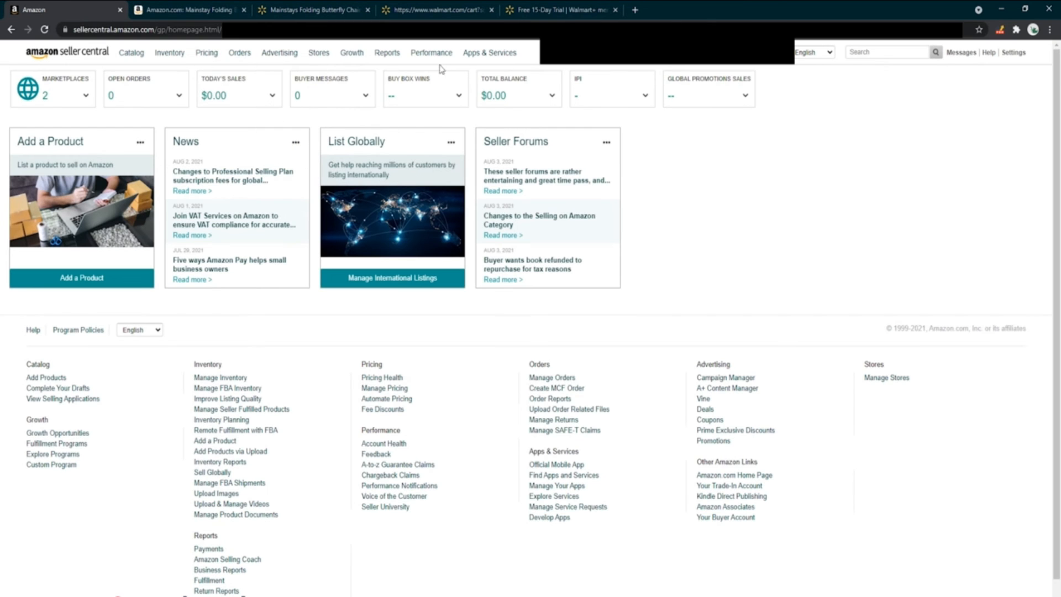
Open the Account Health page in a new browser tab
mouse_move(434, 57)
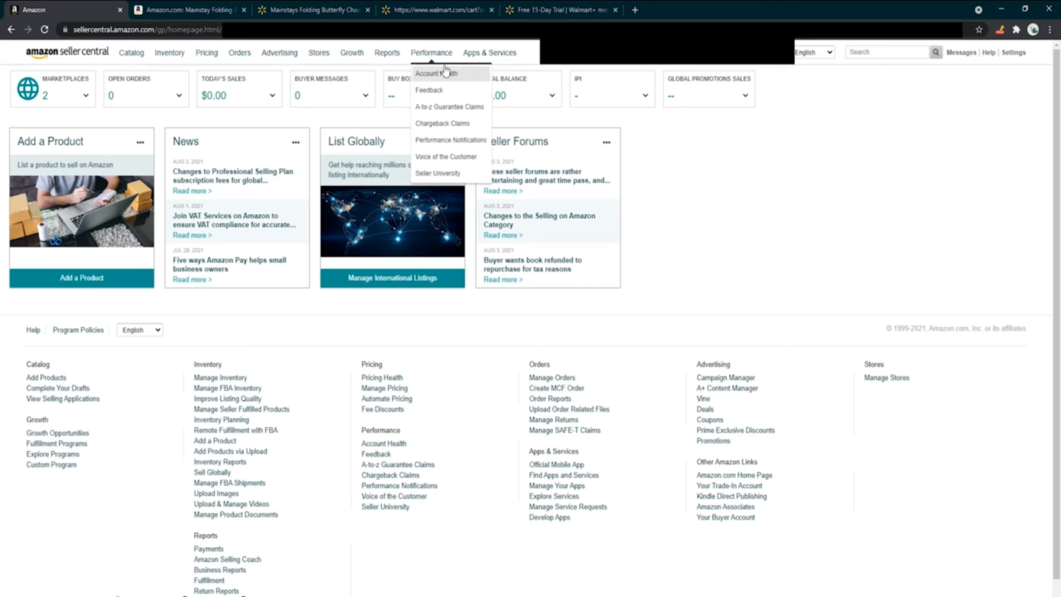
right_click(447, 73)
left_click(476, 85)
left_click(213, 6)
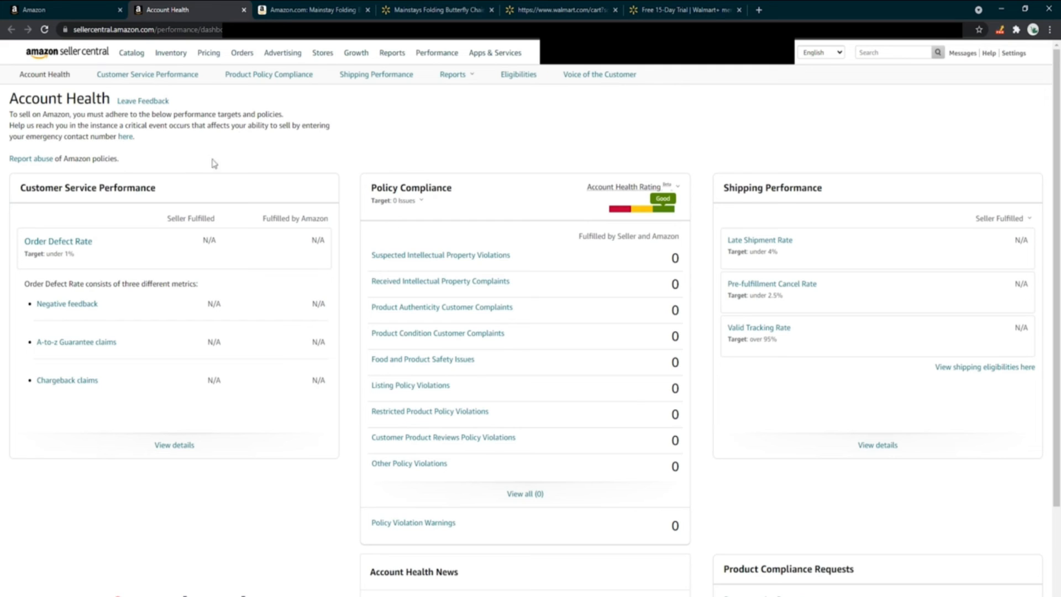
Examine the Customer Service Performance, Policy Compliance and Shipping Performance sections of Account Health
left_click_drag(27, 184, 206, 346)
left_click_drag(371, 191, 751, 403)
left_click_drag(729, 188, 989, 412)
left_click(990, 412)
left_click_drag(415, 230, 586, 402)
left_click(439, 462)
left_click_drag(431, 191, 517, 286)
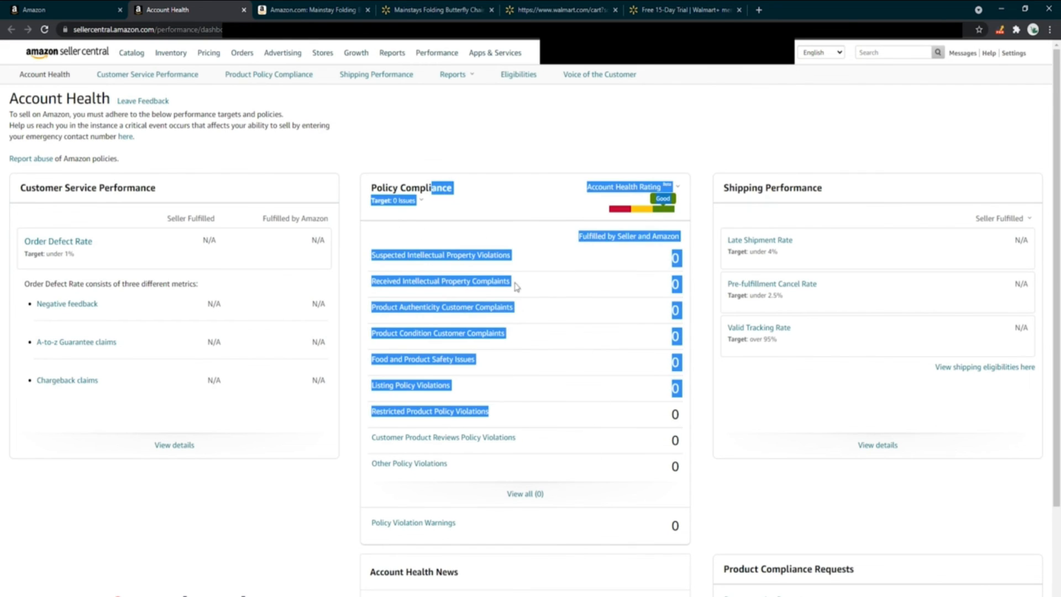
left_click(517, 211)
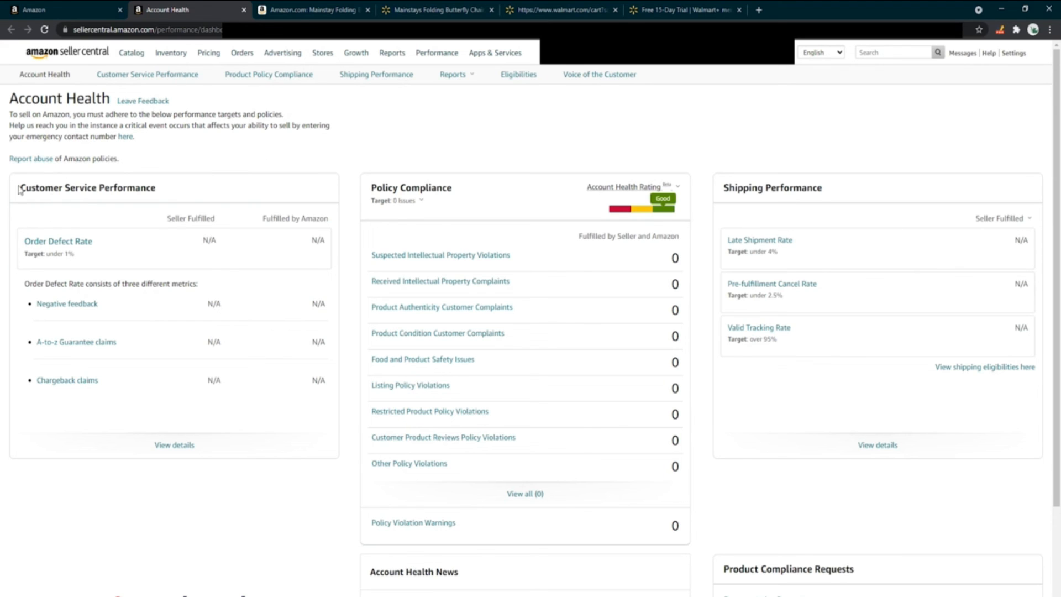
Examine the Order Defect Rate under Customer Service Performance and the three metrics it consists of
left_click_drag(20, 189, 189, 199)
left_click_drag(23, 243, 117, 255)
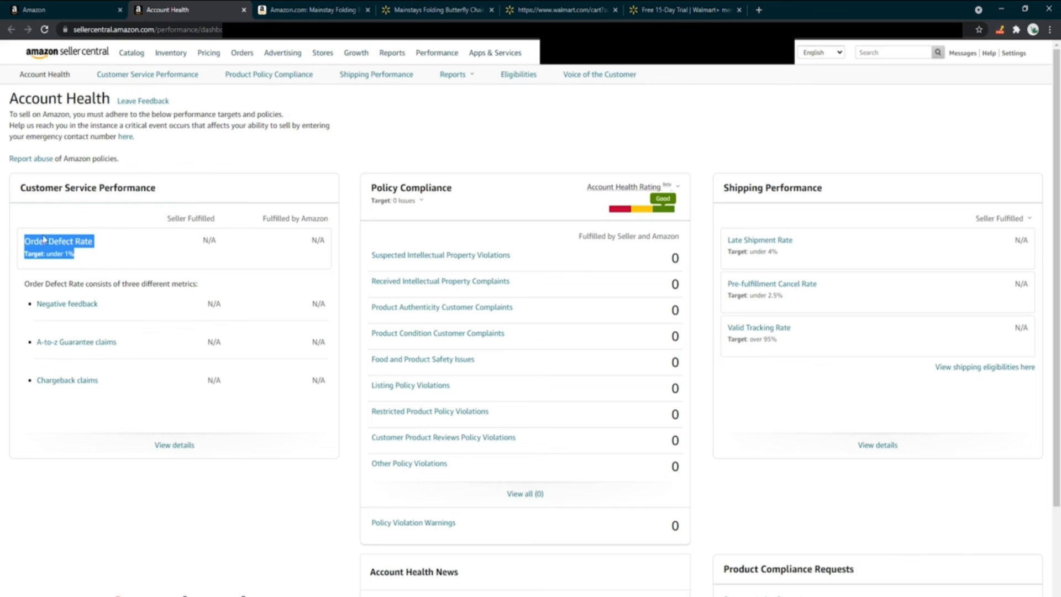
left_click_drag(29, 304, 152, 409)
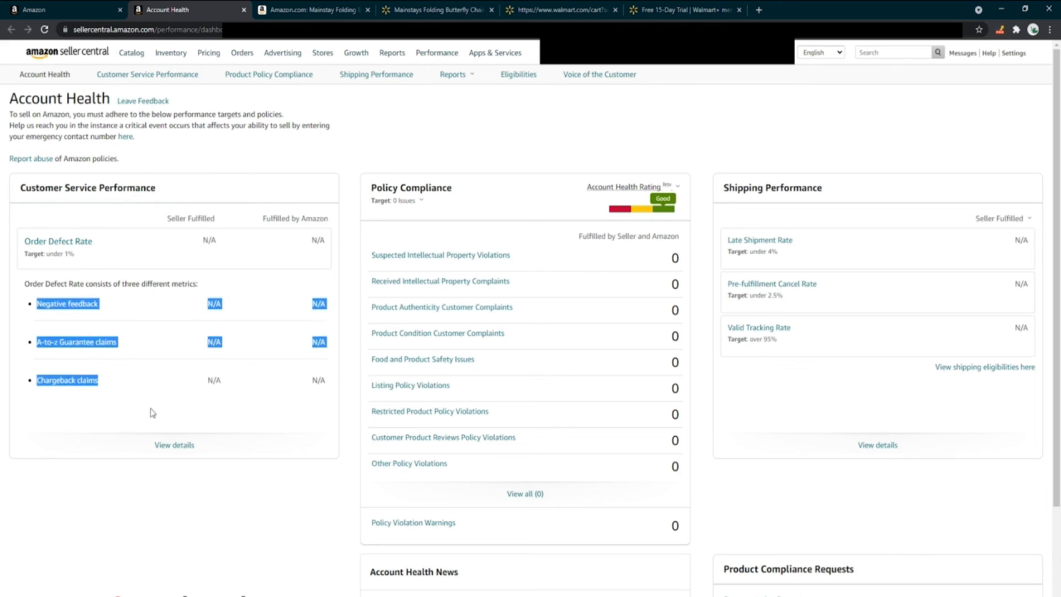
Examine the Negative feedback, A-to-z Guarantee claims and Chargeback claims metrics and the Order Defect Rate target
left_click(62, 302)
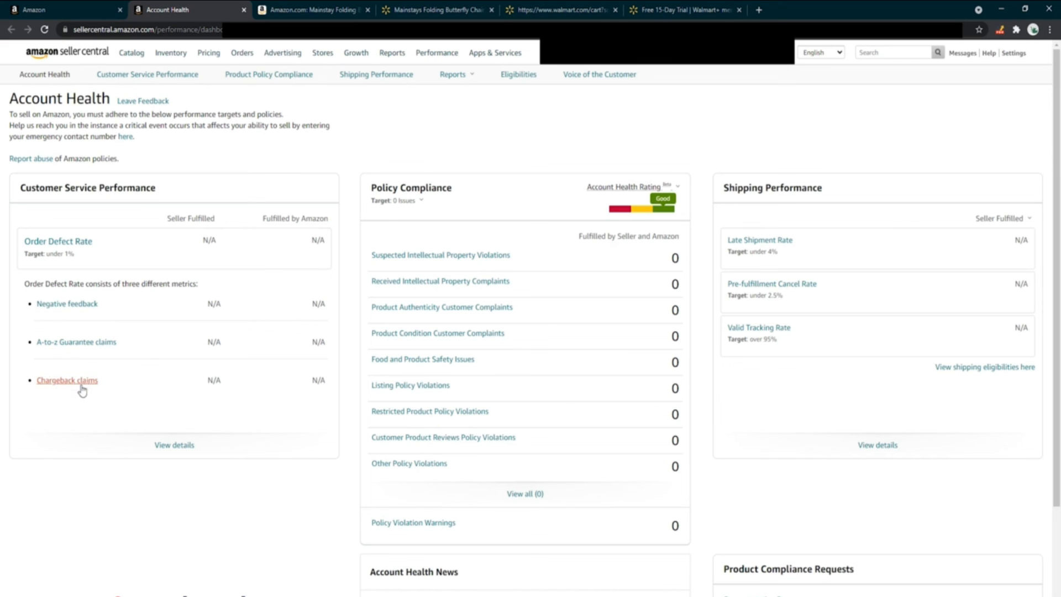
left_click_drag(70, 303, 138, 315)
left_click(157, 310)
left_click_drag(83, 295, 104, 299)
left_click(195, 342)
left_click_drag(117, 342, 90, 343)
left_click(160, 349)
left_click_drag(111, 258, 48, 253)
left_click(78, 265)
left_click_drag(75, 255, 54, 254)
left_click(129, 270)
Examine the Shipping Performance metrics and the target for the Late Shipment Rate
left_click_drag(761, 186, 831, 346)
left_click(845, 377)
left_click_drag(744, 251, 794, 252)
mouse_move(1060, 221)
left_mouse_down()
mouse_move(490, 195)
mouse_move(1052, 407)
mouse_move(714, 425)
left_mouse_up()
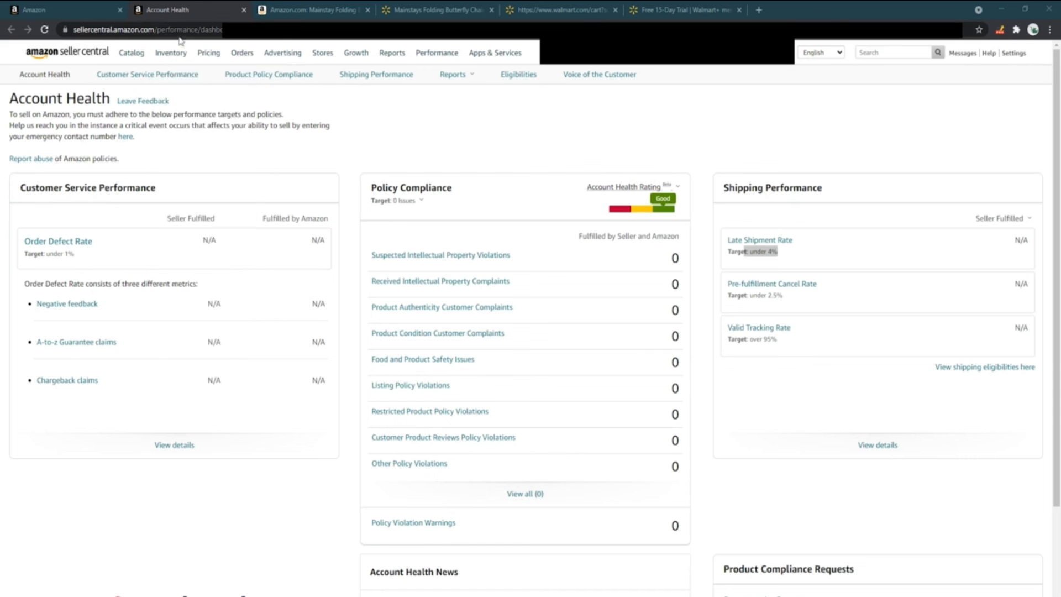
Open the Manage Returns page in a new browser tab and return to the Account Health page
mouse_move(244, 62)
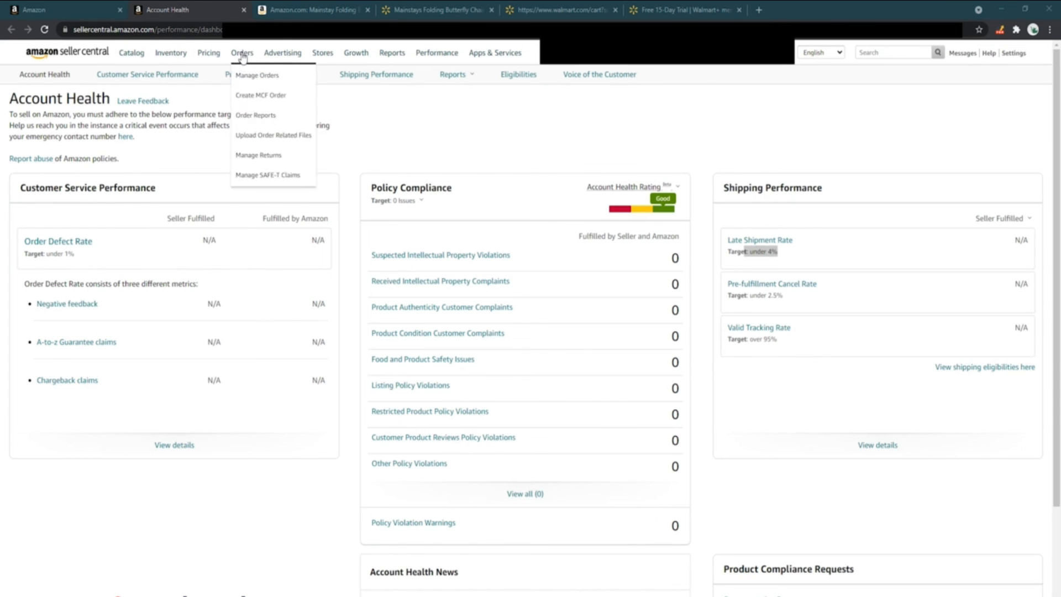
left_click(268, 160)
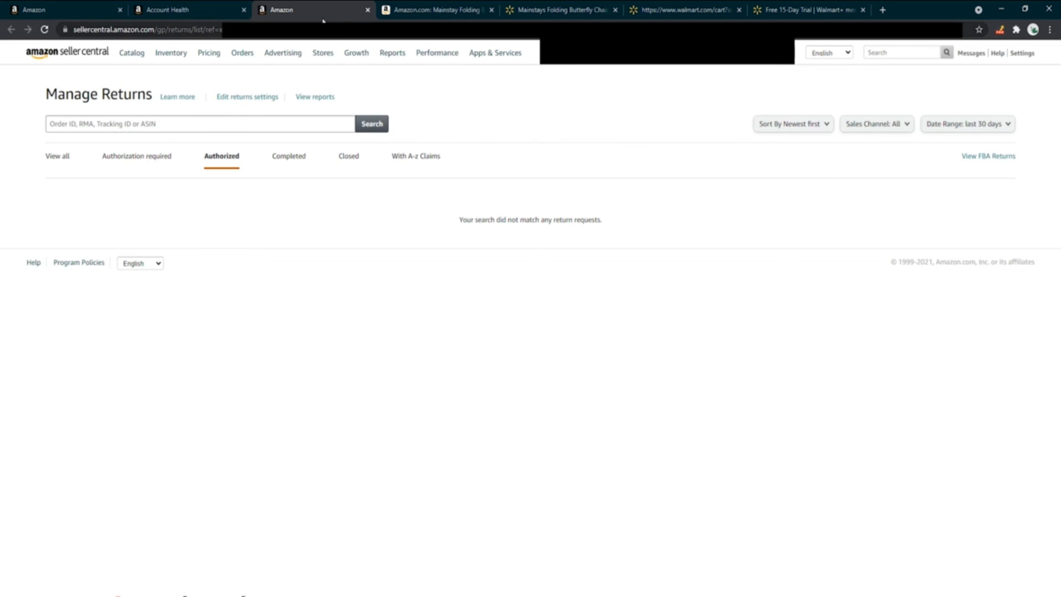
left_click(183, 9)
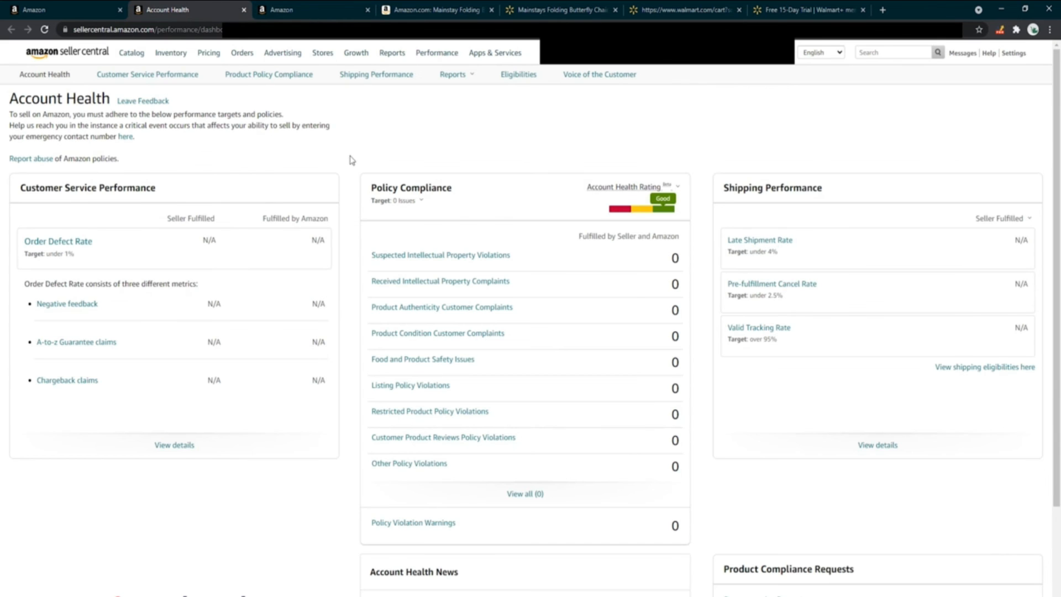
Open the A-to-z Guarantee Claims and Chargeback Claims pages in separate new browser tabs
mouse_move(398, 57)
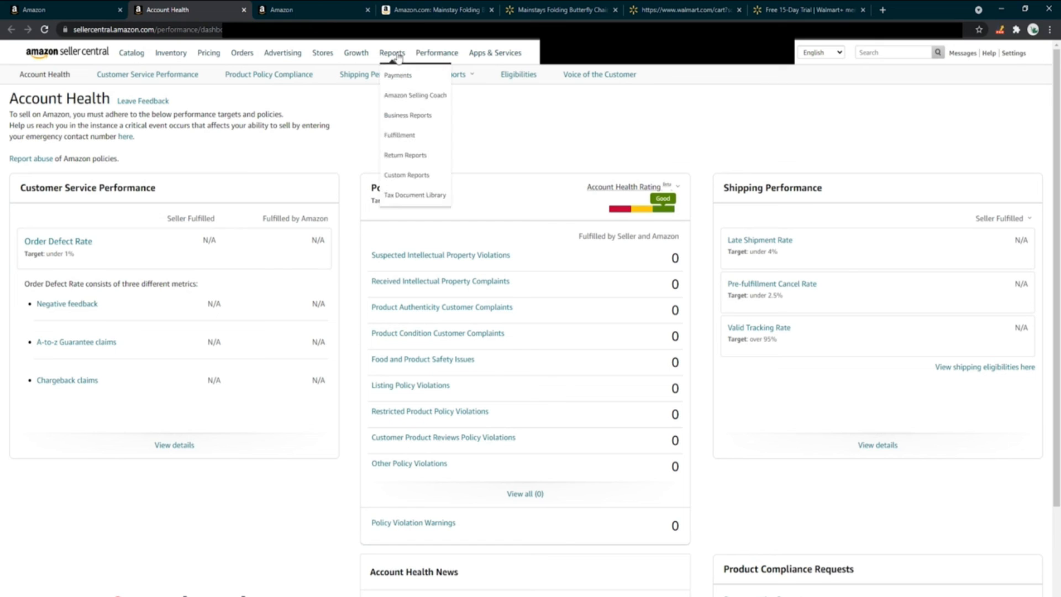
mouse_move(437, 52)
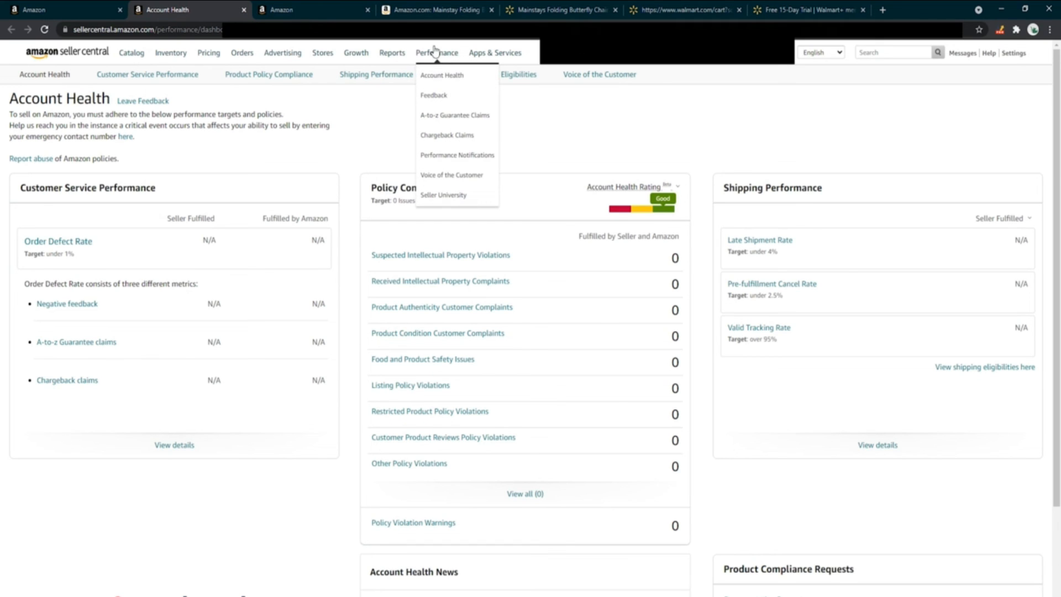
right_click(450, 118)
left_click(481, 124)
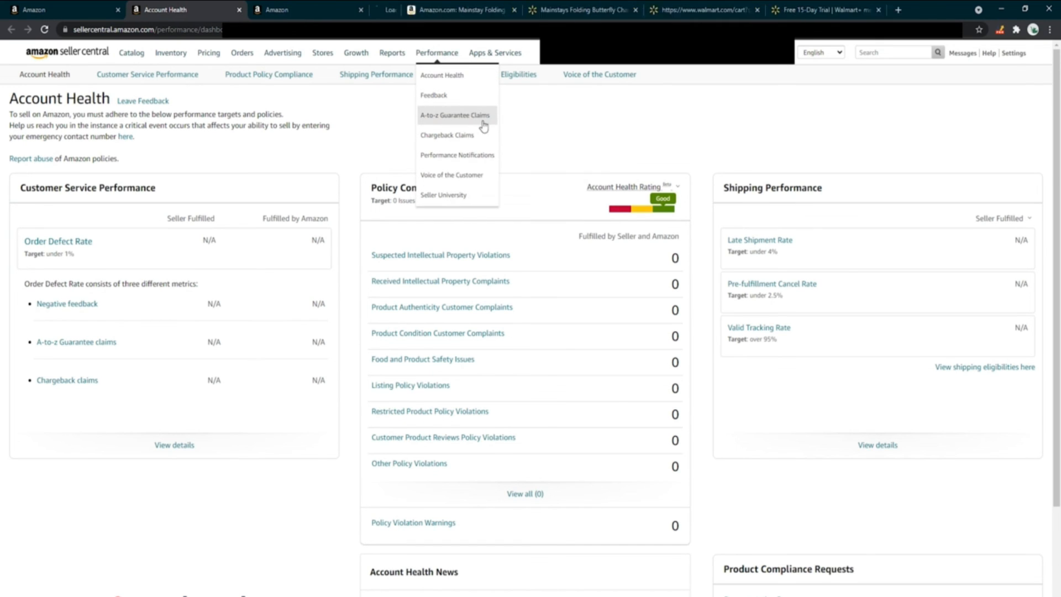
right_click(450, 140)
left_click(480, 147)
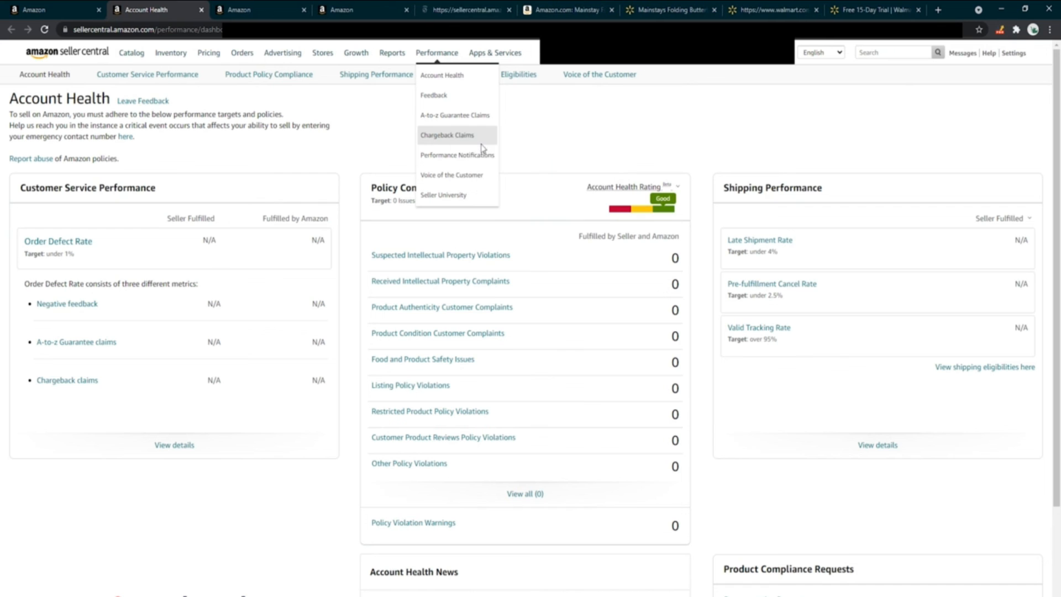
Look over the Manage A-to-z Claims and Chargebacks pages, close both, and return to Account Health
left_click(376, 3)
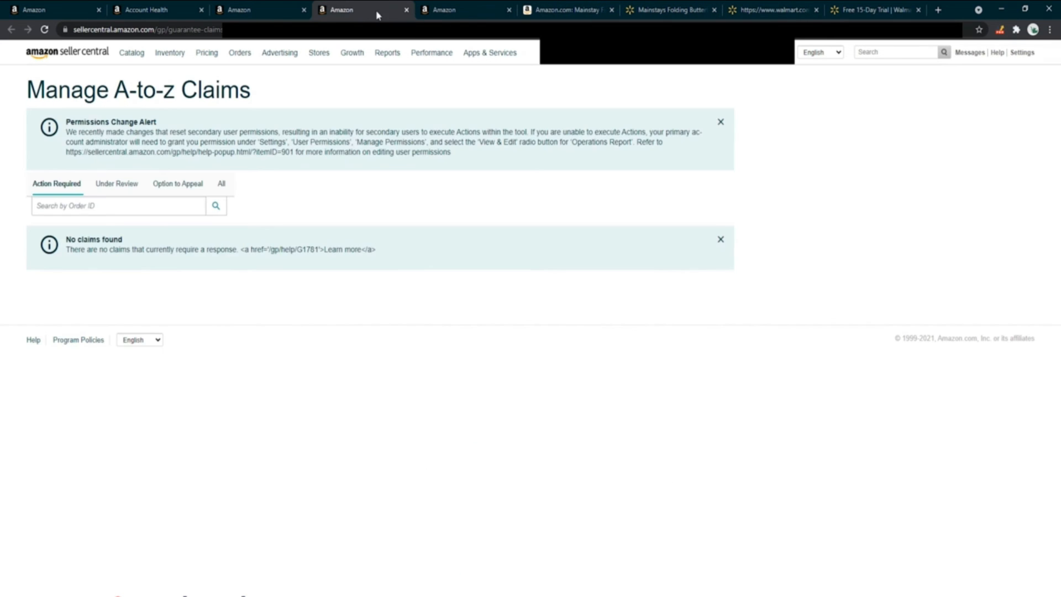
left_click(427, 15)
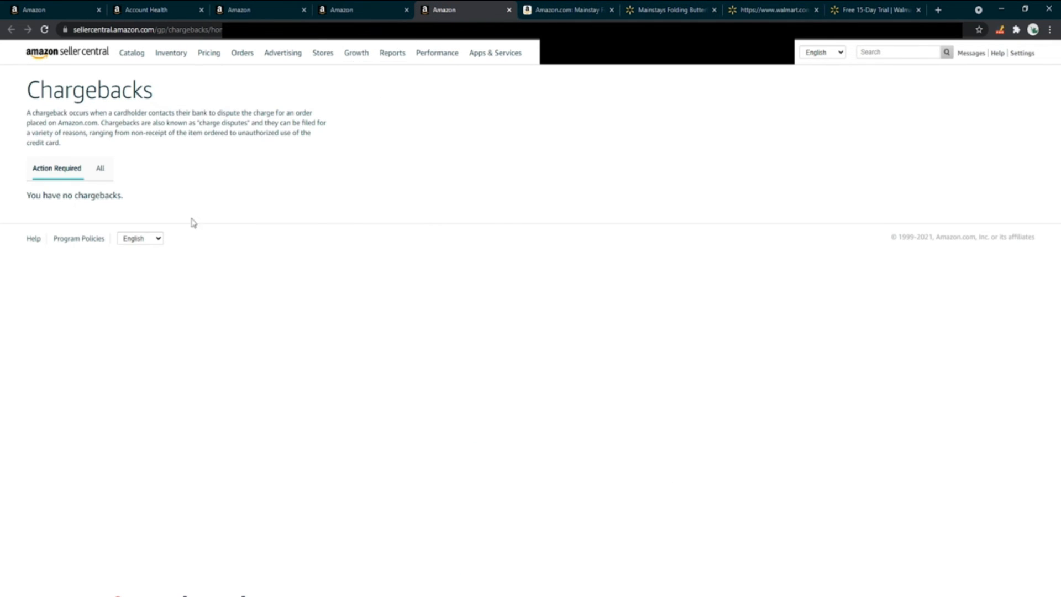
left_click(359, 9)
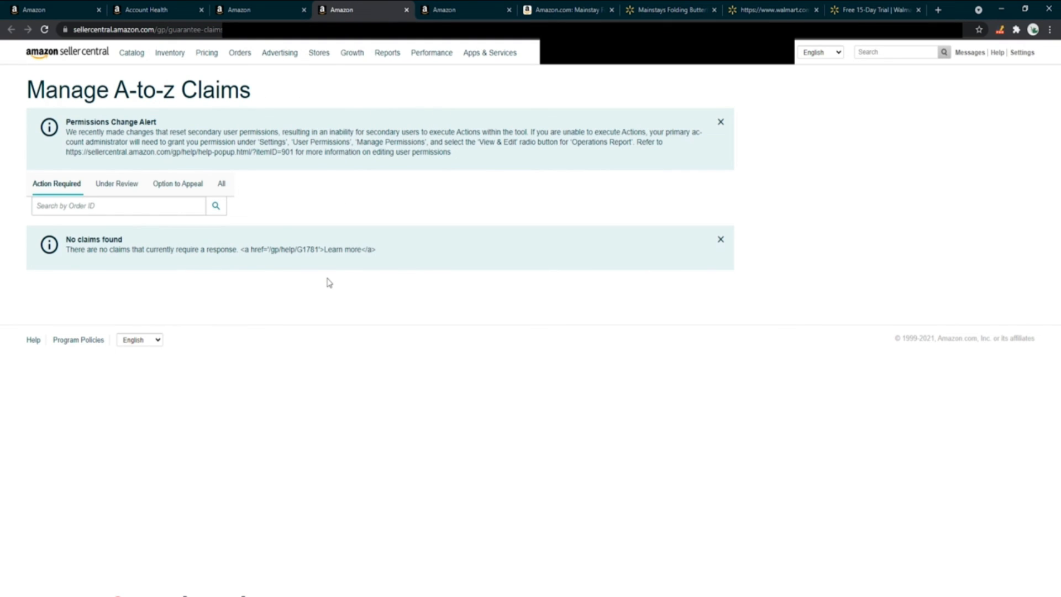
left_click(406, 10)
left_click(406, 10)
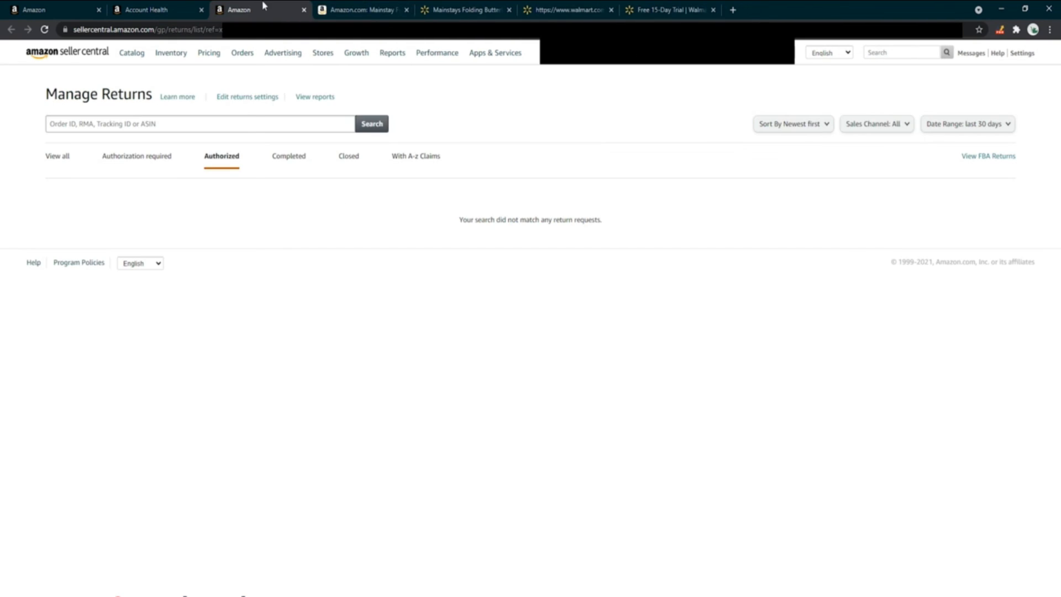
left_click(169, 10)
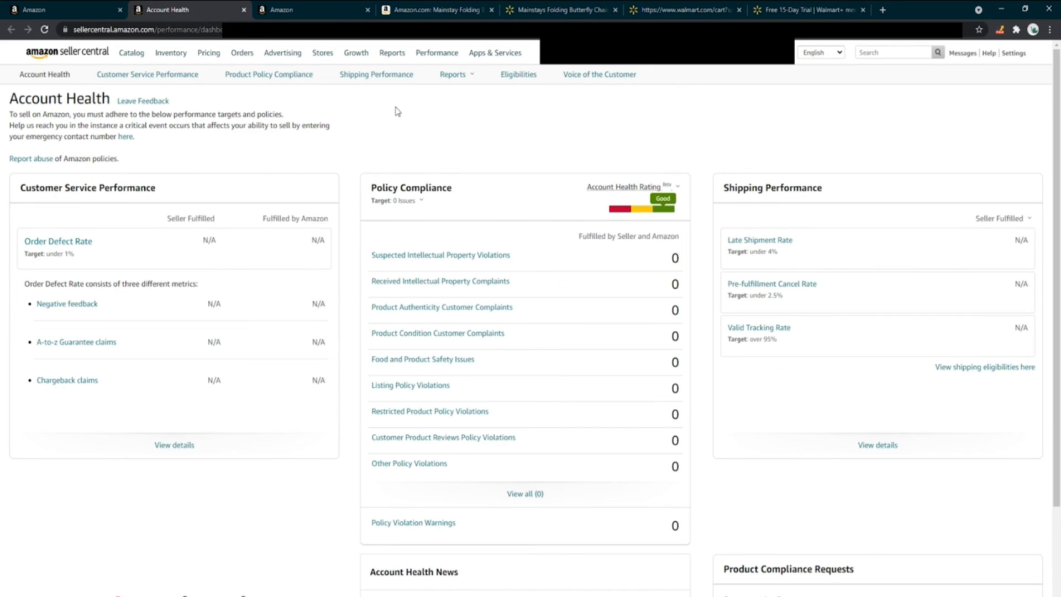